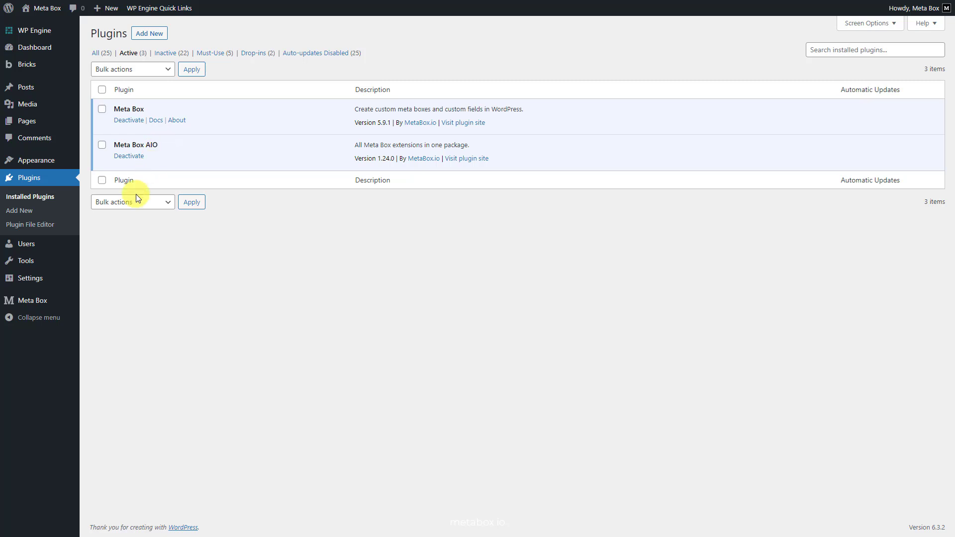
Open the Meta Box extensions list and review which extensions are enabled
mouse_move(50, 299)
left_click(119, 398)
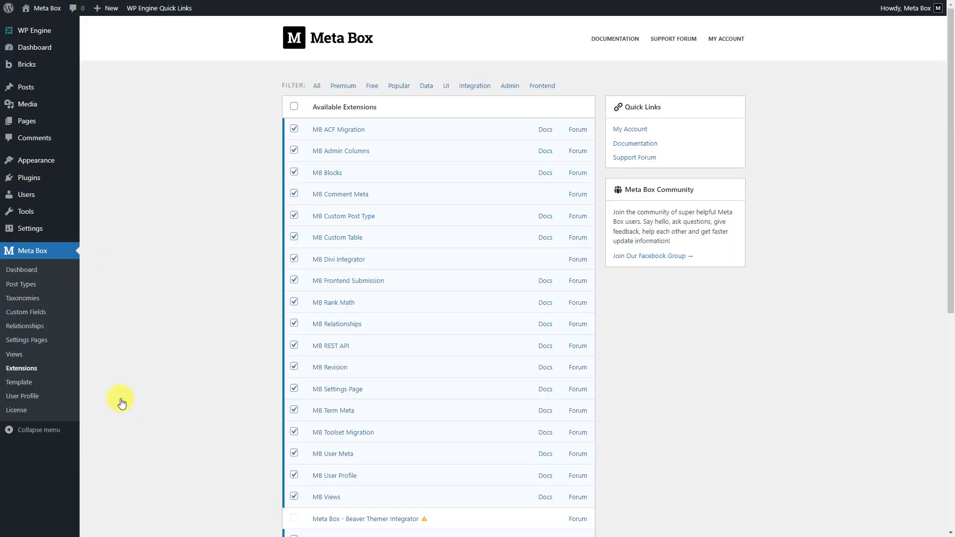
scroll(618, 308, "down", 5)
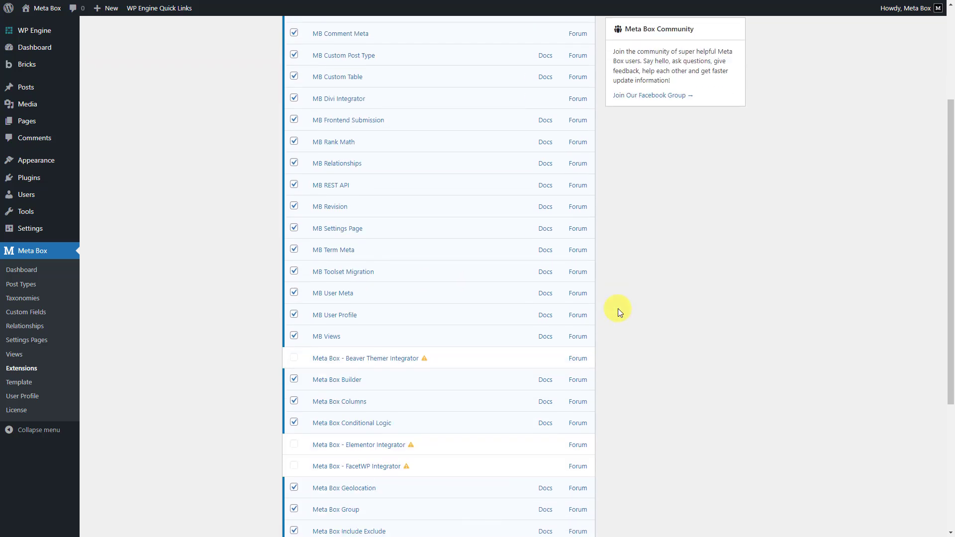
scroll(618, 313, "down", 1)
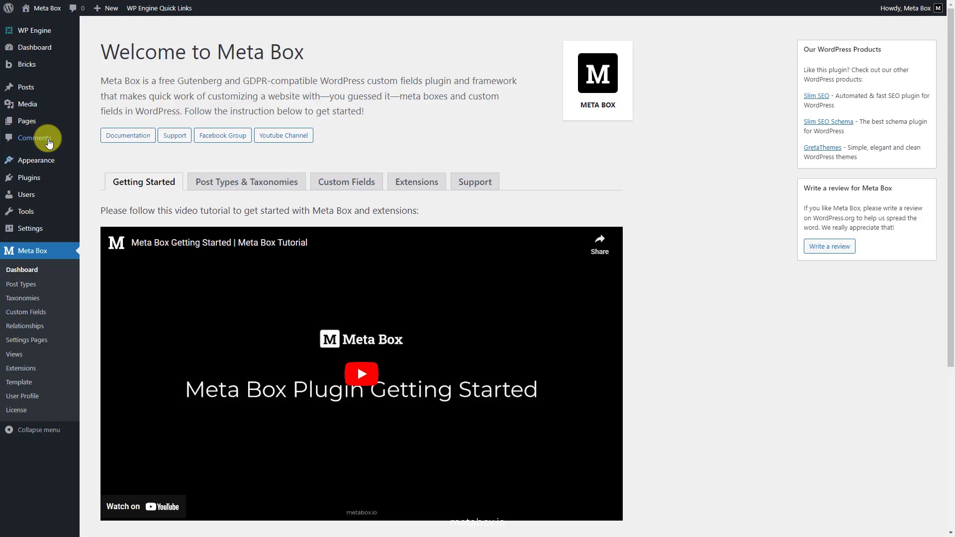
Create a new page titled "Timeline" and publish it
mouse_move(50, 122)
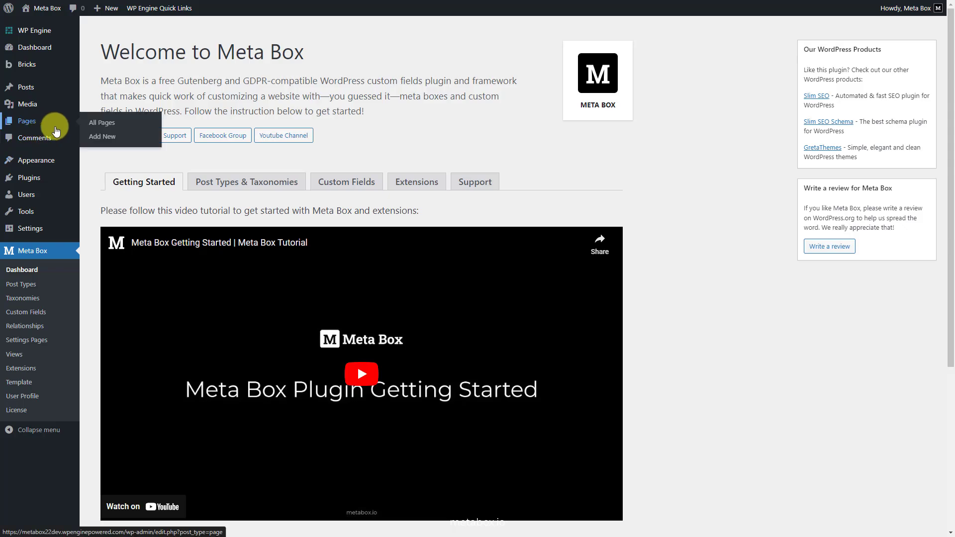
left_click(117, 135)
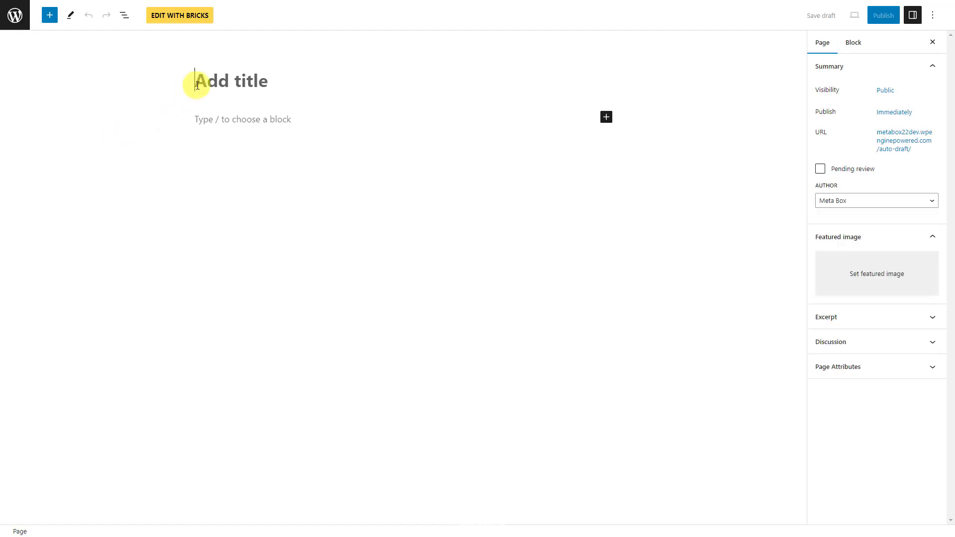
left_click(194, 81)
type("Timeline")
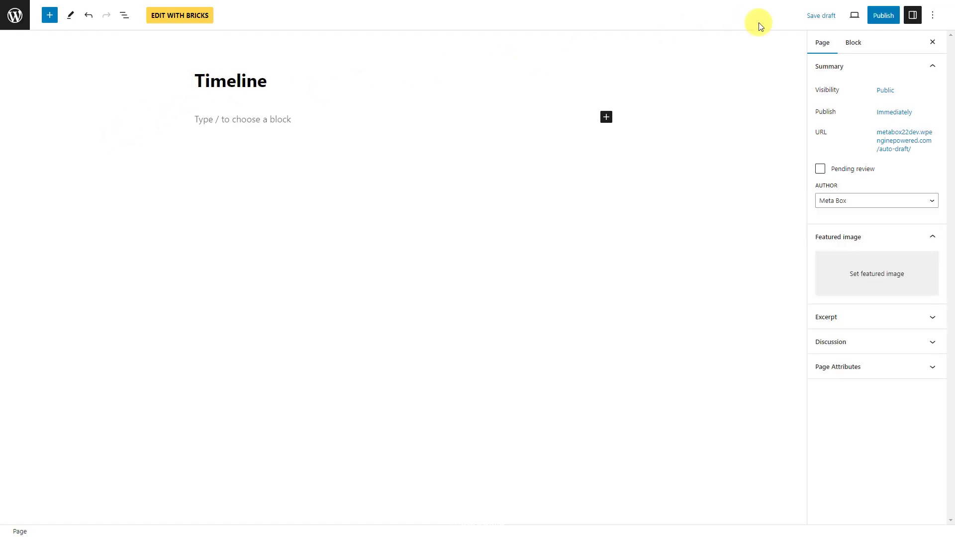
left_click(883, 15)
left_click(877, 17)
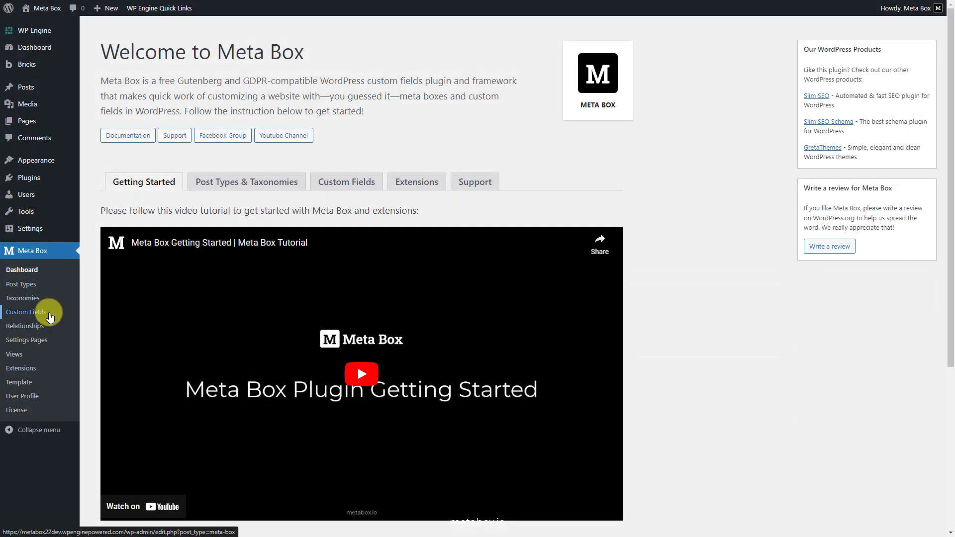
Create a new Meta Box custom field group titled "Timeline Information"
left_click(49, 314)
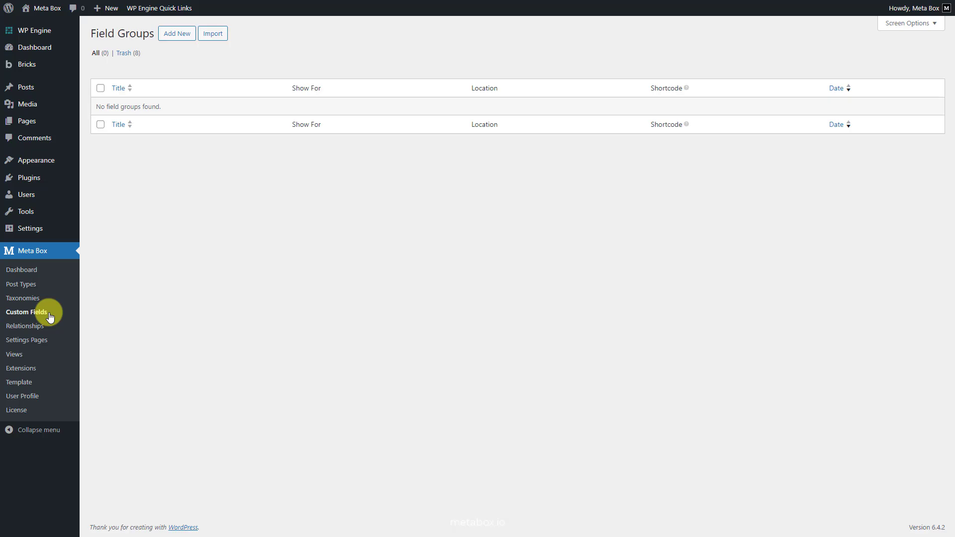
left_click(177, 35)
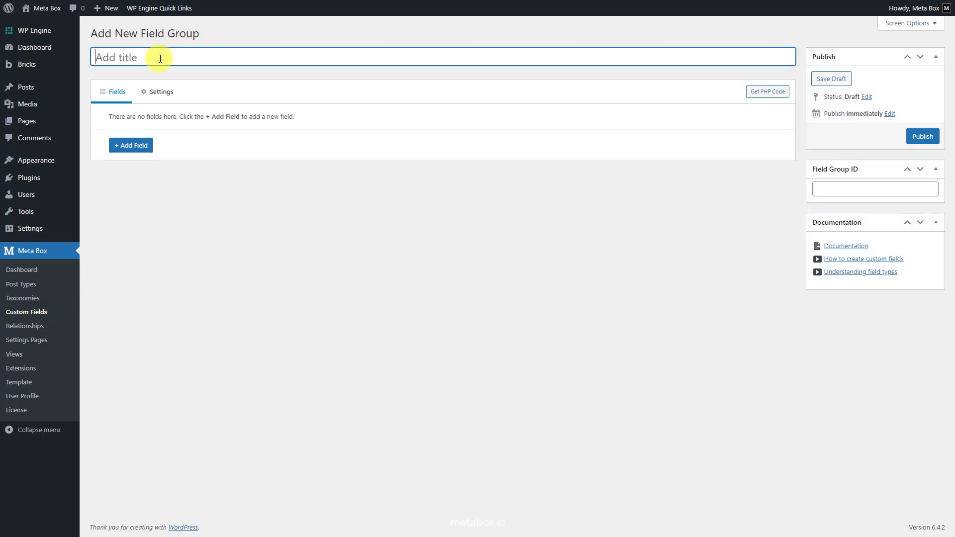
type("Timeline Information")
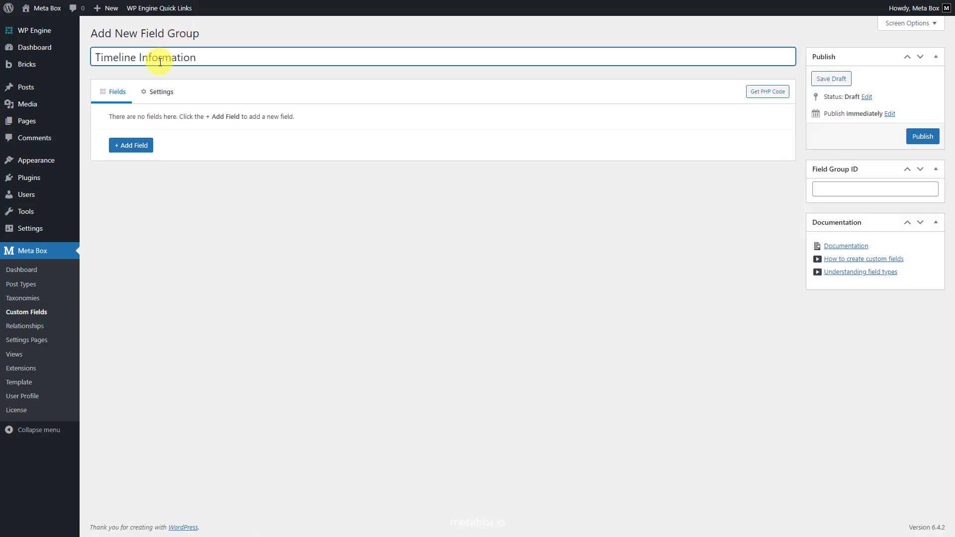
Add a Group field to the Timeline Information field group and label it "Timeline"
left_click(143, 148)
type("gr")
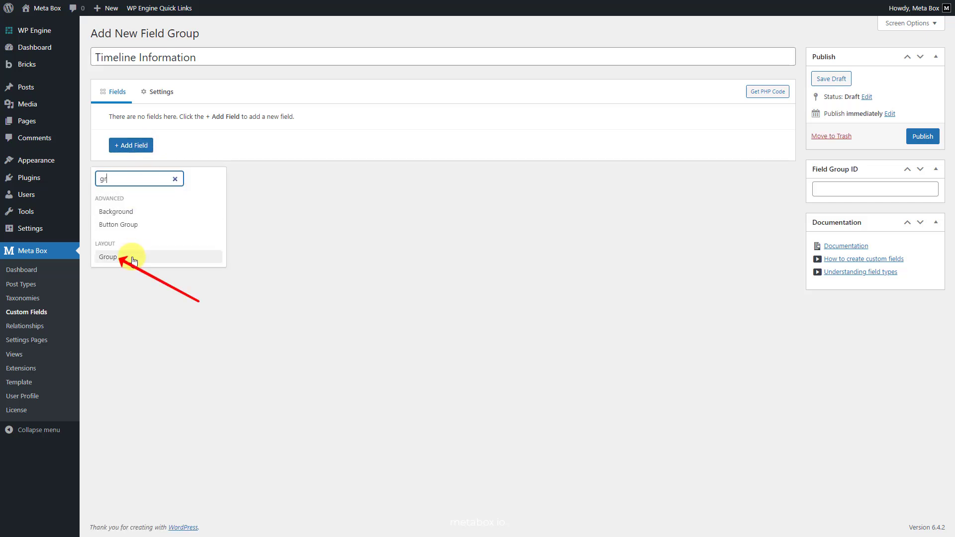
left_click(133, 257)
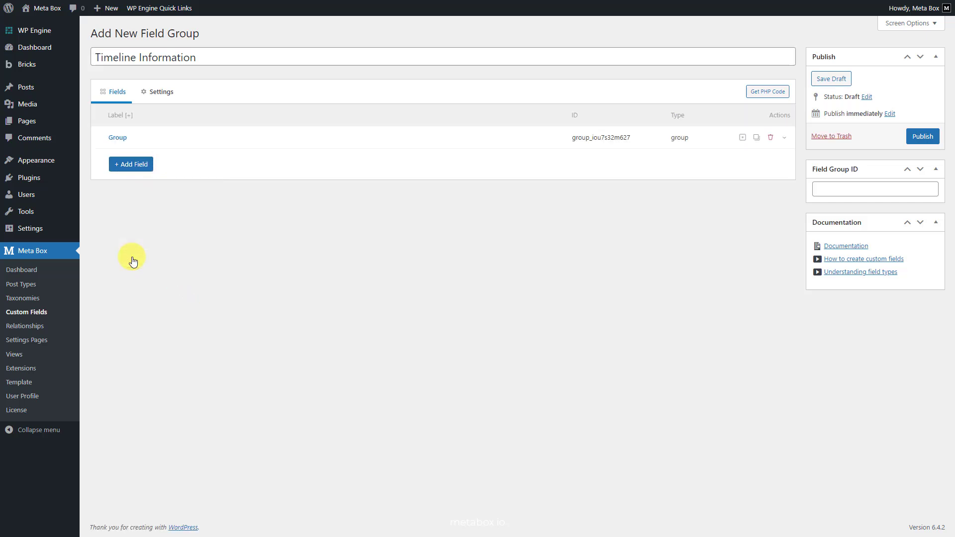
left_click(193, 142)
left_click_drag(225, 184, 204, 185)
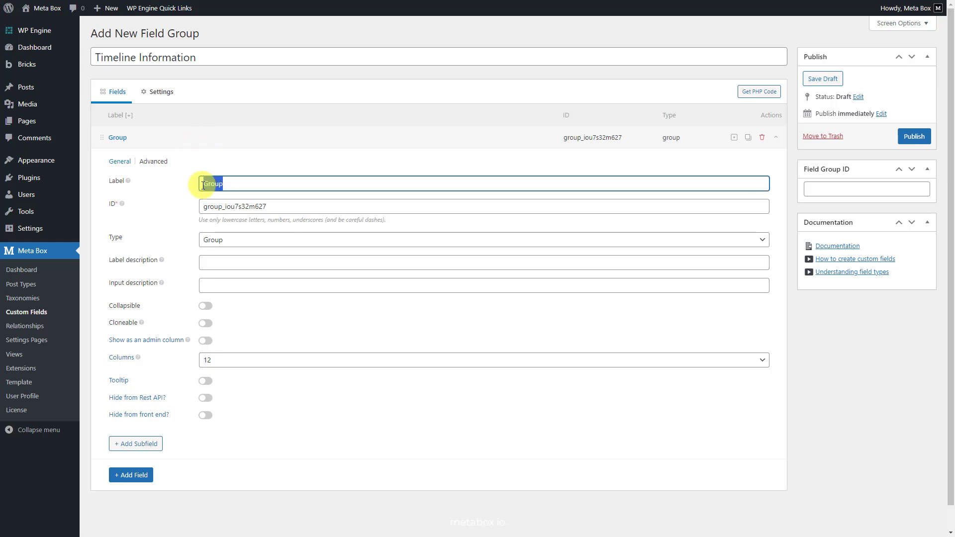
type("Timeline")
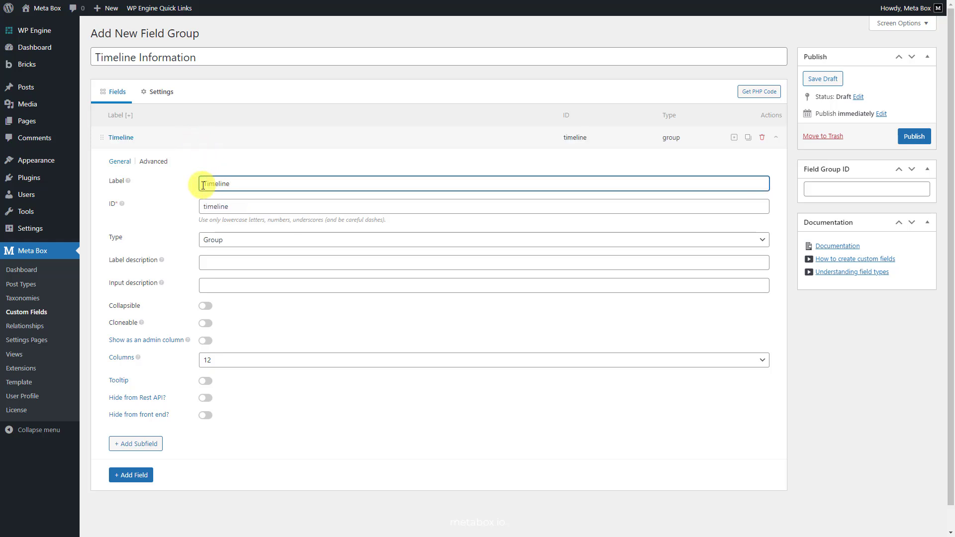
Add a Date Picker subfield to the Timeline group and set its ID to date_timeline
left_click(156, 447)
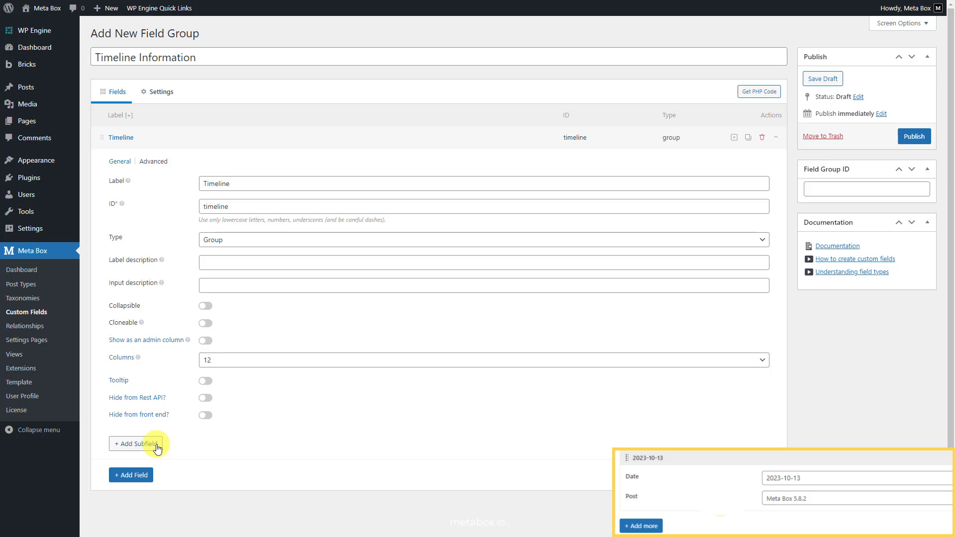
left_click(158, 449)
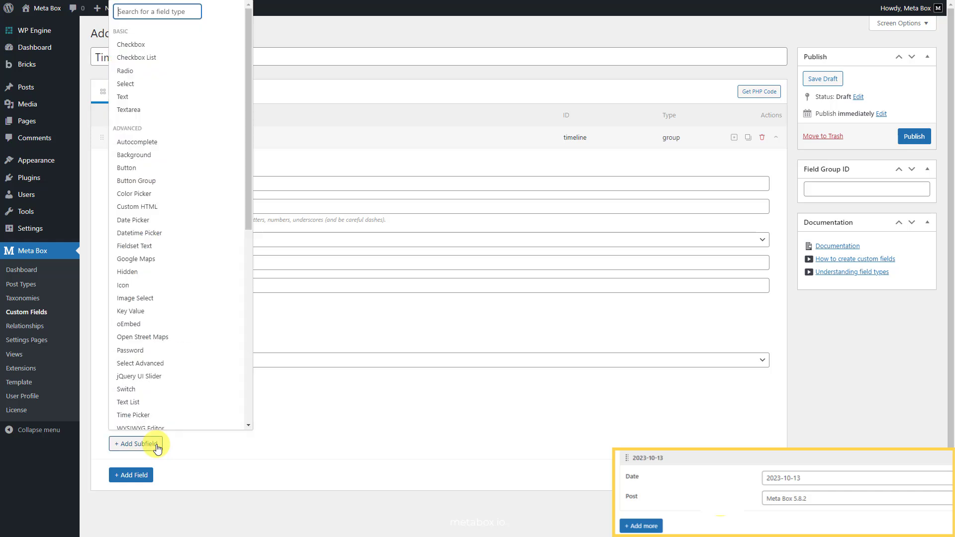
type("da")
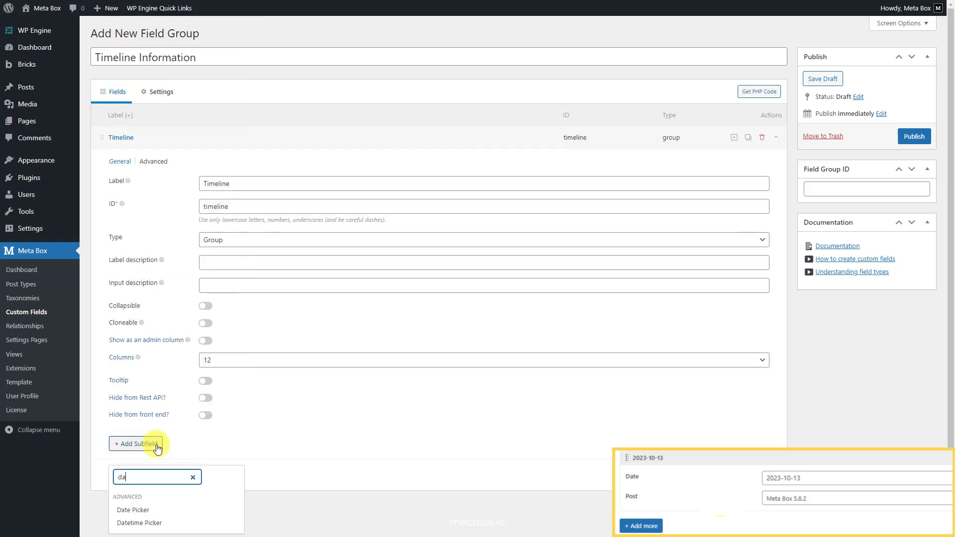
left_click(158, 513)
left_click(213, 488)
scroll(212, 487, "down", 2)
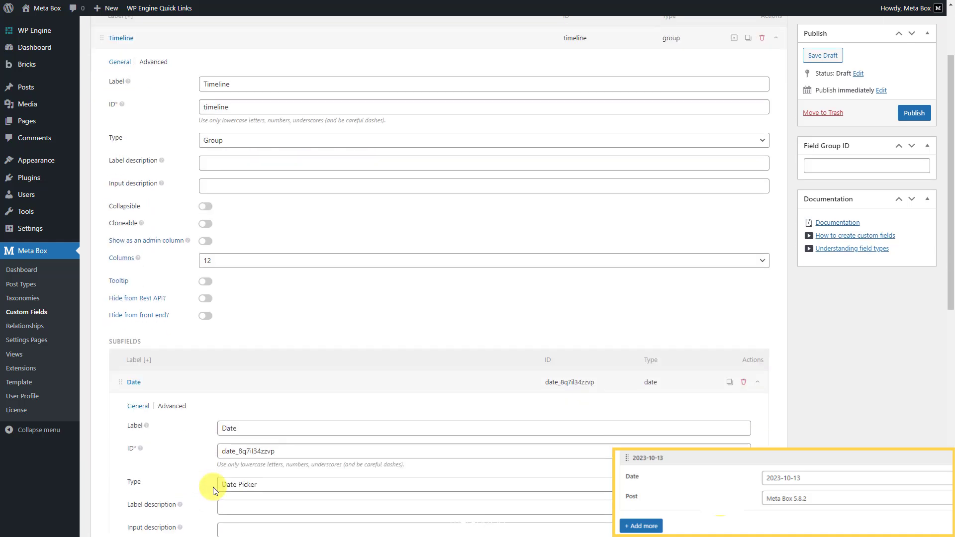
left_click(277, 451)
left_click_drag(277, 452, 220, 452)
type("date_timeline")
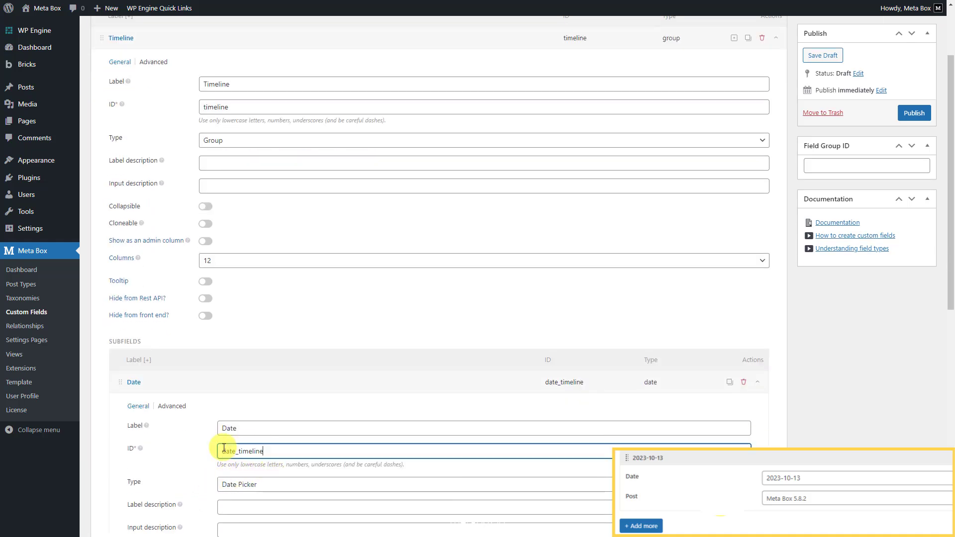
left_click(243, 392)
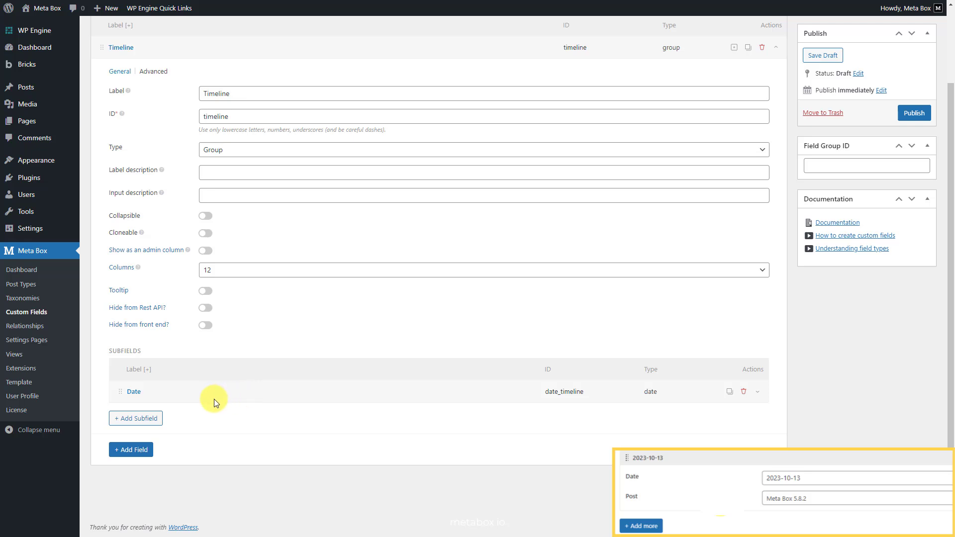
Add a Post subfield to the Timeline group with the ID post_timeline, keeping Post as its post type
left_click(152, 418)
type("po")
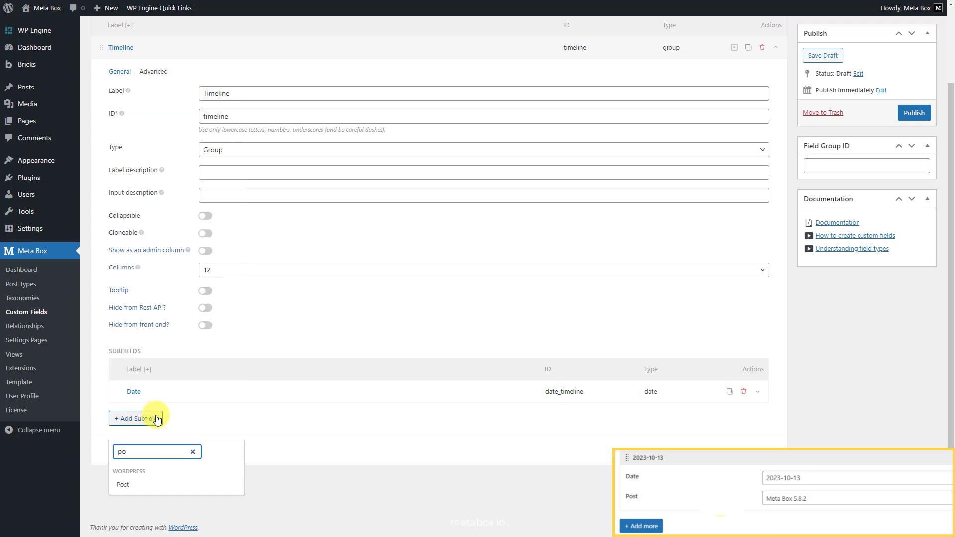
left_click(152, 478)
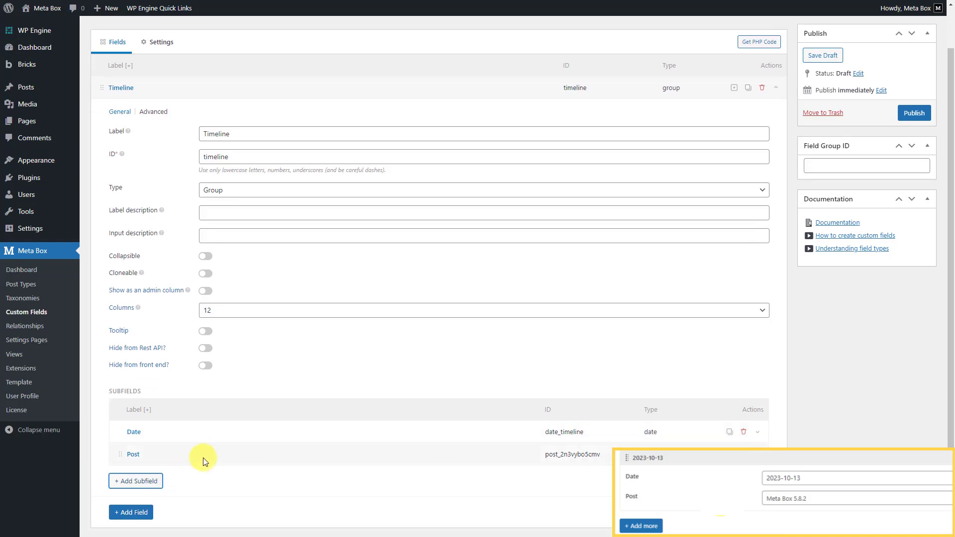
left_click(204, 504)
scroll(209, 497, "down", 2)
left_click(282, 469)
double_click(282, 469)
type("post_timeline")
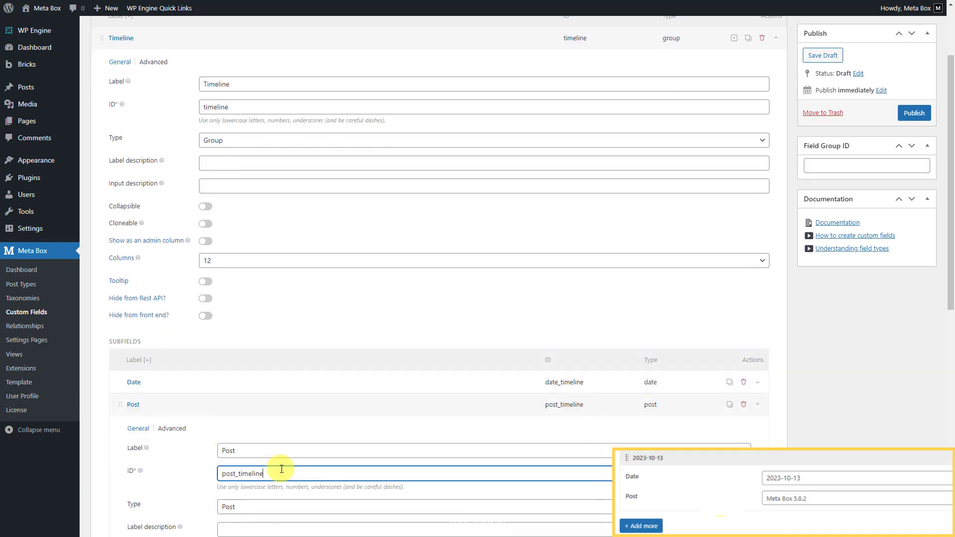
scroll(282, 470, "down", 3)
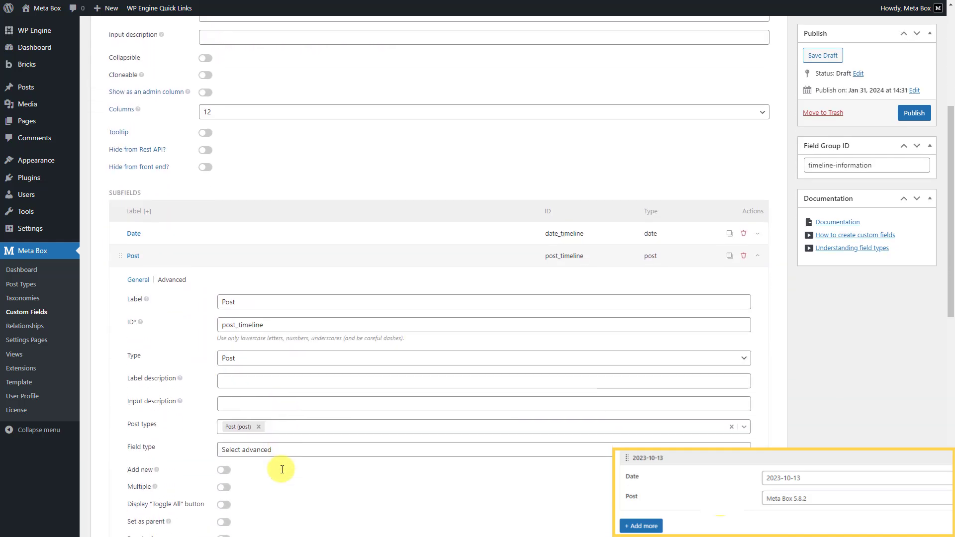
left_click(267, 426)
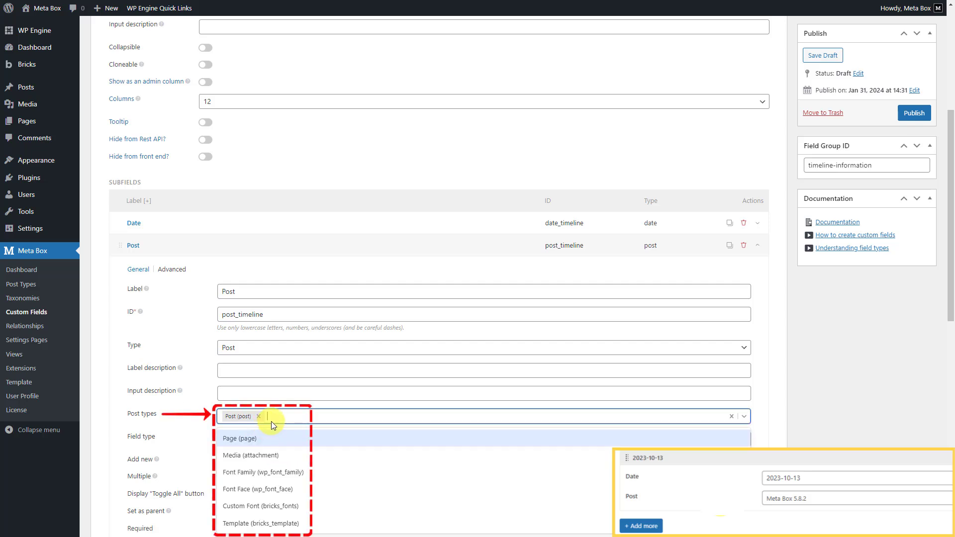
left_click(275, 415)
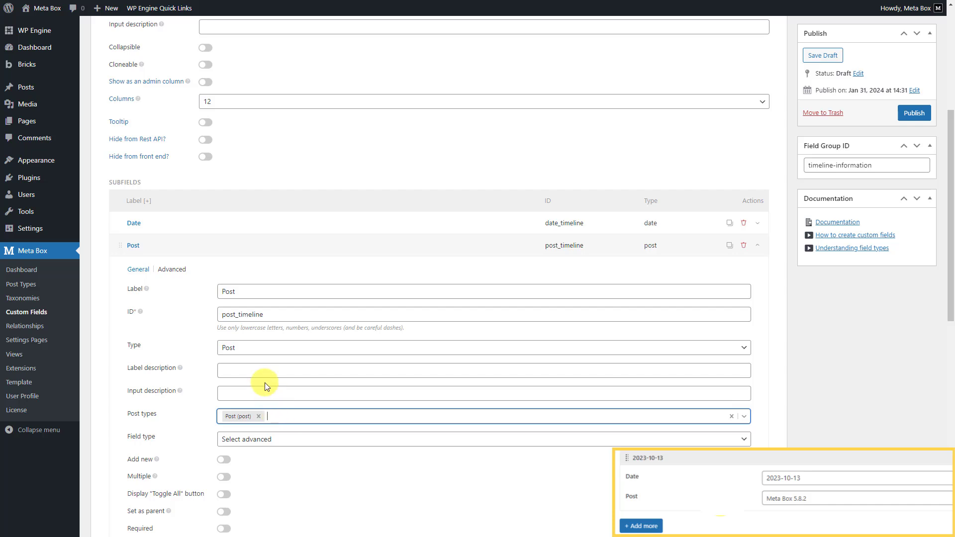
left_click(251, 251)
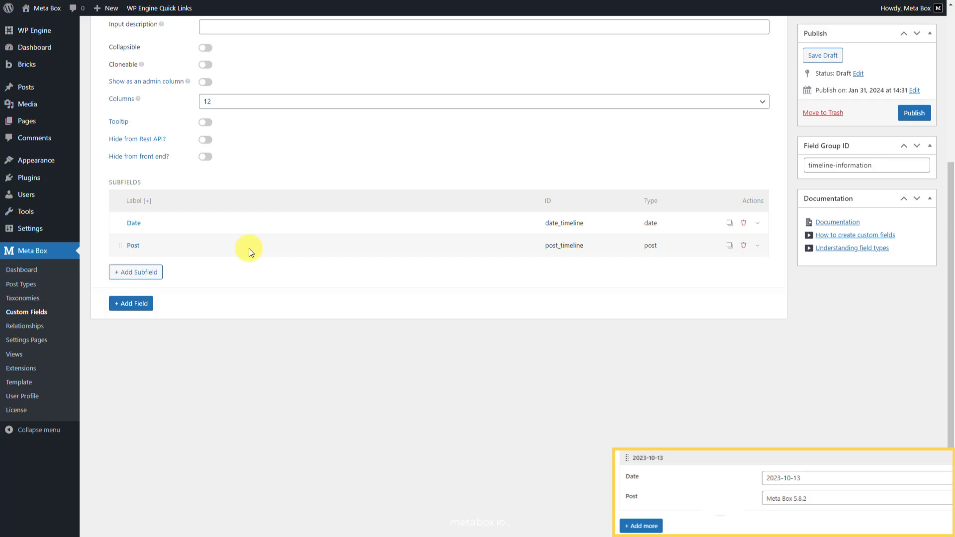
Make the Timeline group collapsible, with Collapsed as the default state and {date_timeline} as the group title
scroll(249, 248, "up", 5)
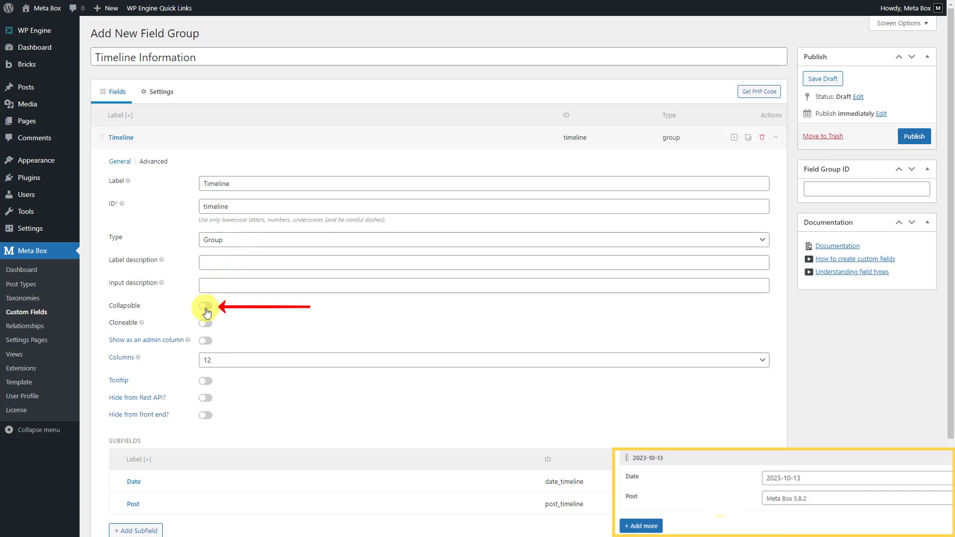
left_click(206, 306)
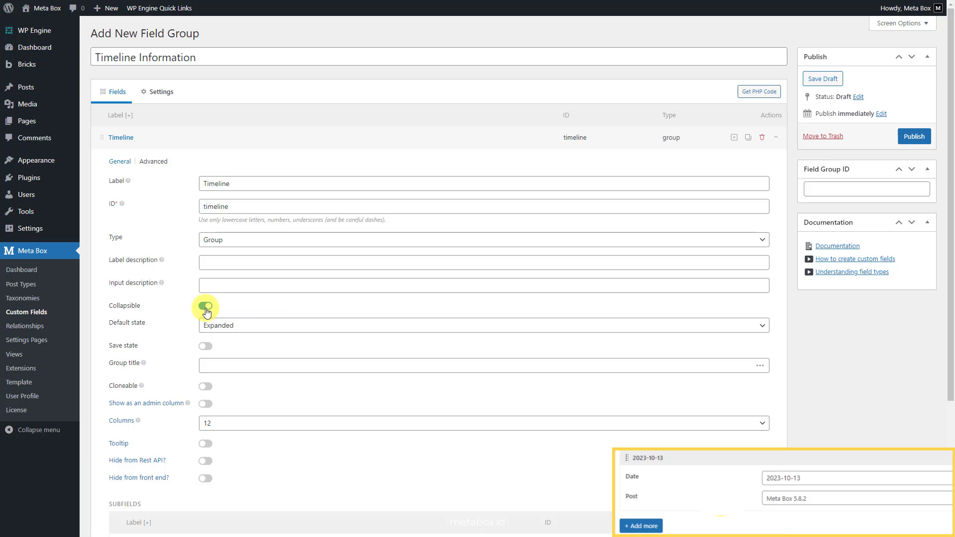
left_click(219, 325)
left_click(222, 358)
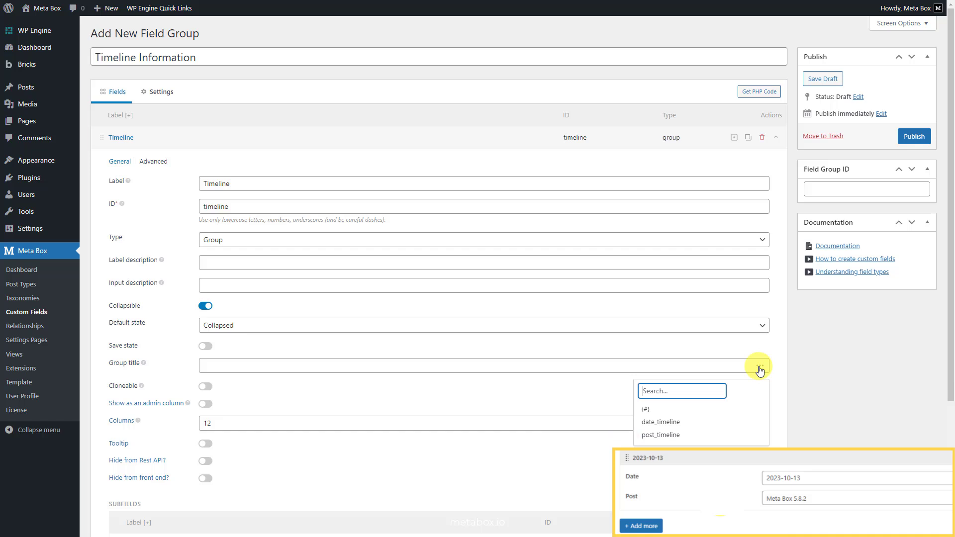
left_click(695, 419)
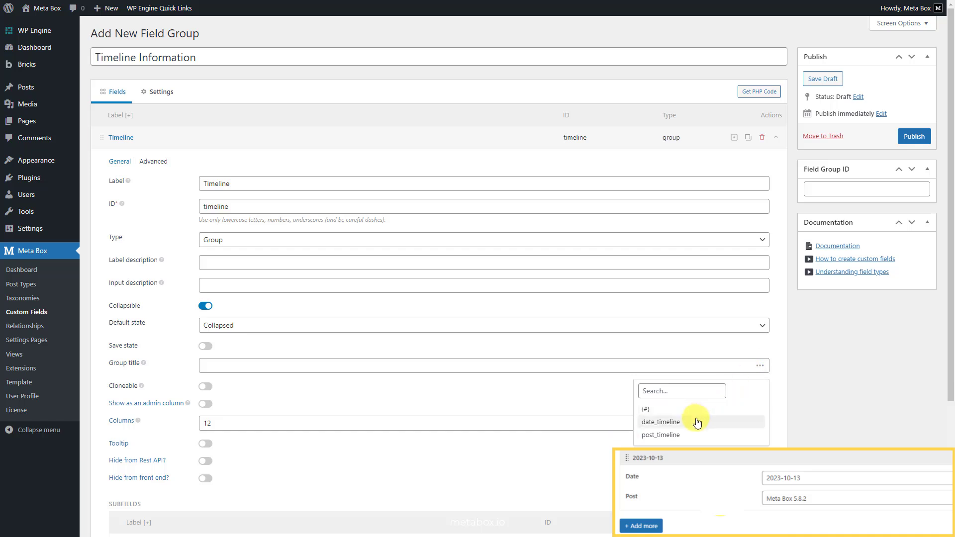
left_click_drag(238, 366, 205, 365)
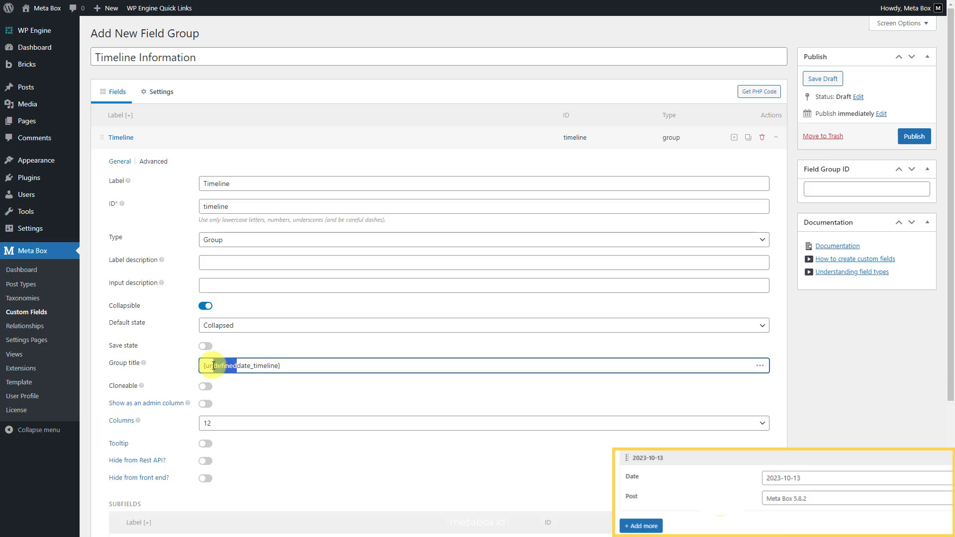
key("BackSpace")
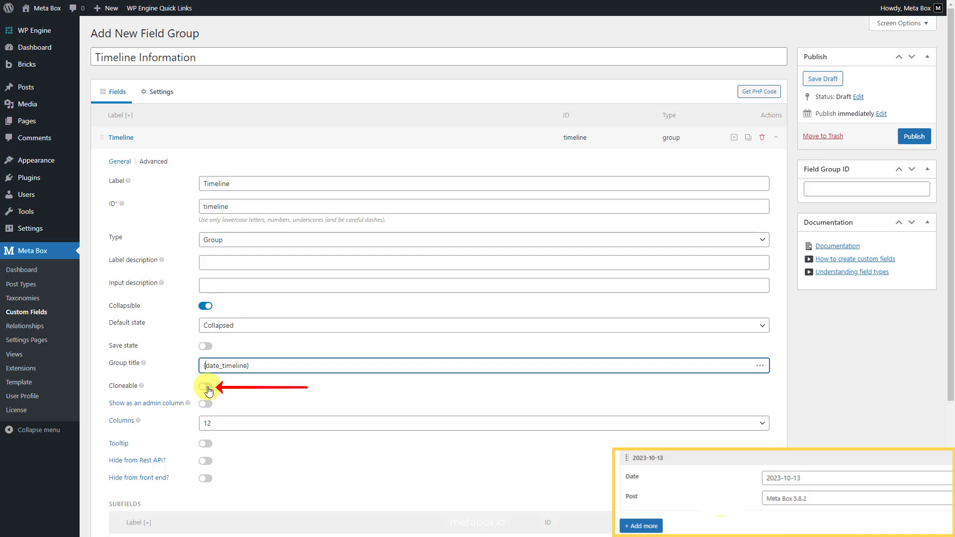
Make the Timeline group cloneable and sortable, and collapse its settings
left_click(206, 389)
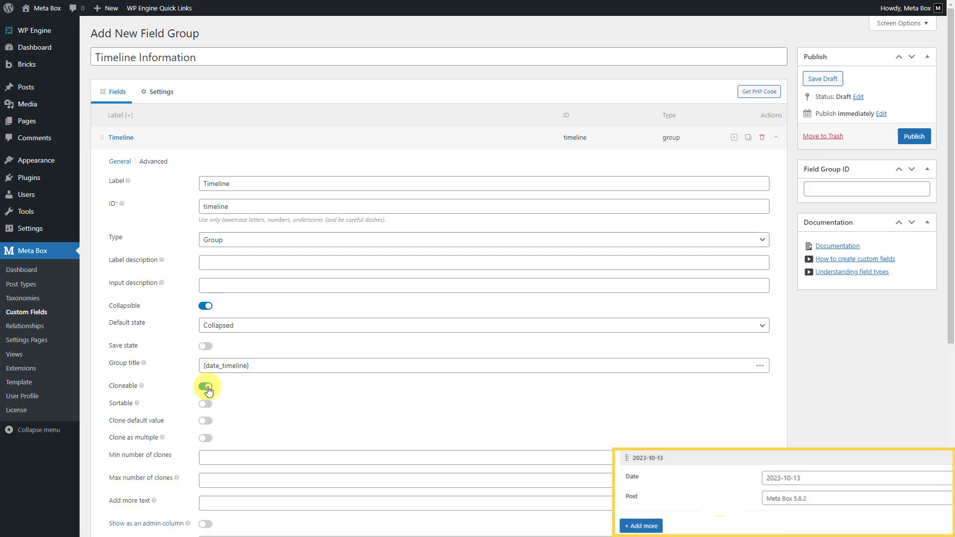
left_click(207, 404)
left_click(206, 146)
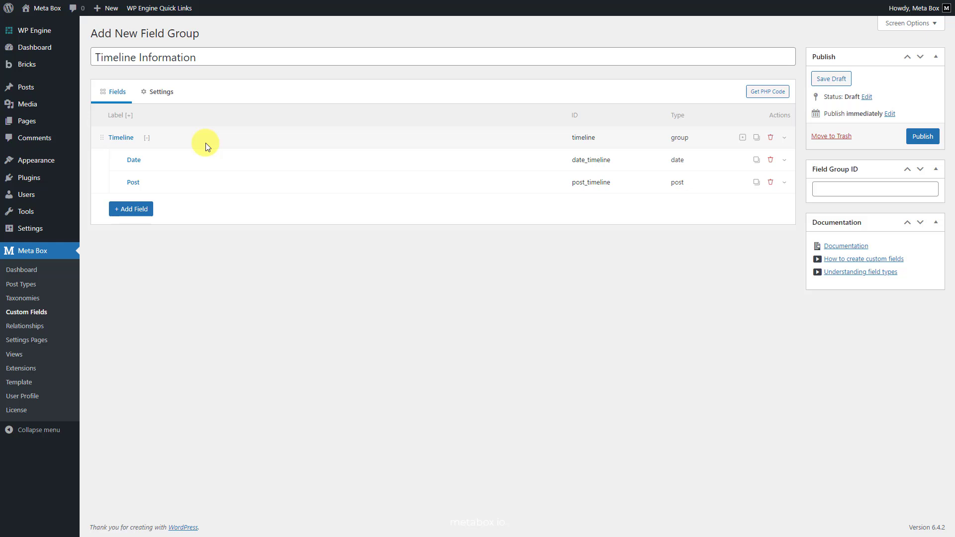
Set the field group's location to the Page post type instead of Post
left_click(163, 97)
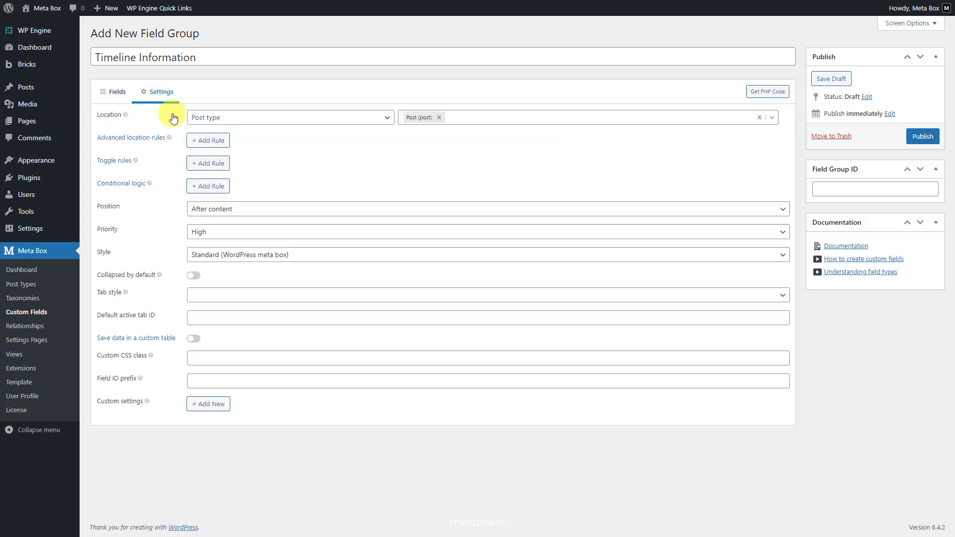
left_click(439, 117)
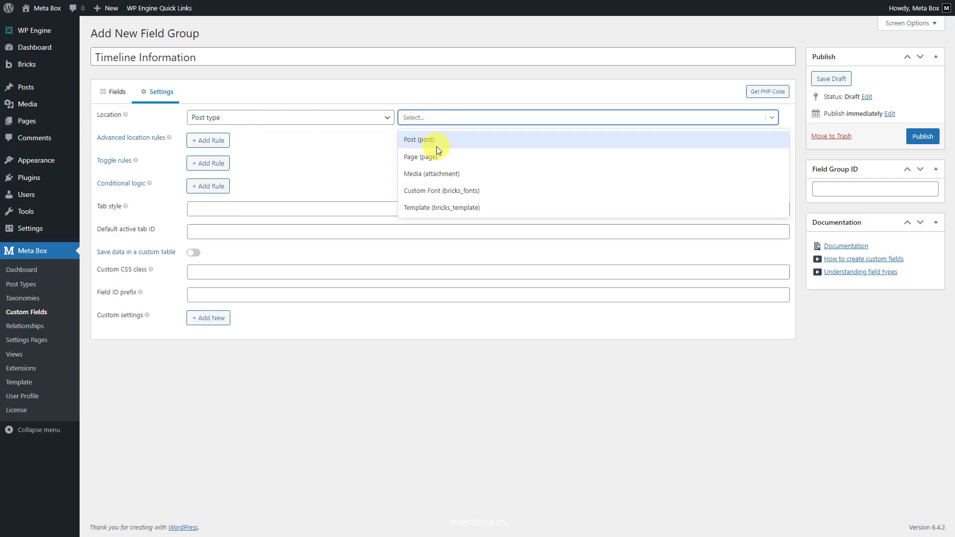
left_click(435, 158)
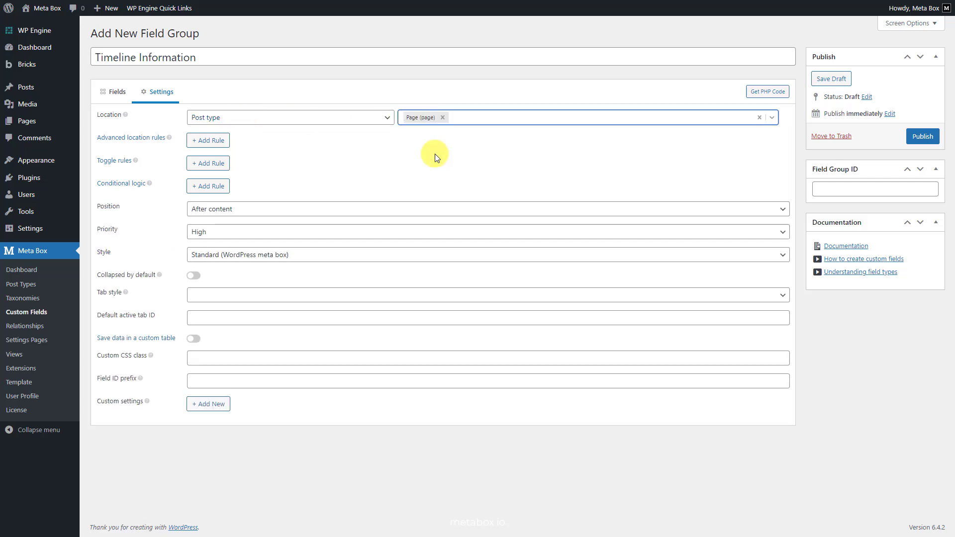
Add an advanced location rule showing the field group when the post is Timeline, and publish the field group
left_click(224, 145)
left_click(405, 161)
type("ti")
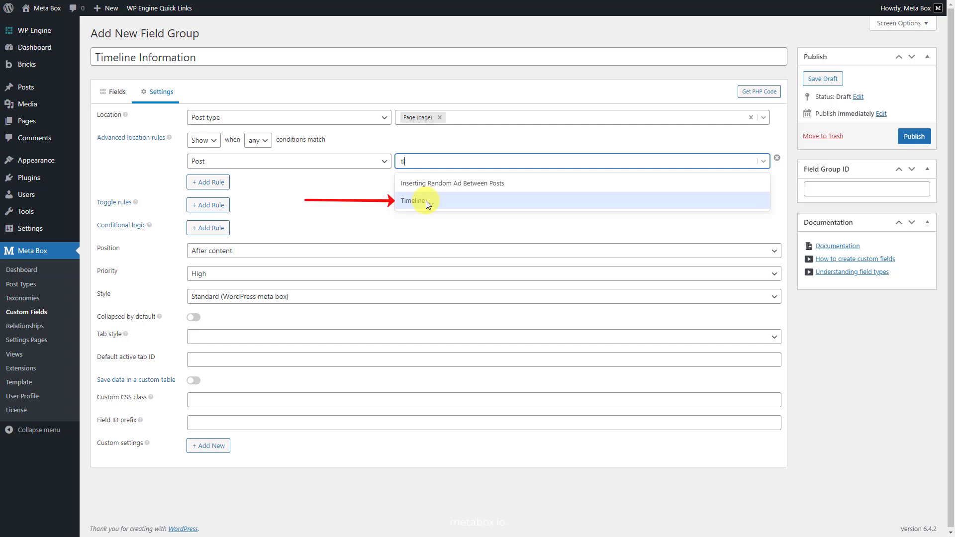
left_click(425, 201)
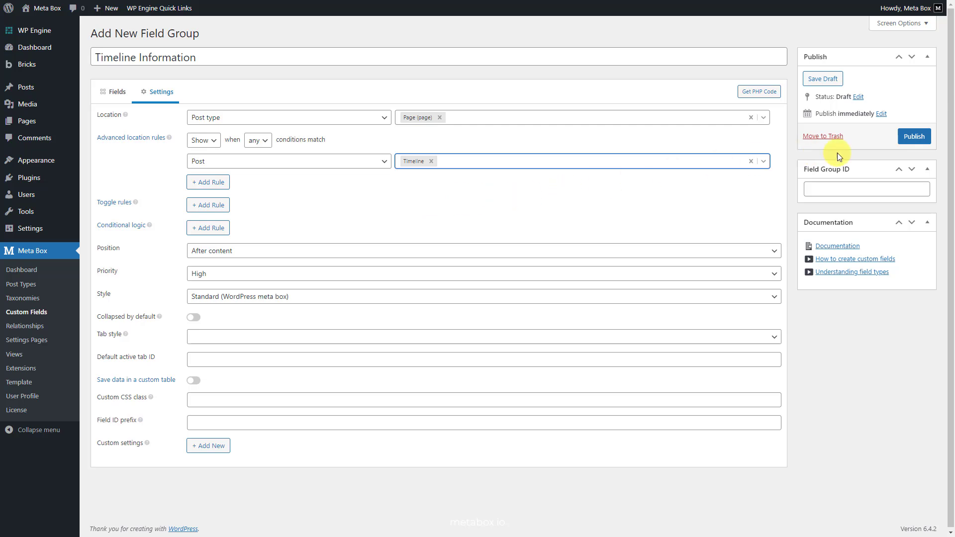
left_click(912, 138)
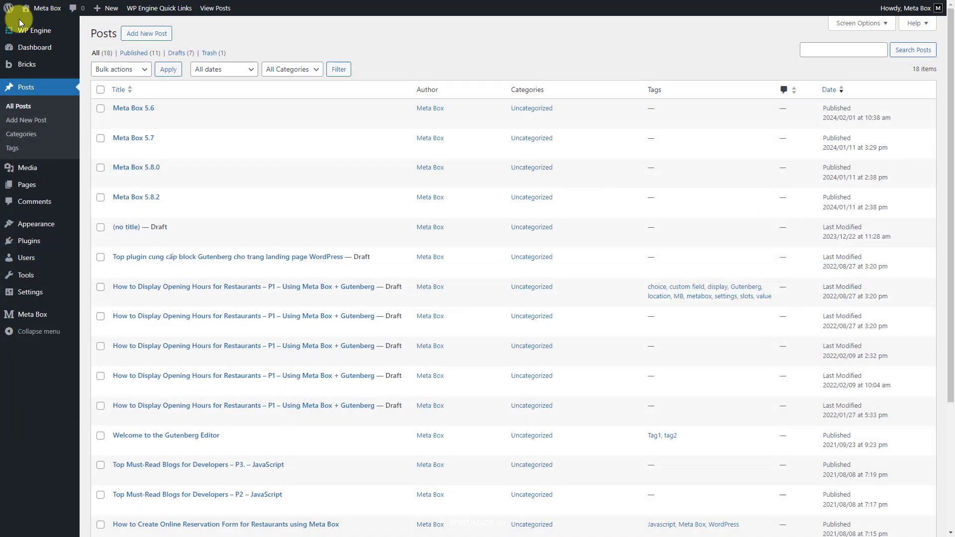
Sort the site's pages by newest date and open the Timeline page for editing
mouse_move(39, 190)
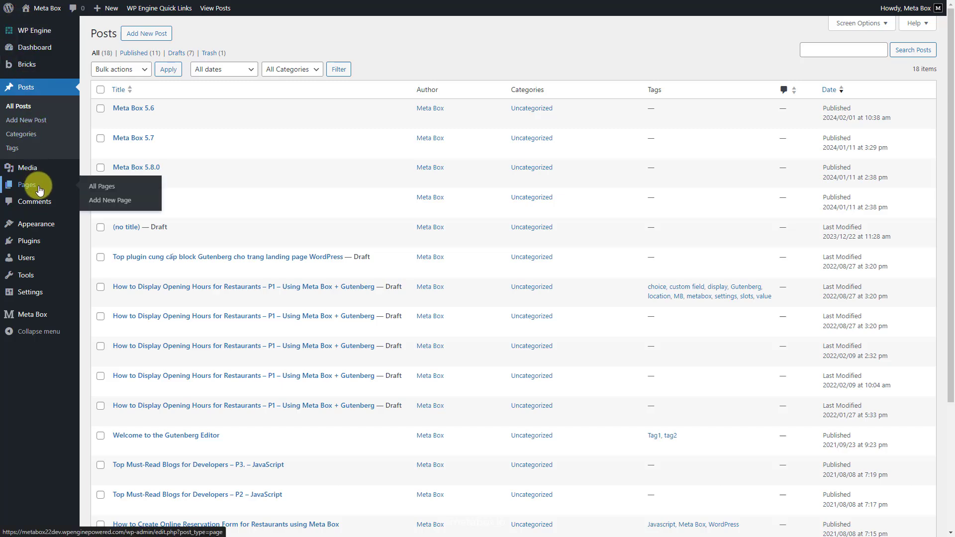
left_click(102, 187)
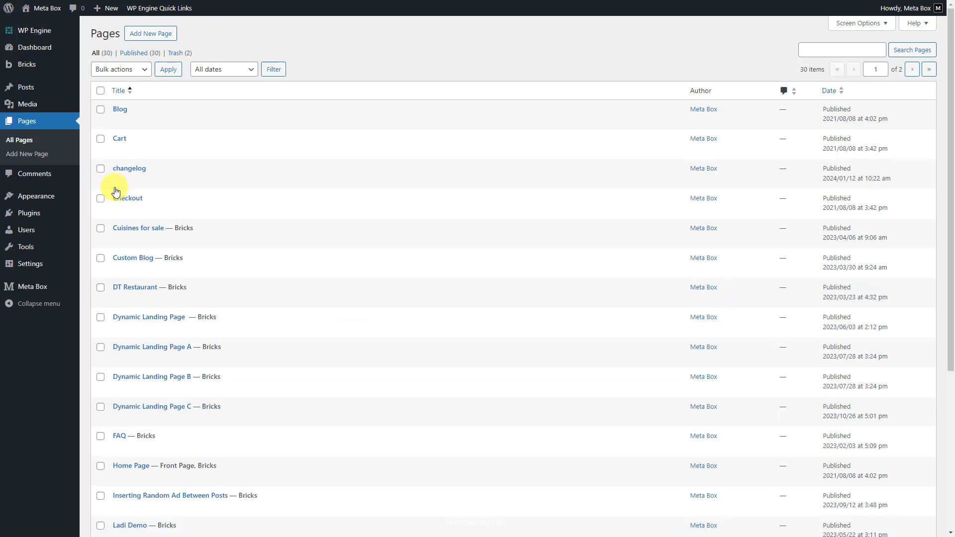
left_click(857, 98)
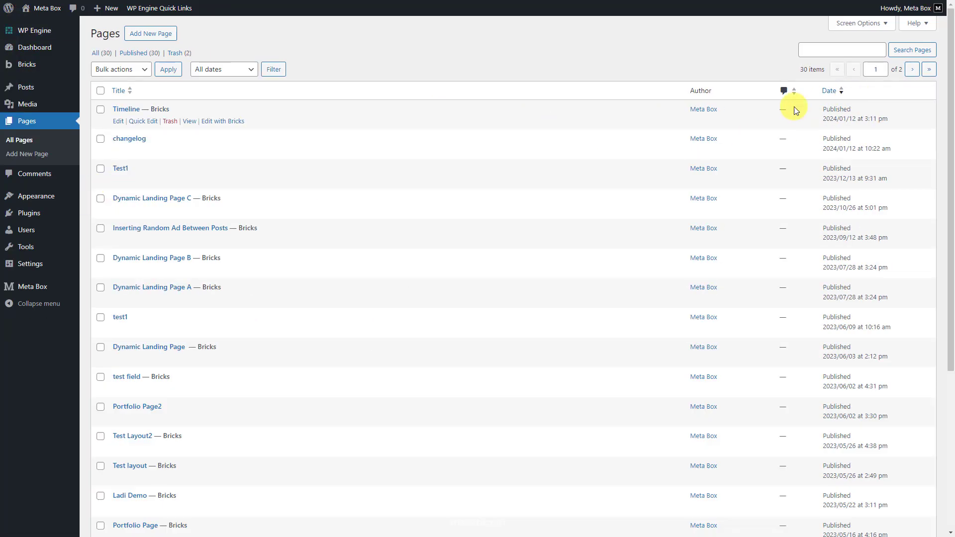
left_click(118, 122)
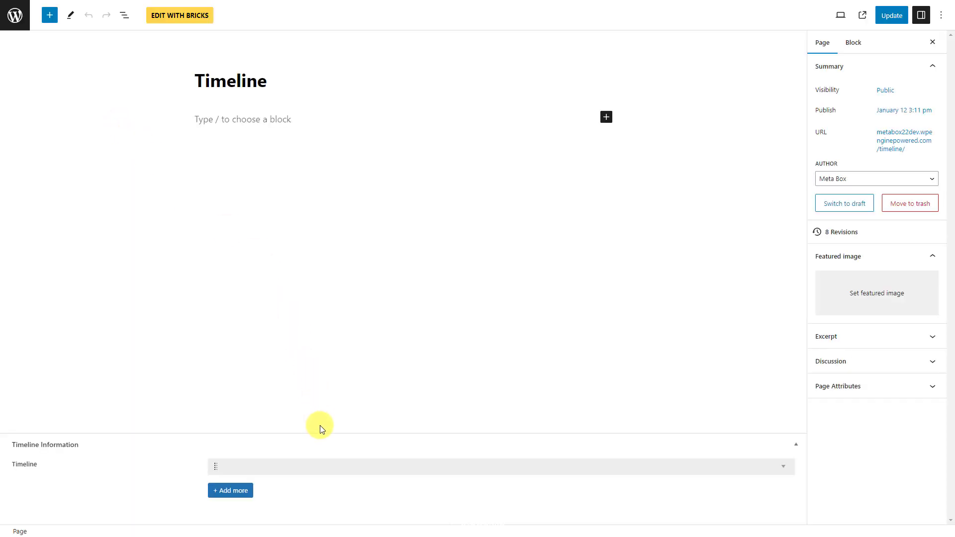
Fill in the first Timeline entry with the date 2023-10-13 and the post Meta Box 5.8.2
left_click(320, 465)
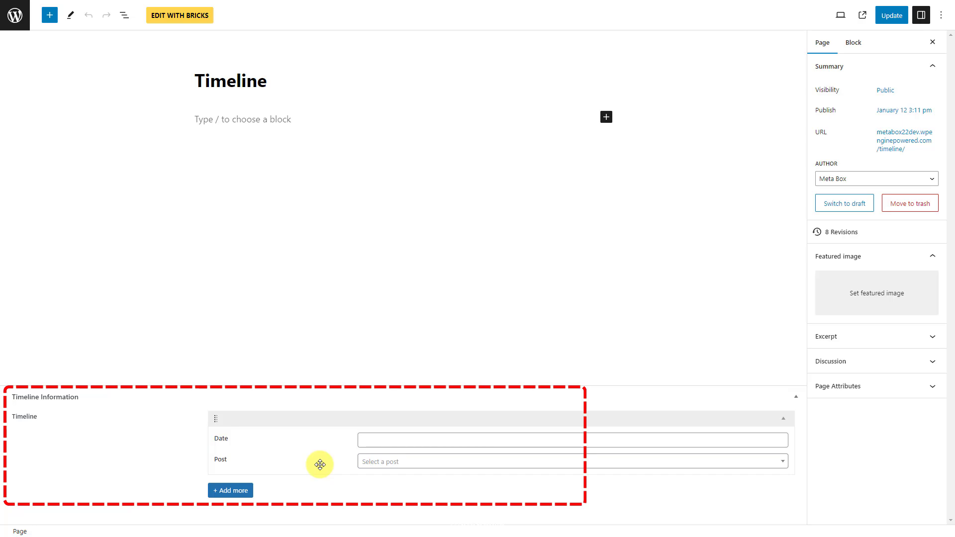
left_click(375, 442)
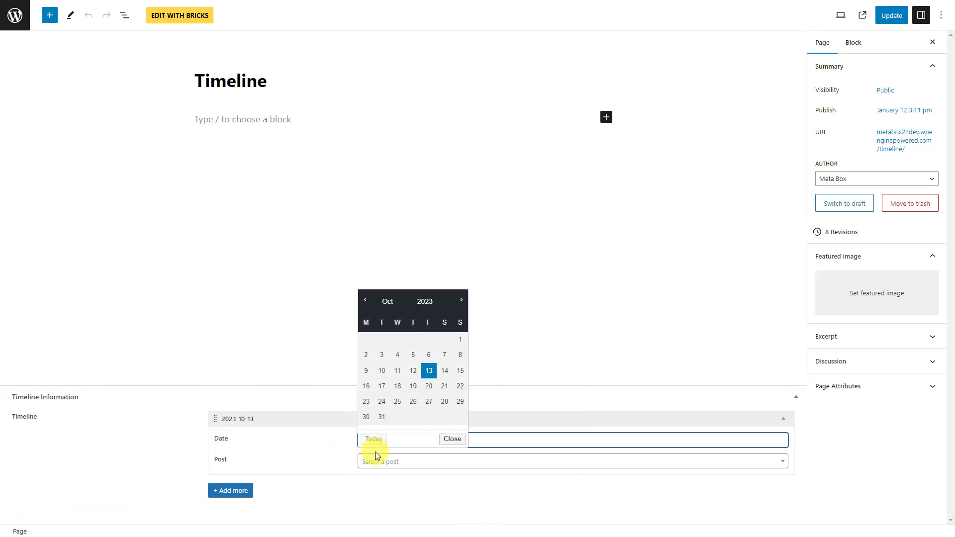
left_click(335, 445)
left_click(377, 462)
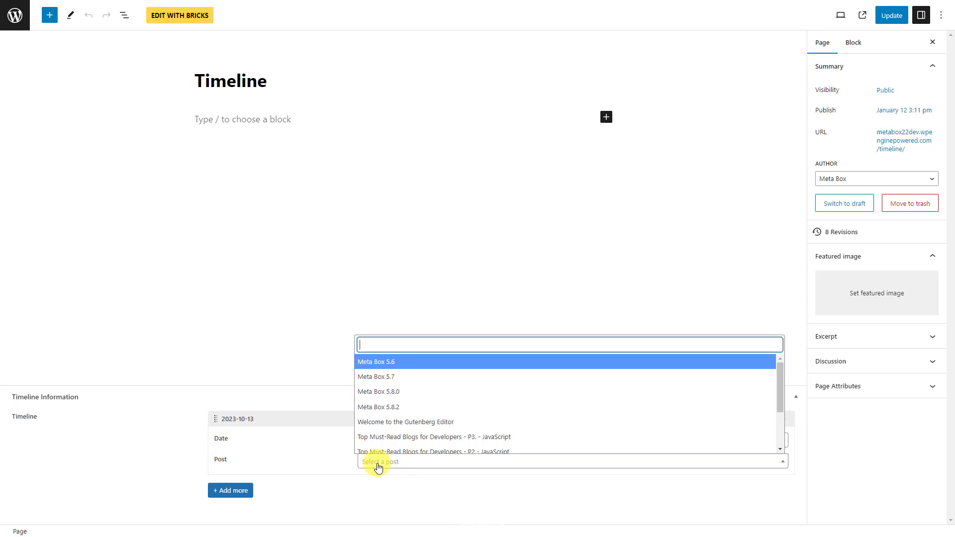
left_click(395, 407)
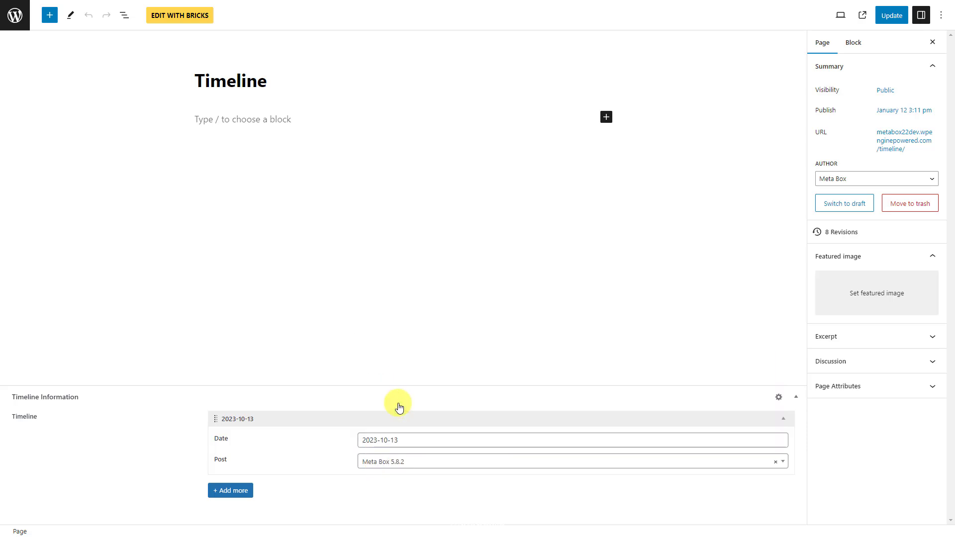
Add three more empty entries to the Timeline group
left_click(234, 492)
left_click(244, 492)
left_click(244, 491)
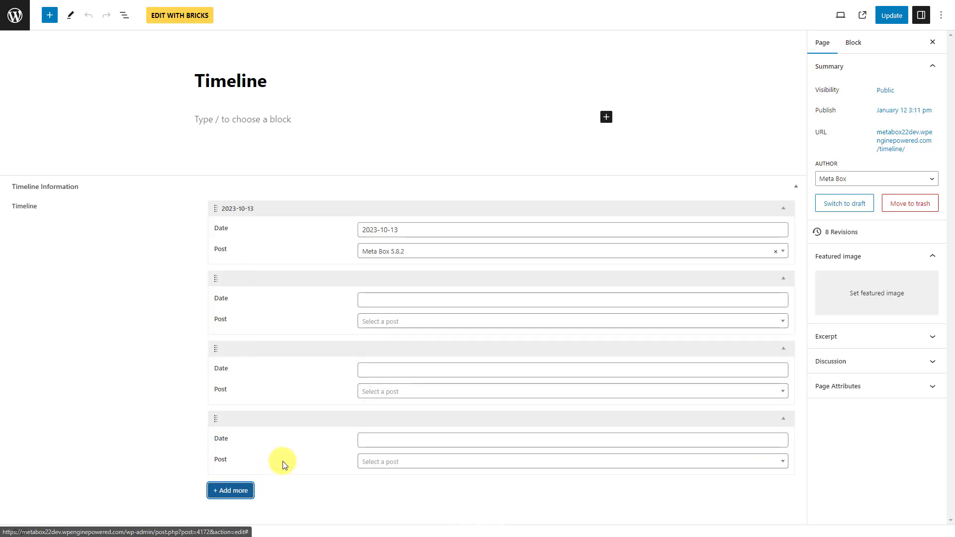
Fill in the second Timeline entry with the date 2023-09-20 and the post Meta Box 5.8.0
left_click(362, 301)
type("2023-09-20")
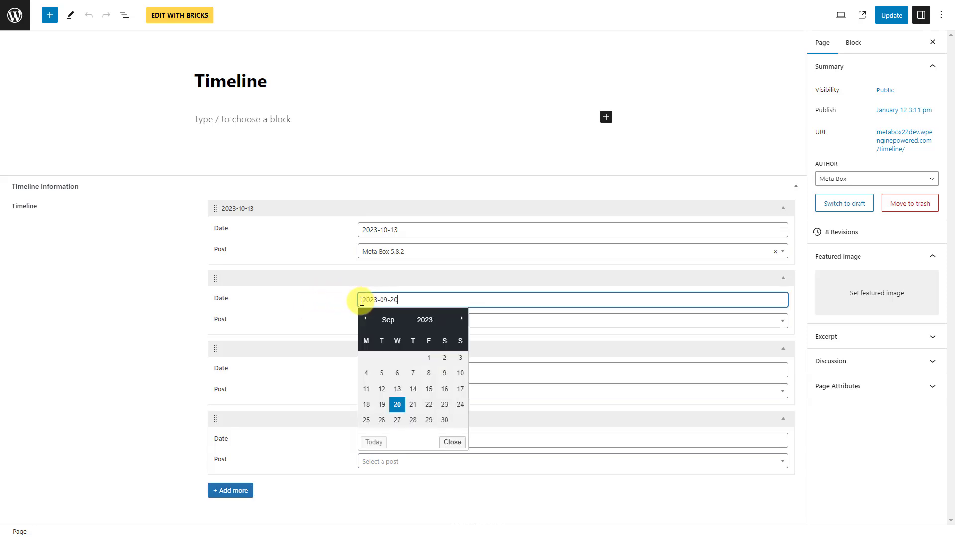
left_click(329, 312)
left_click(368, 320)
left_click(388, 385)
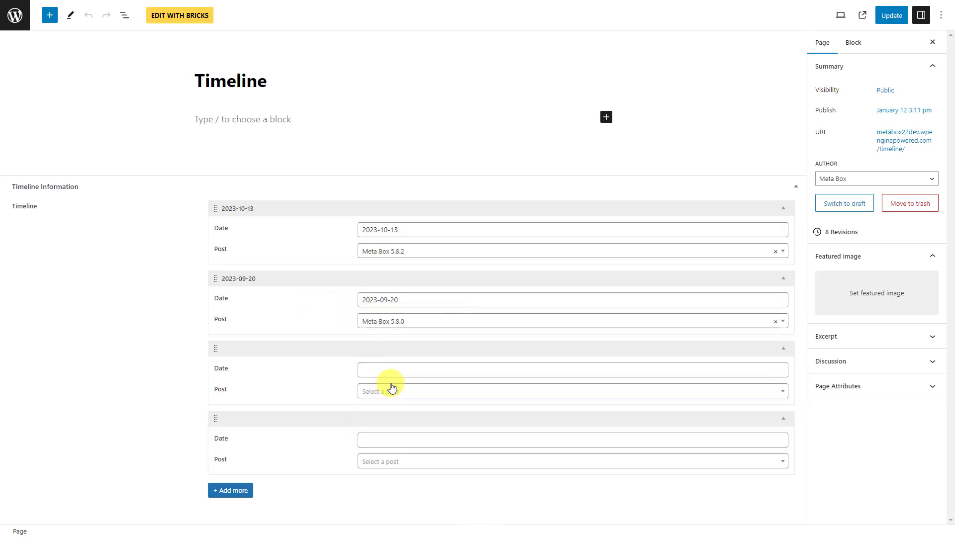
Fill in the third Timeline entry with the date 2023-05-23 and the post Meta Box 5.7
left_click(363, 370)
type("2023-05-23")
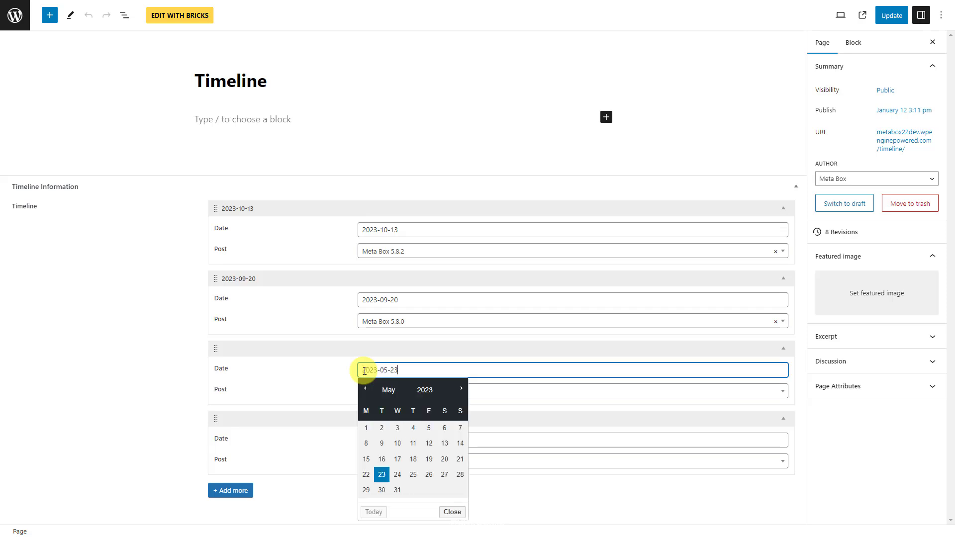
left_click(341, 380)
left_click(369, 393)
left_click(381, 439)
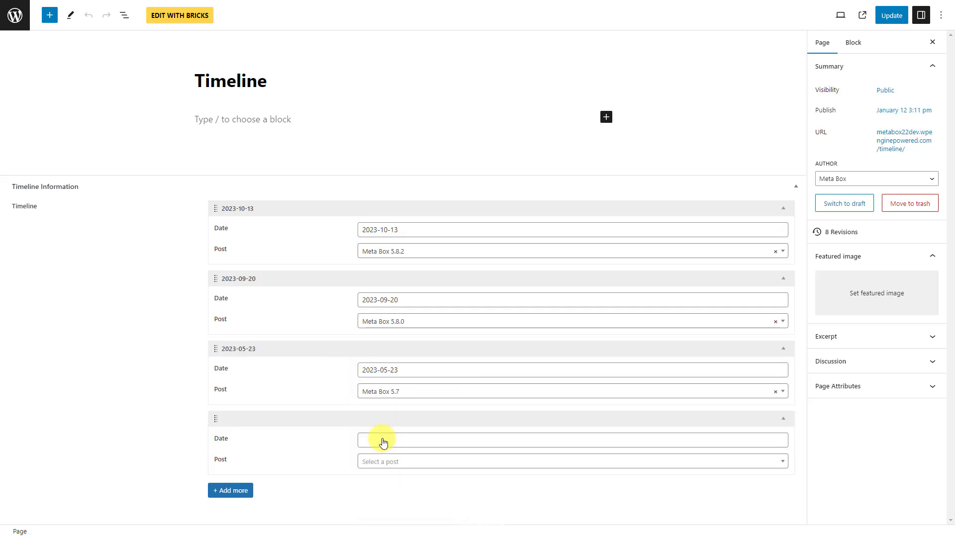
Fill in the fourth Timeline entry with the date 2022-03-01 and the post Meta Box 5.6, and update the page
left_click(359, 442)
type("2022-03-01")
left_click(368, 462)
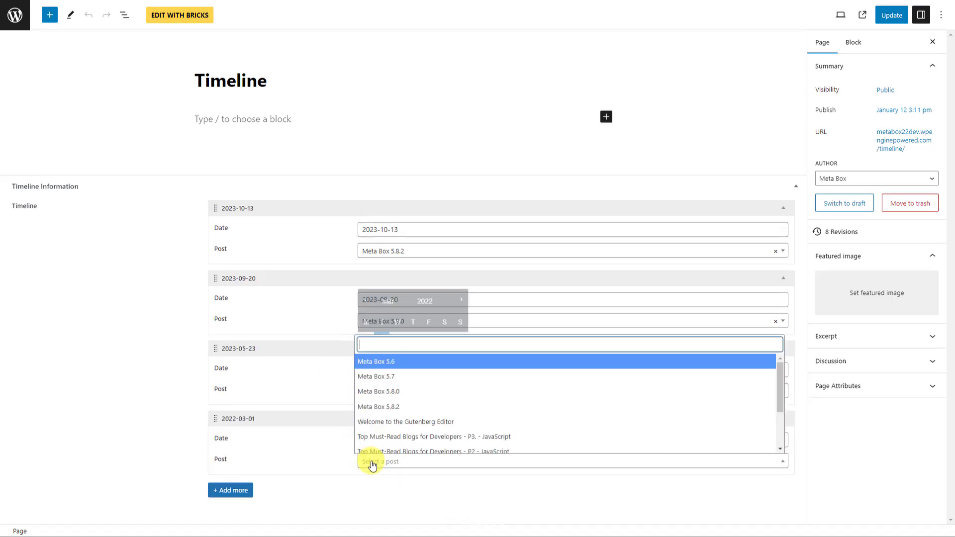
left_click(390, 363)
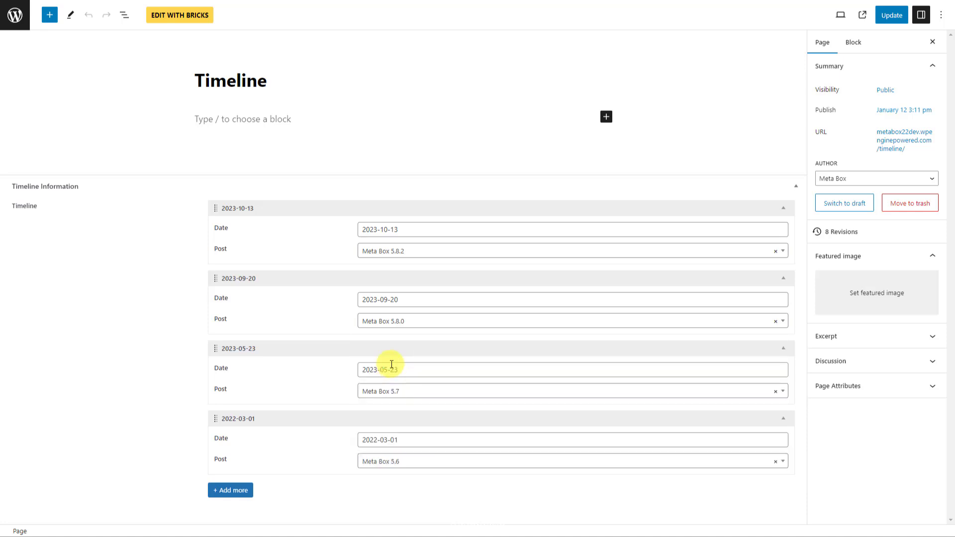
left_click(893, 15)
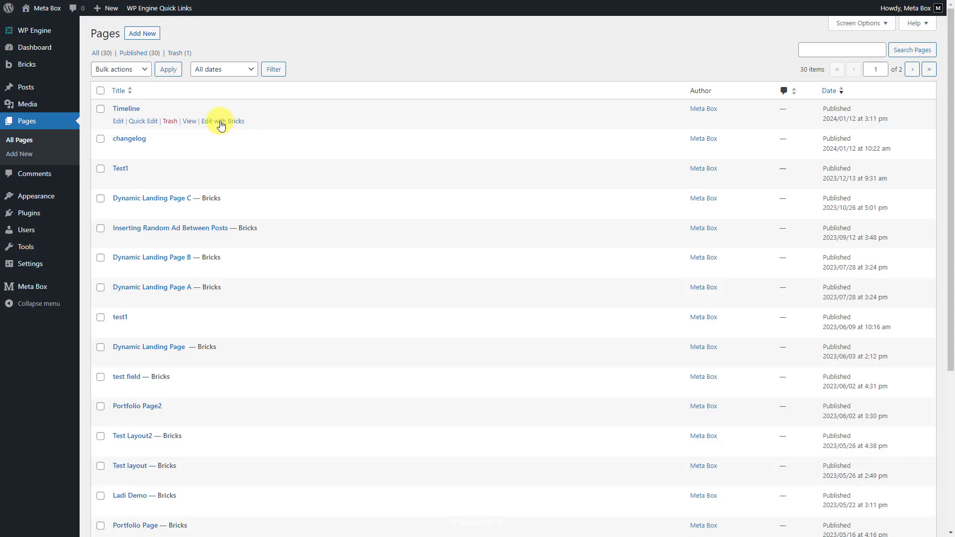
Edit the Timeline page with Bricks and add a section with a div inside its container
left_click(222, 124)
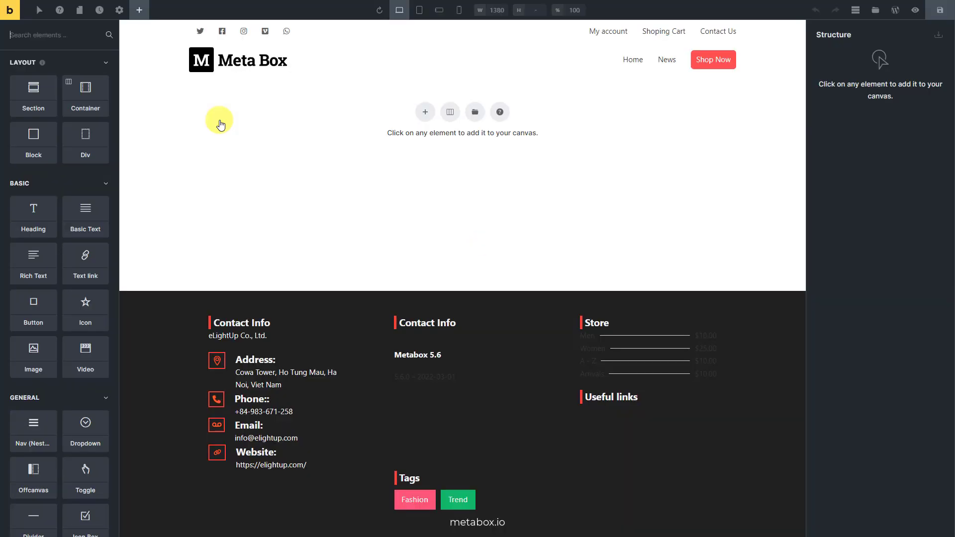
left_click(43, 100)
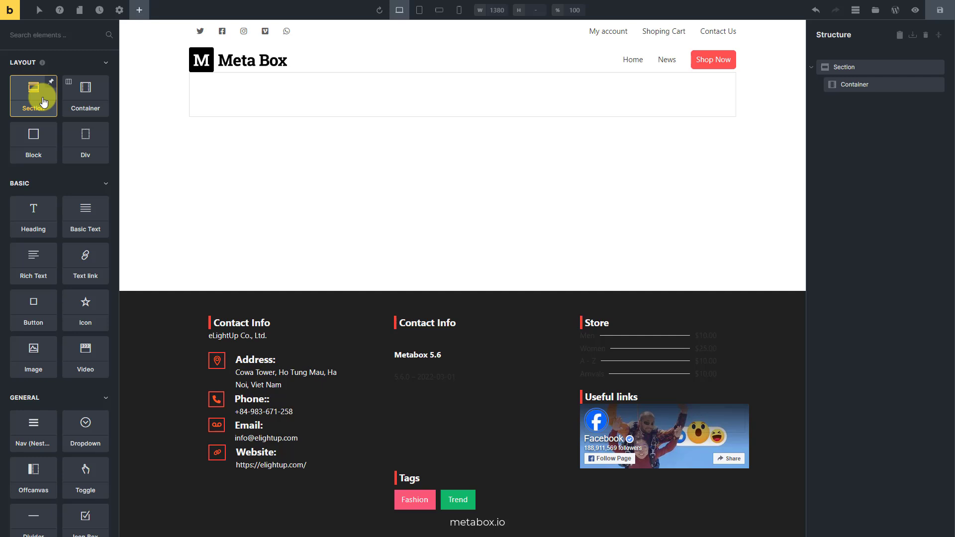
left_click(842, 87)
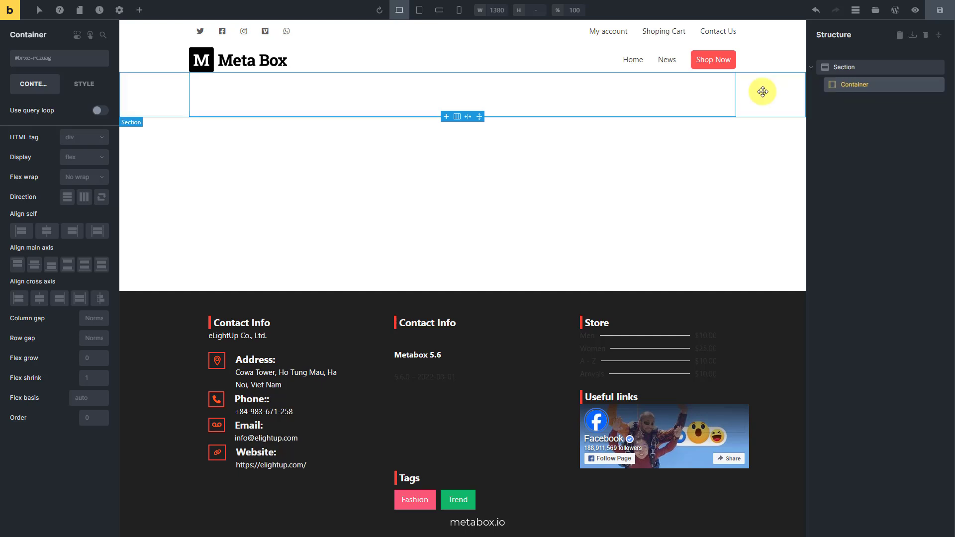
left_click(139, 11)
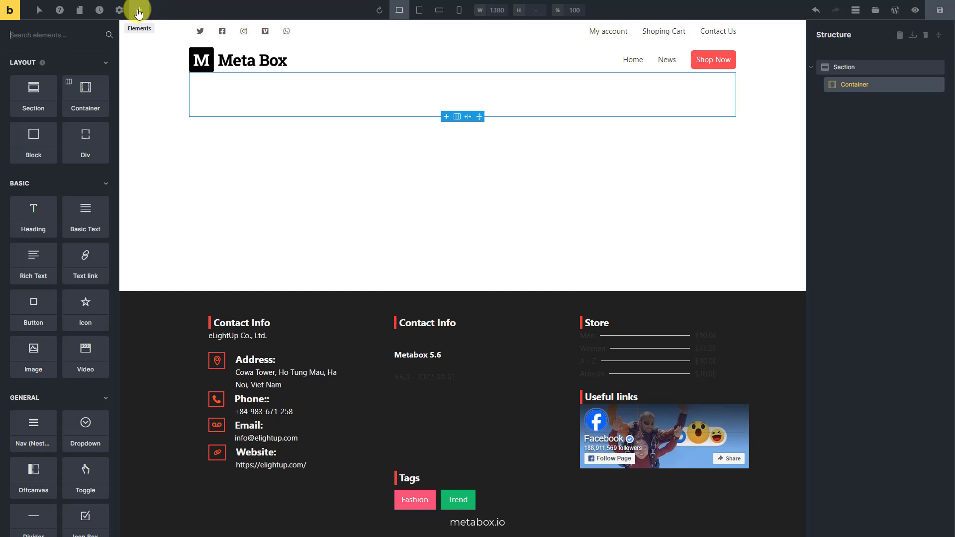
left_click(86, 142)
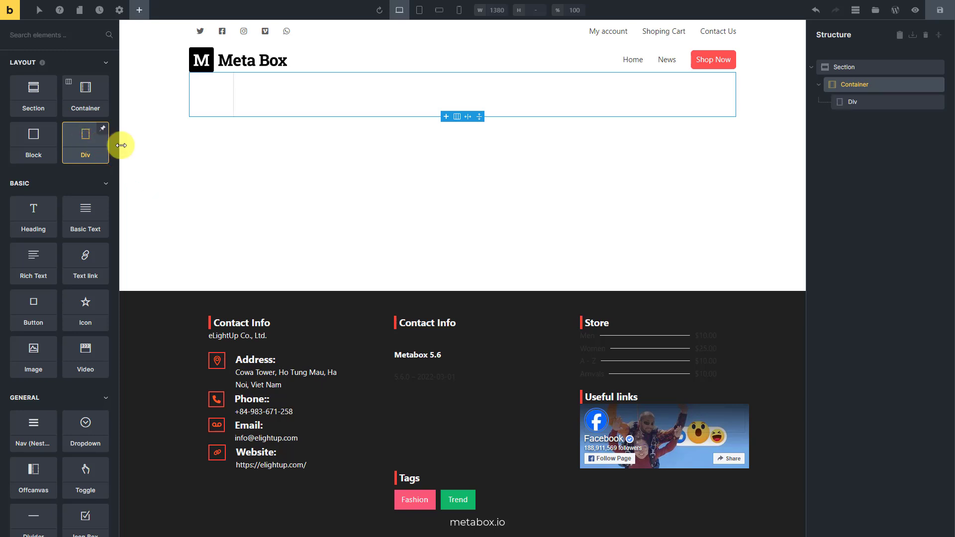
Enable the query loop on the div and set its query type to MB Group: Timeline
left_click(846, 101)
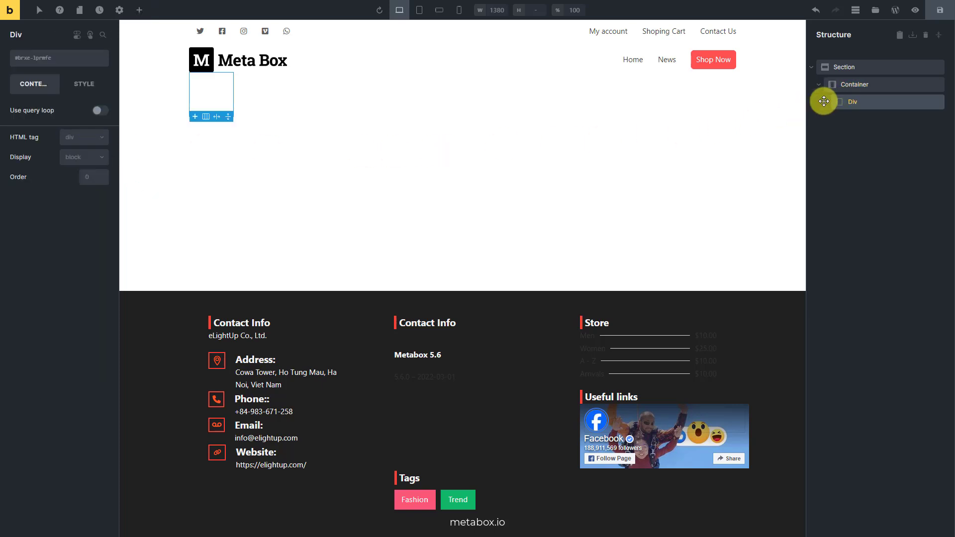
left_click(103, 111)
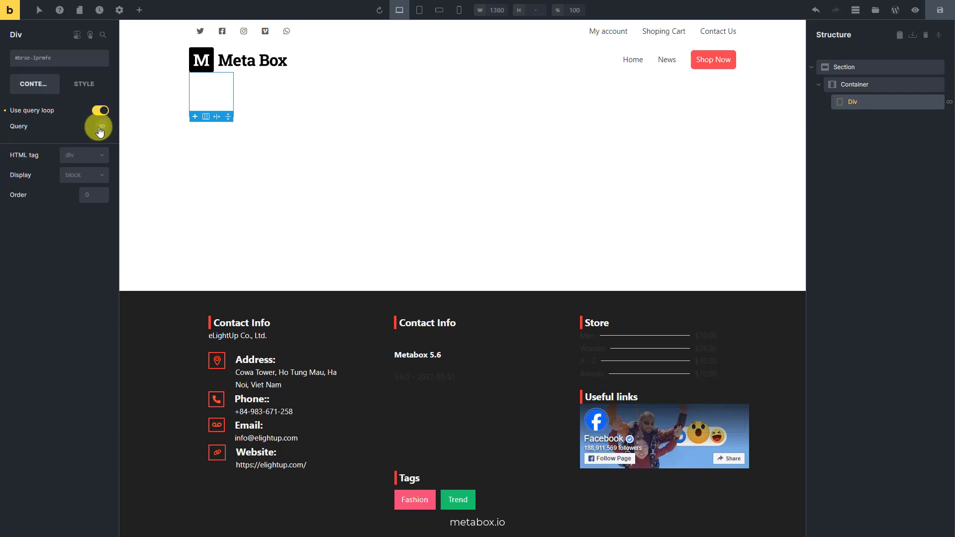
left_click(101, 126)
left_click(92, 154)
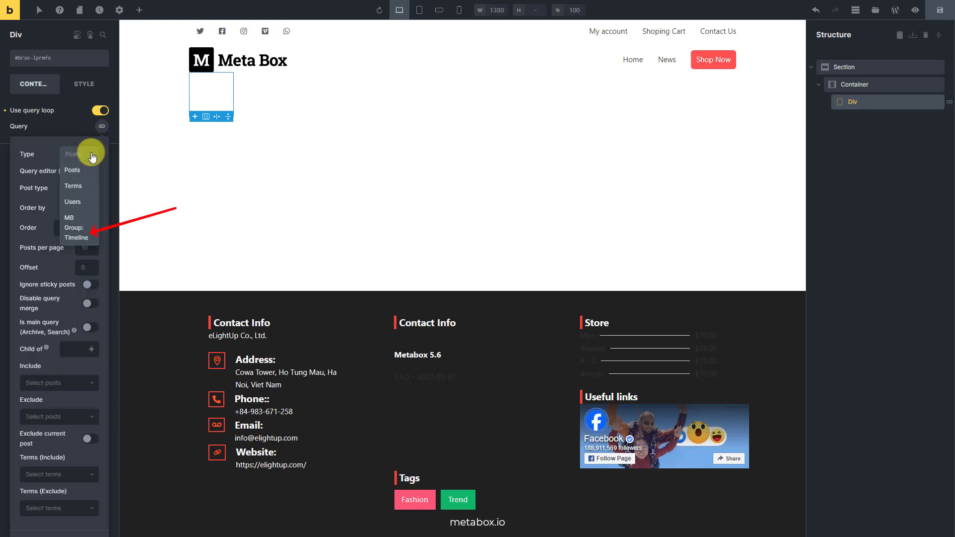
left_click(77, 221)
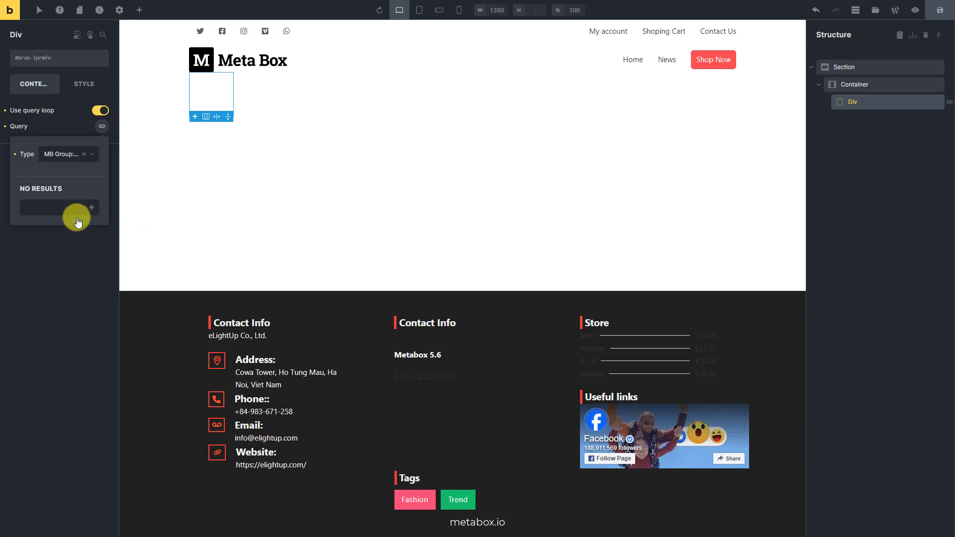
Add a Basic Text element inside the query loop div and clear its placeholder text
left_click(138, 13)
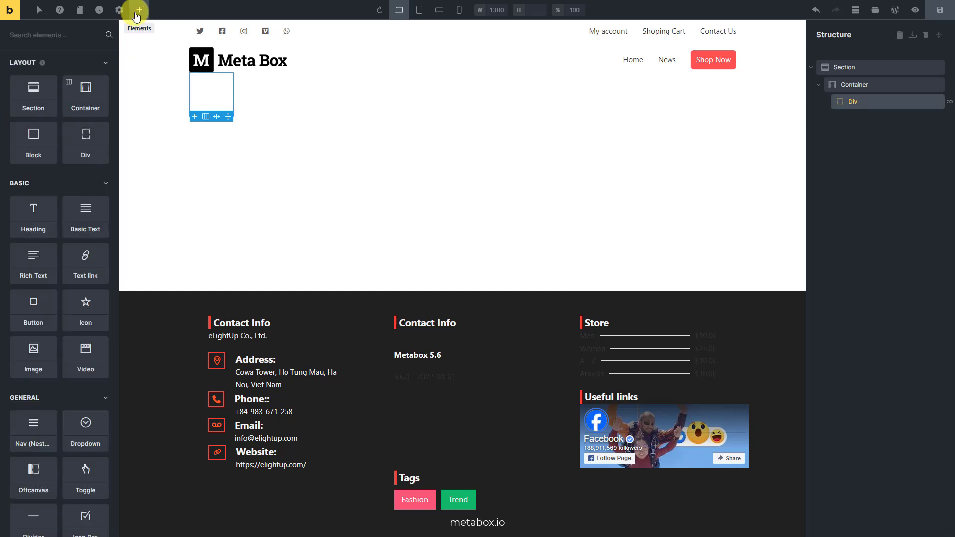
left_click(87, 214)
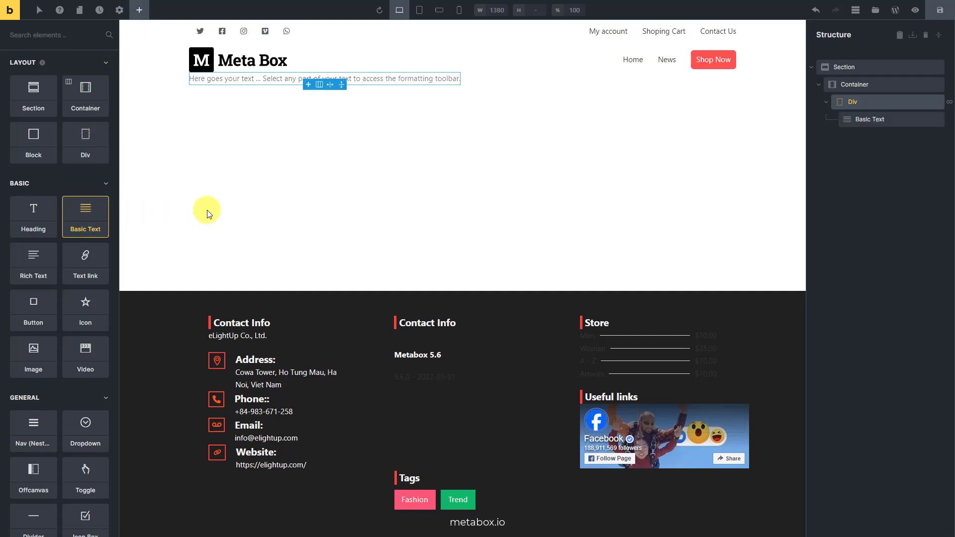
left_click(859, 119)
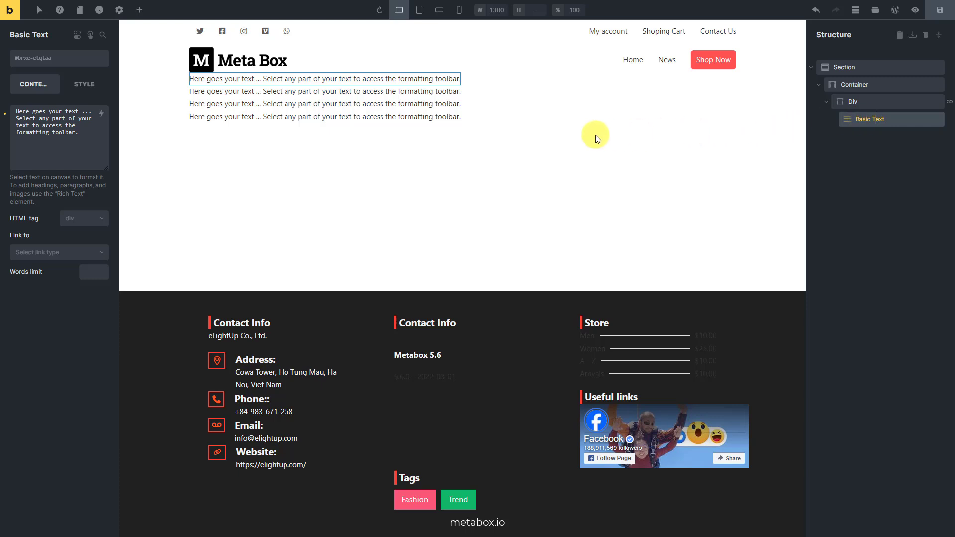
left_click_drag(79, 132, 4, 113)
key("BackSpace")
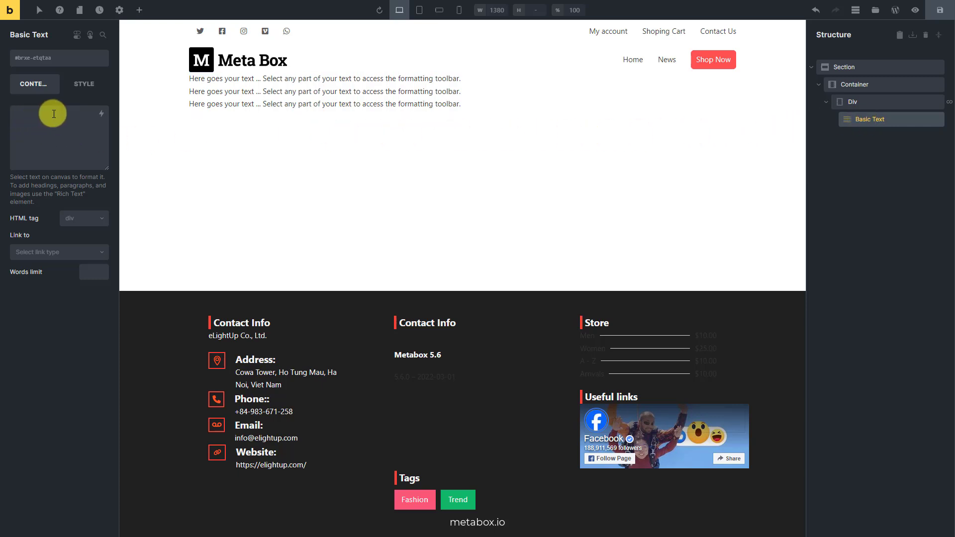
Fill the Basic Text with the Timeline group's dynamic date field, formatted as F j, Y
left_click(101, 118)
type("date")
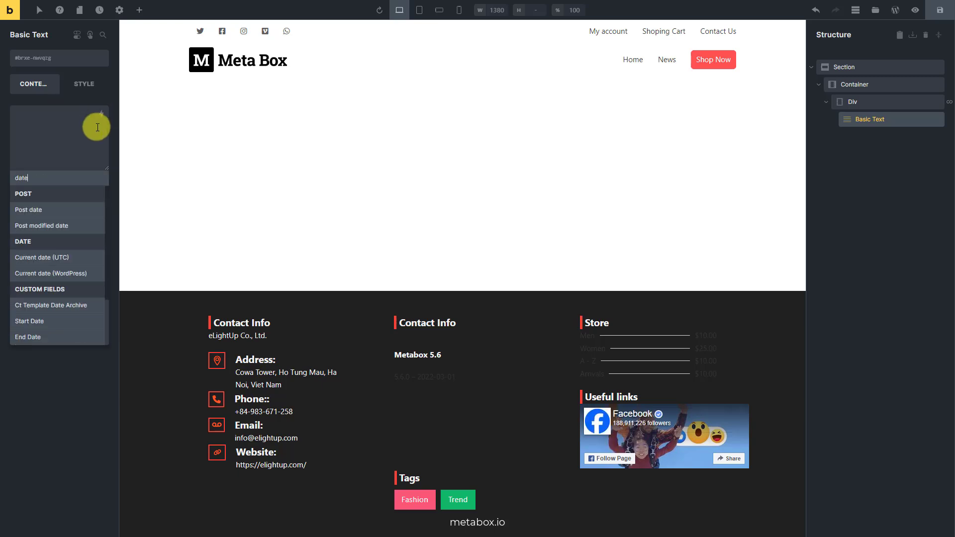
scroll(72, 264, "down", 2)
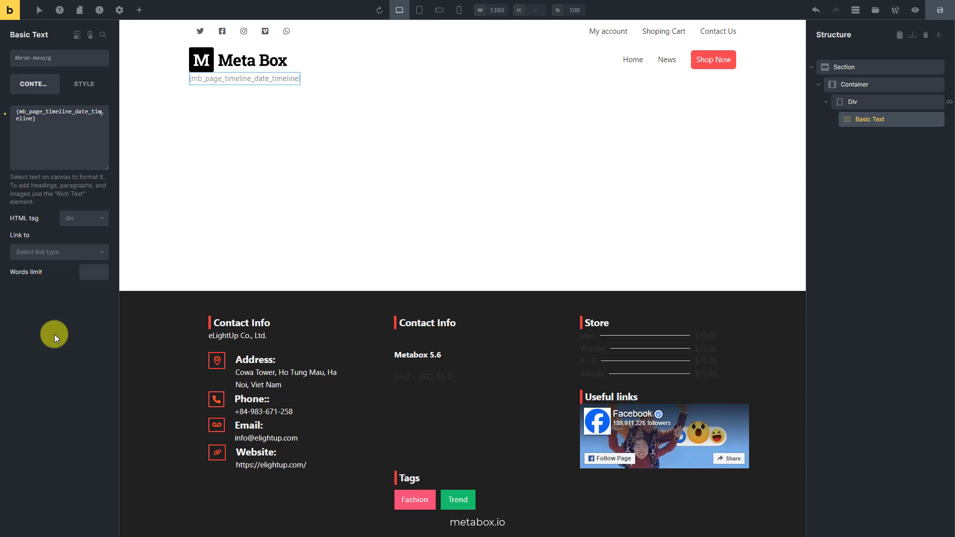
left_click(34, 120)
type(":F j, Y")
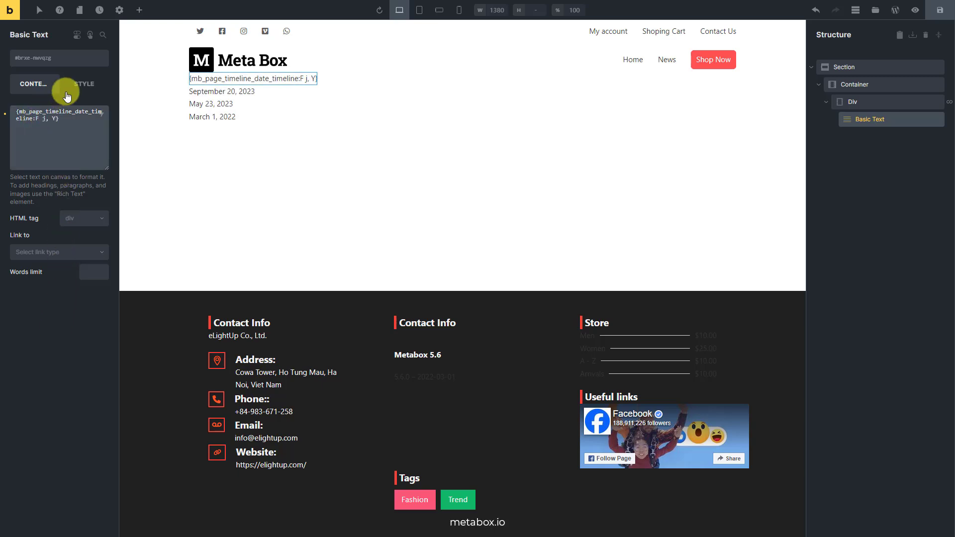
Add a second div below the date text inside the loop div and nest a new Basic Text in it
left_click(138, 10)
left_click(86, 138)
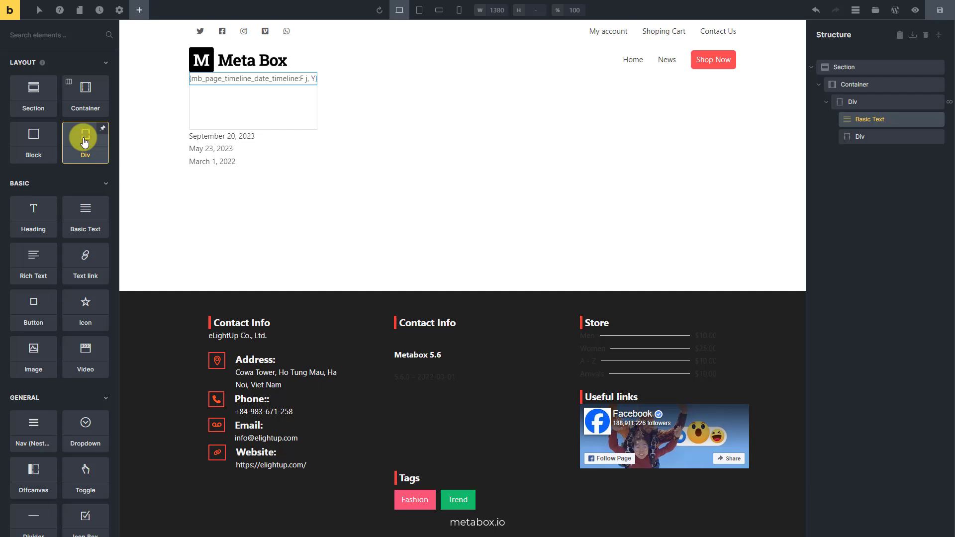
left_click(91, 220)
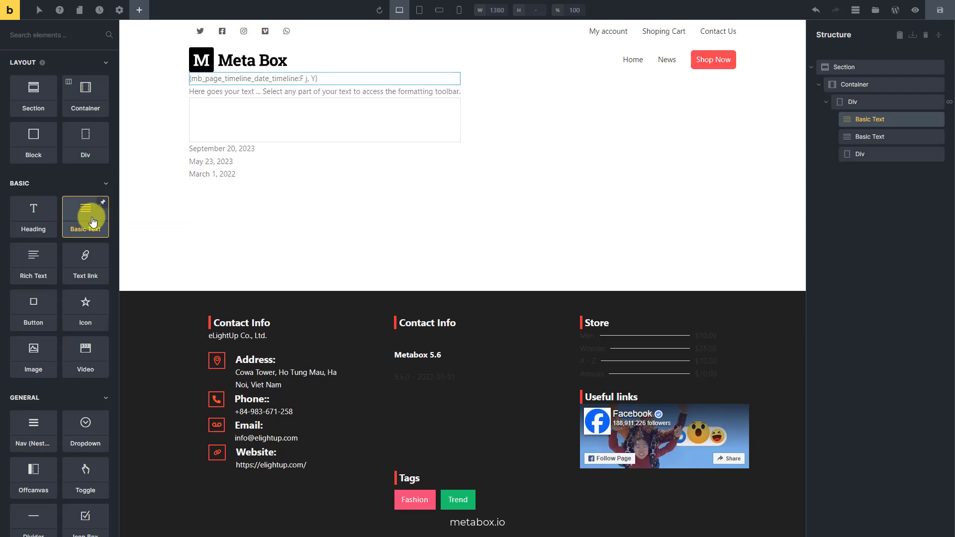
left_click(856, 138)
left_click_drag(857, 138, 889, 157)
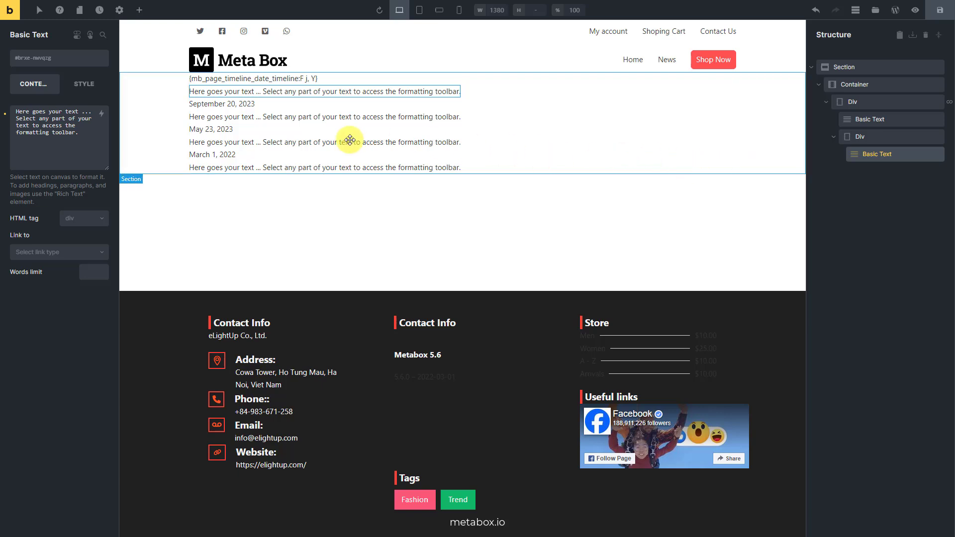
Replace the nested Basic Text's placeholder with the Post (Timeline) dynamic data field
left_click(25, 133)
key("ctrl+a")
key("BackSpace")
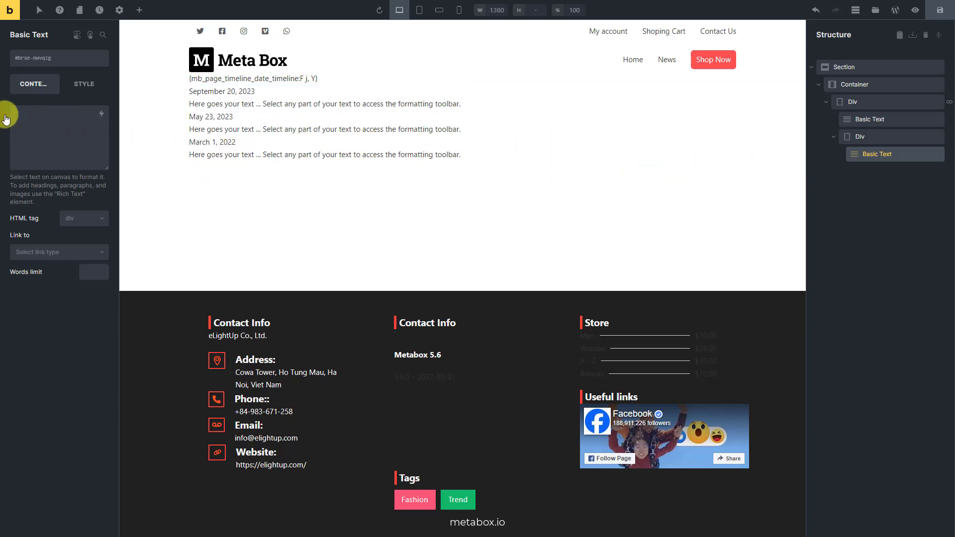
left_click(101, 119)
type("post")
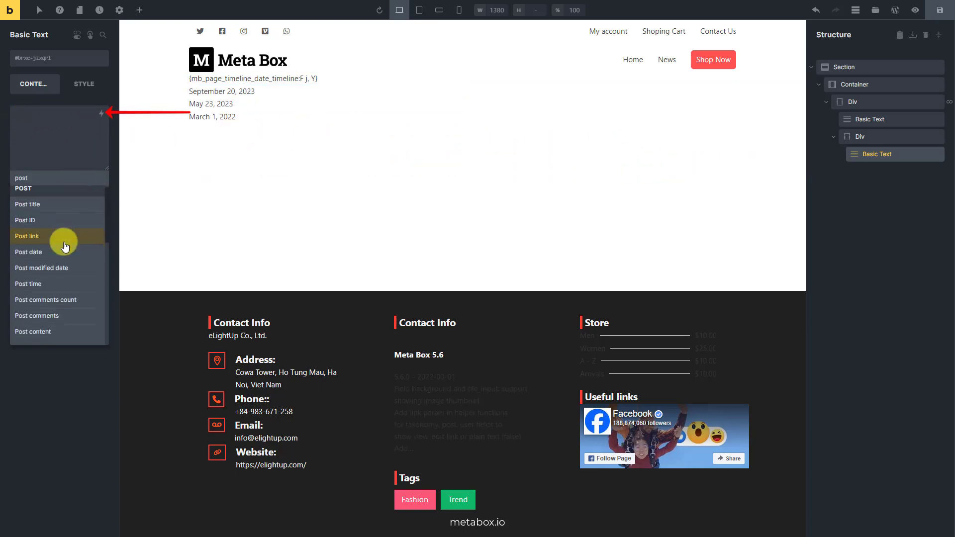
scroll(62, 246, "down", 5)
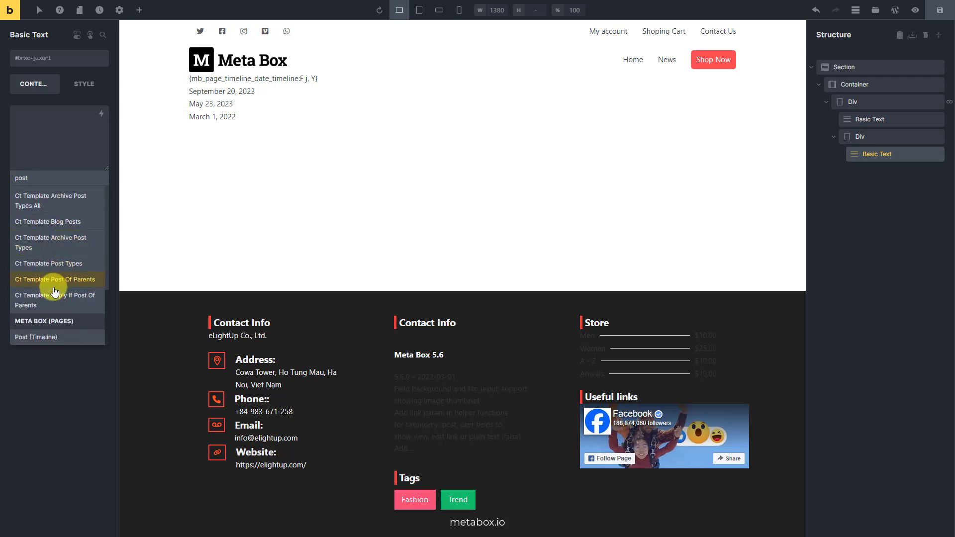
left_click(59, 337)
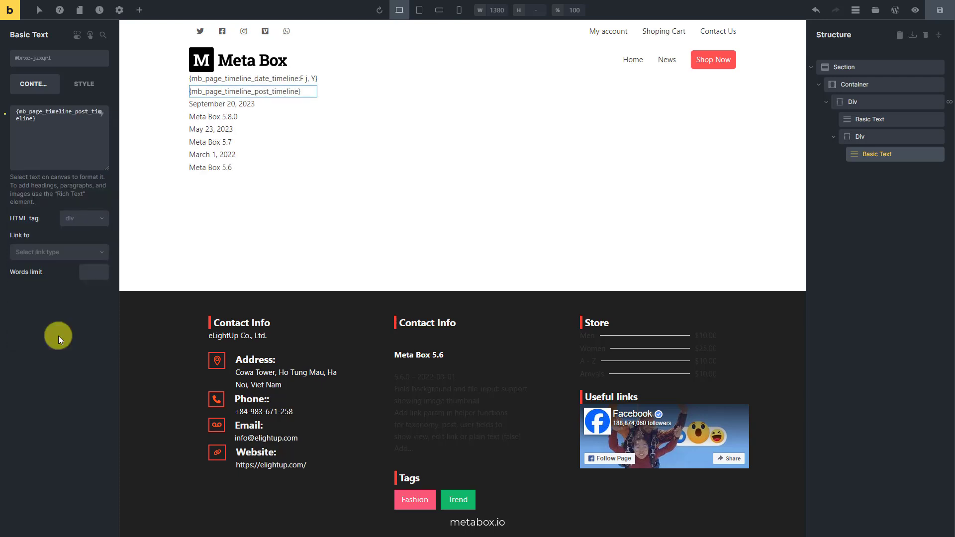
Set the query loop div's display to flex with a column gap of 50px
left_click(830, 105)
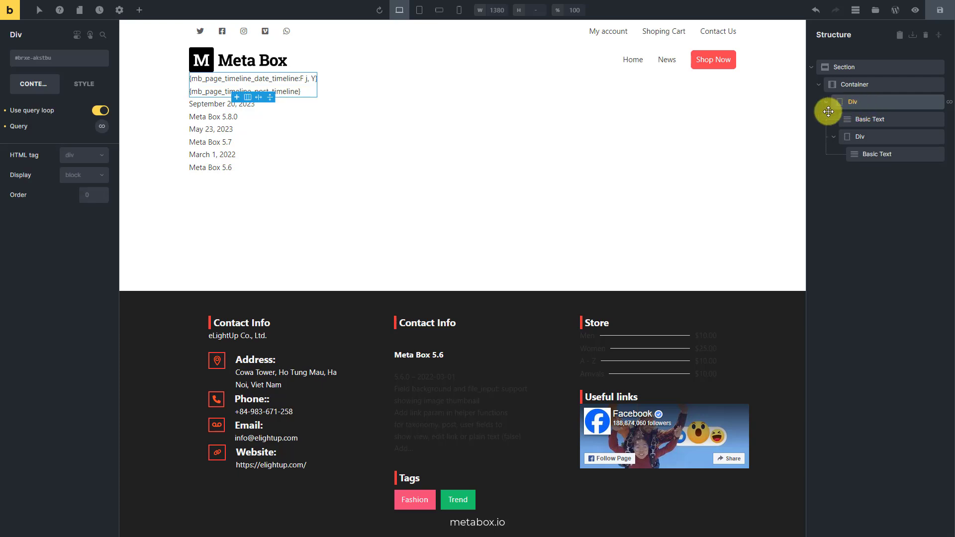
left_click(80, 174)
left_click(79, 190)
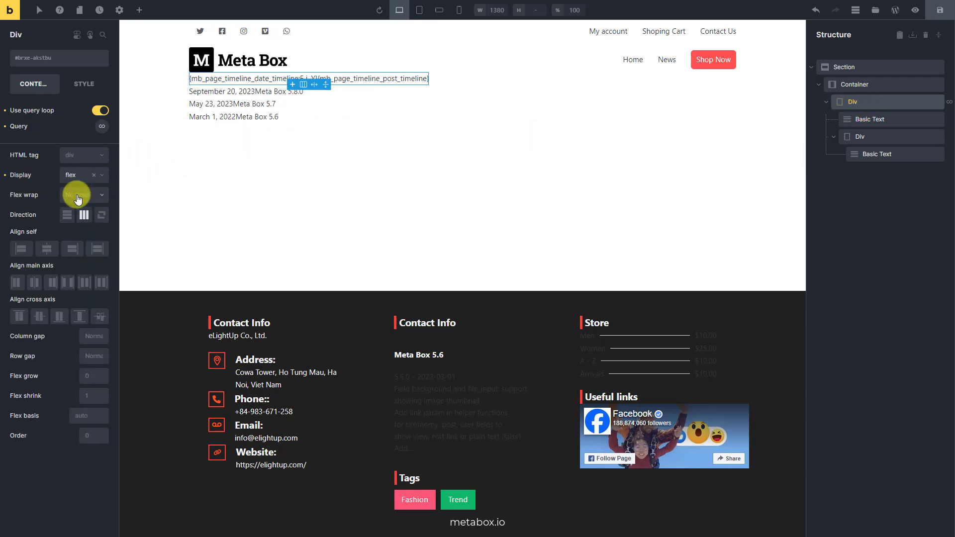
left_click(87, 336)
type("50px")
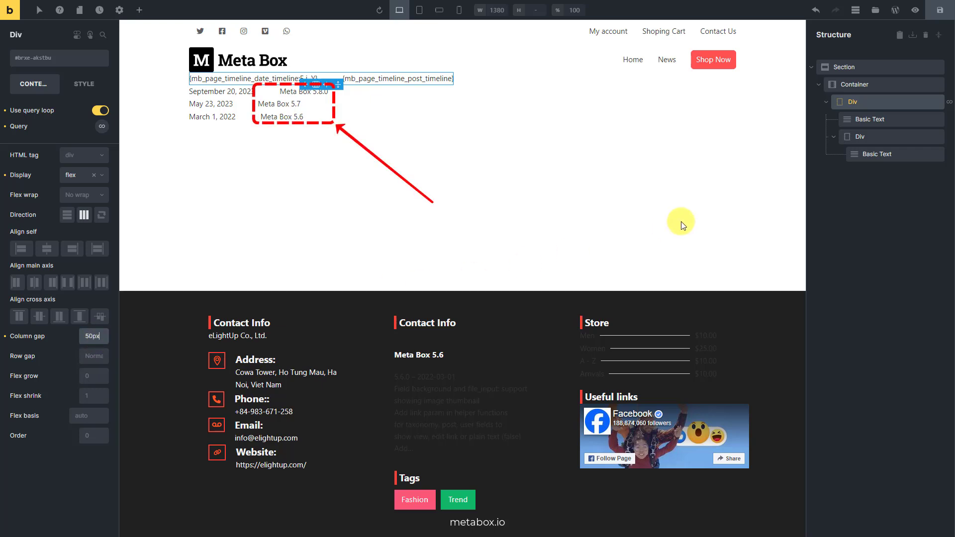
Append an Output PHP function tag reading echo:get_post_field('post_content',) to the nested Basic Text's content
left_click(868, 155)
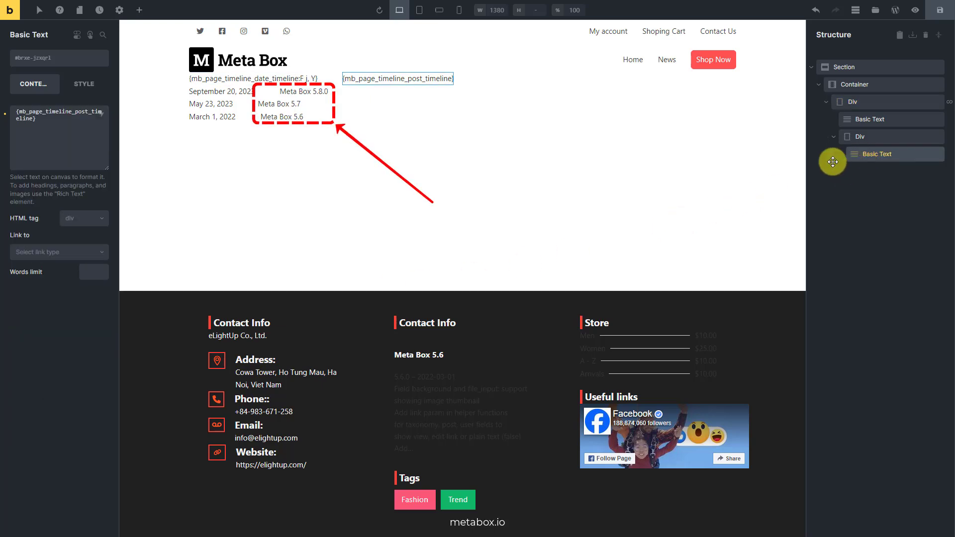
left_click_drag(118, 189, 435, 207)
left_click(229, 115)
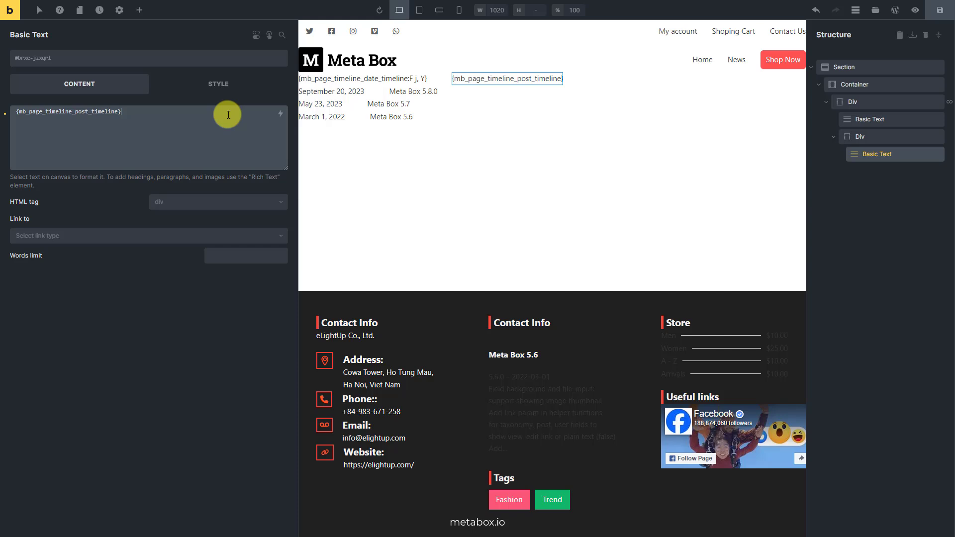
left_click(280, 114)
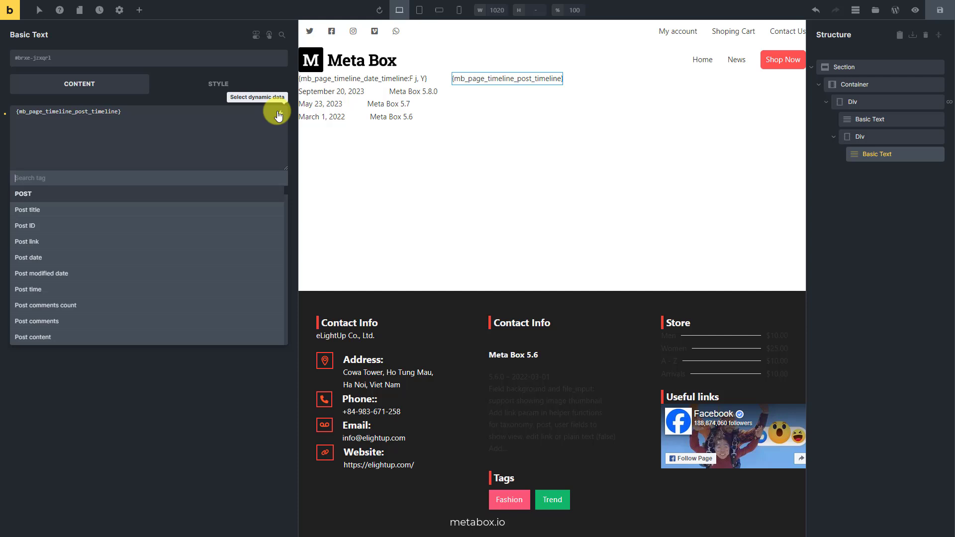
type("php")
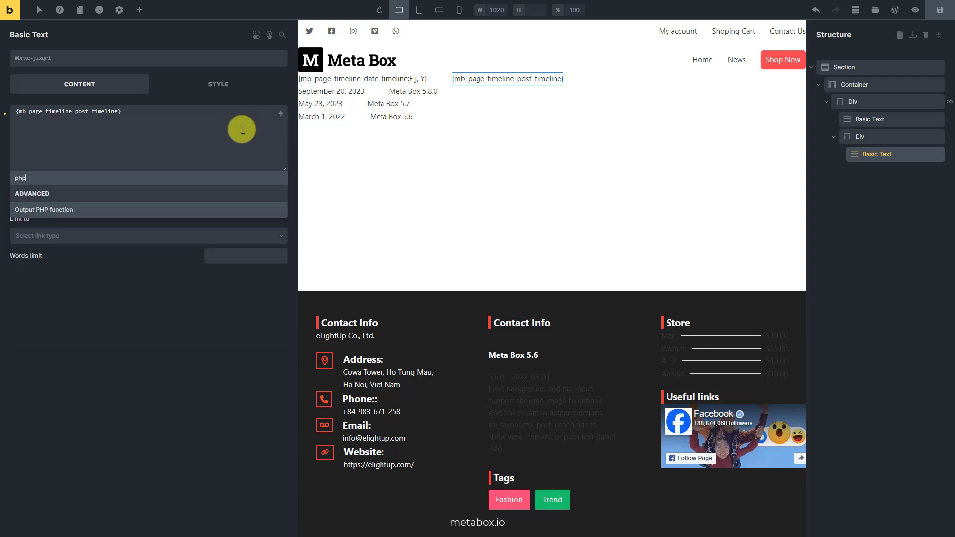
left_click(69, 211)
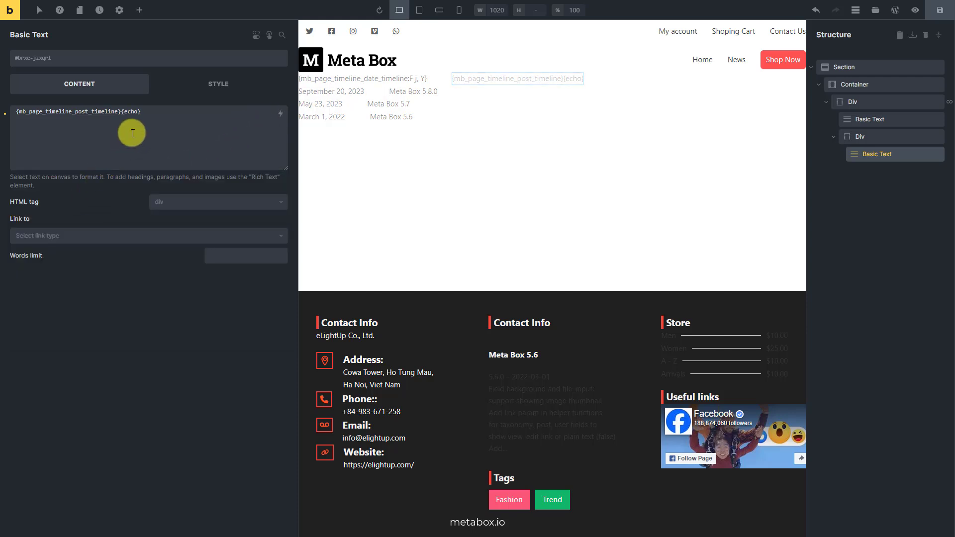
double_click(137, 112)
type("echo:get_post_field('post_content',)")
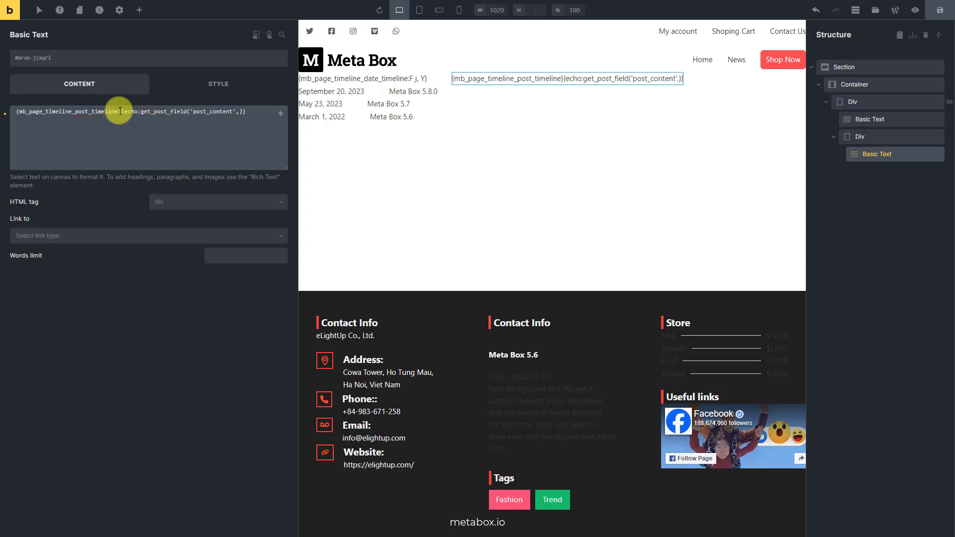
Move the mb_page_timeline_post_timeline tag into the get_post_field function as its second argument and add :value to it
left_click_drag(123, 111, 10, 111)
key("ctrl+c")
key("BackSpace")
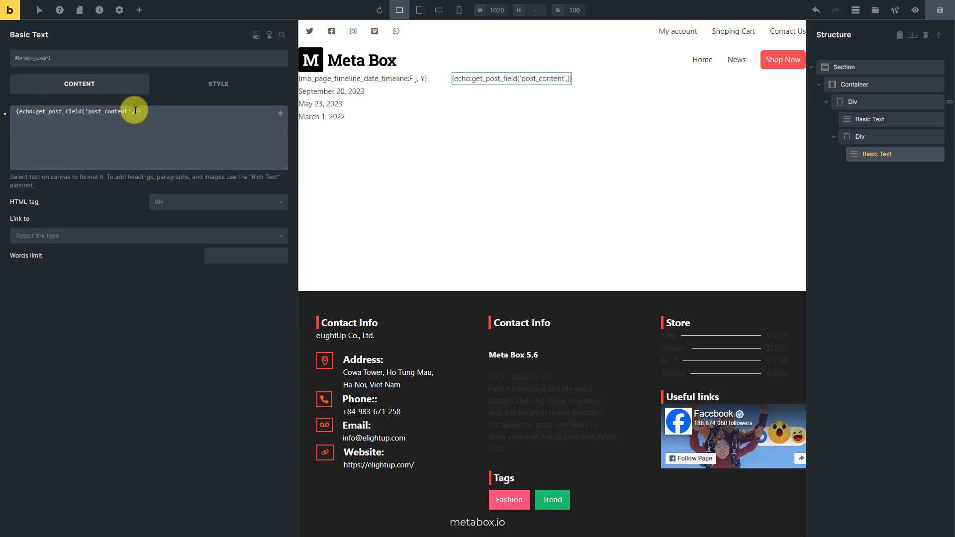
key("ctrl+v")
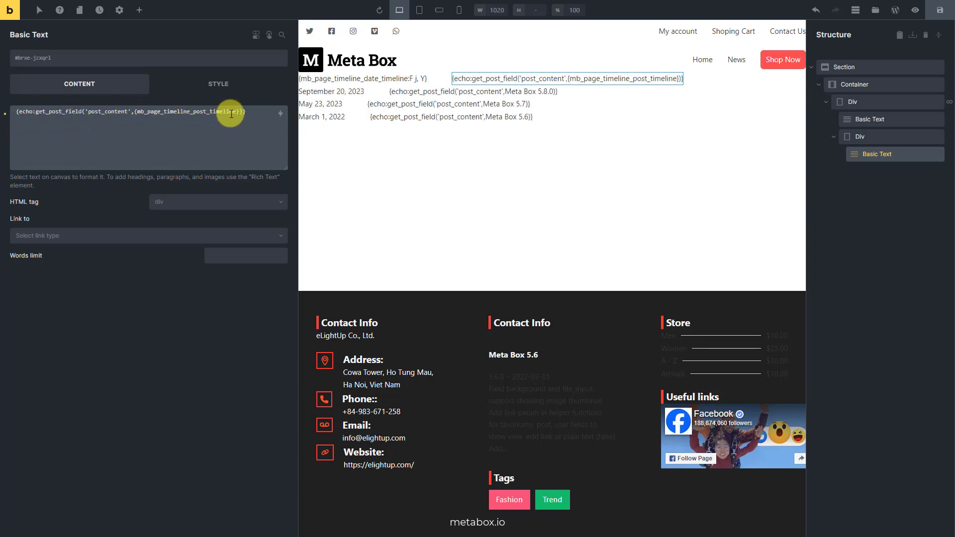
left_click(238, 111)
type(":value")
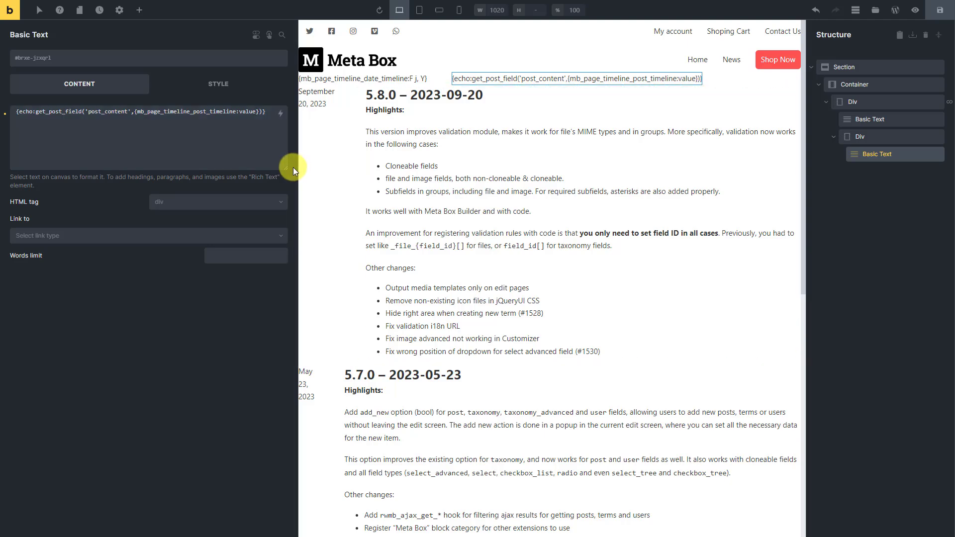
left_click_drag(294, 167, 37, 176)
left_click(54, 150)
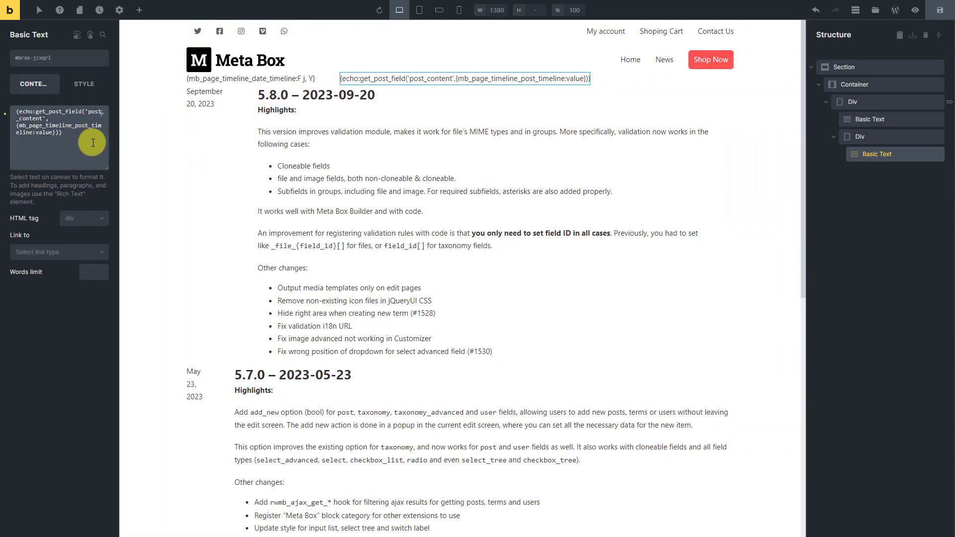
Save the page and preview the timeline entries with their dates and post content
left_click(940, 10)
left_click(915, 9)
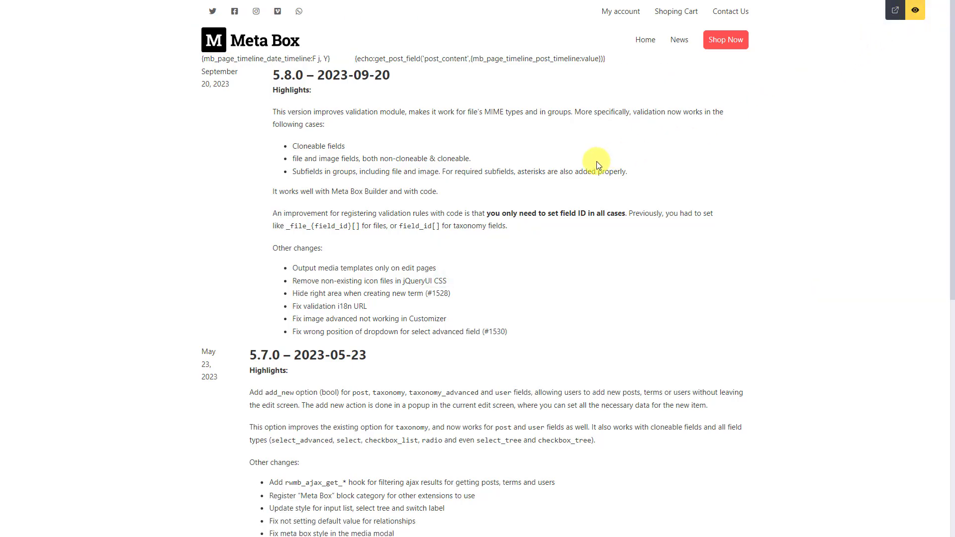
scroll(596, 161, "down", 6)
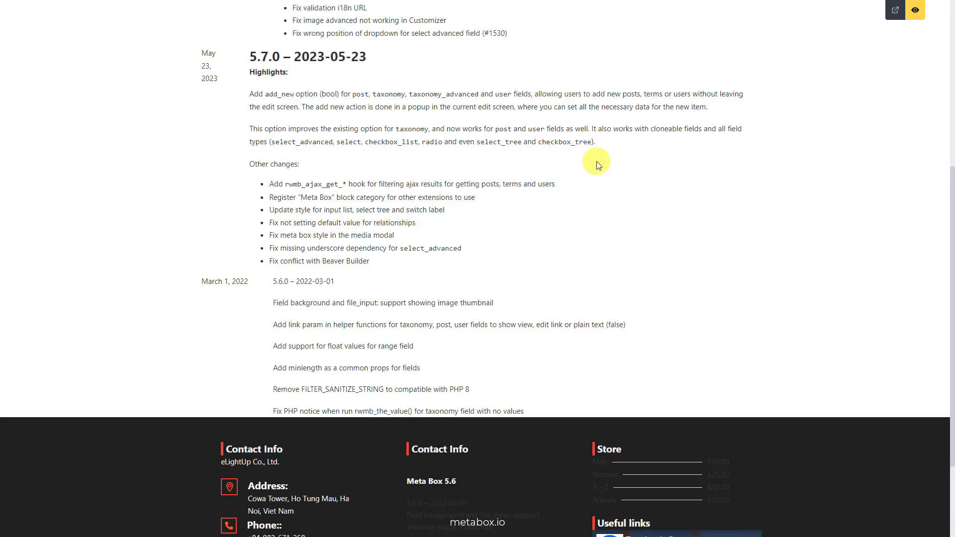
scroll(596, 162, "up", 6)
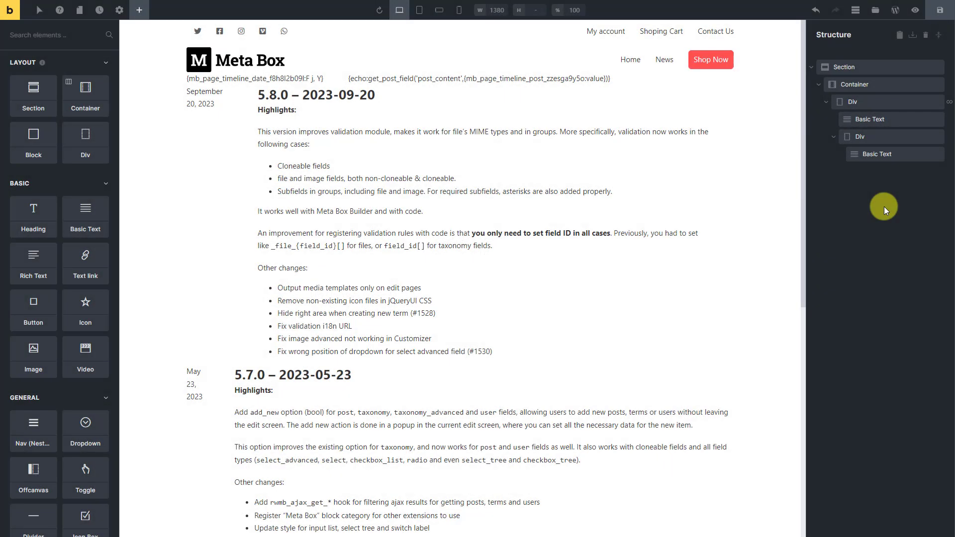
Add a new div after the post content text inside the inner div
left_click(871, 155)
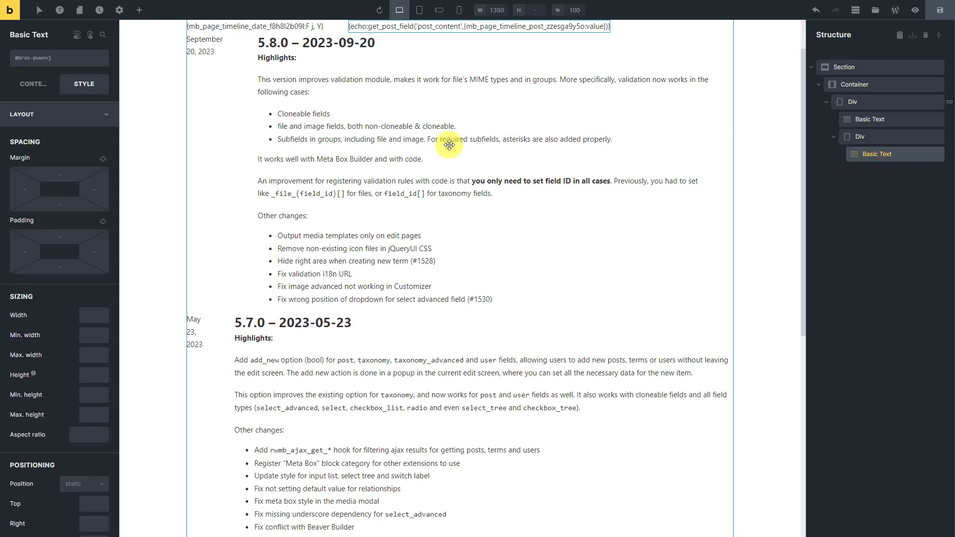
left_click(138, 11)
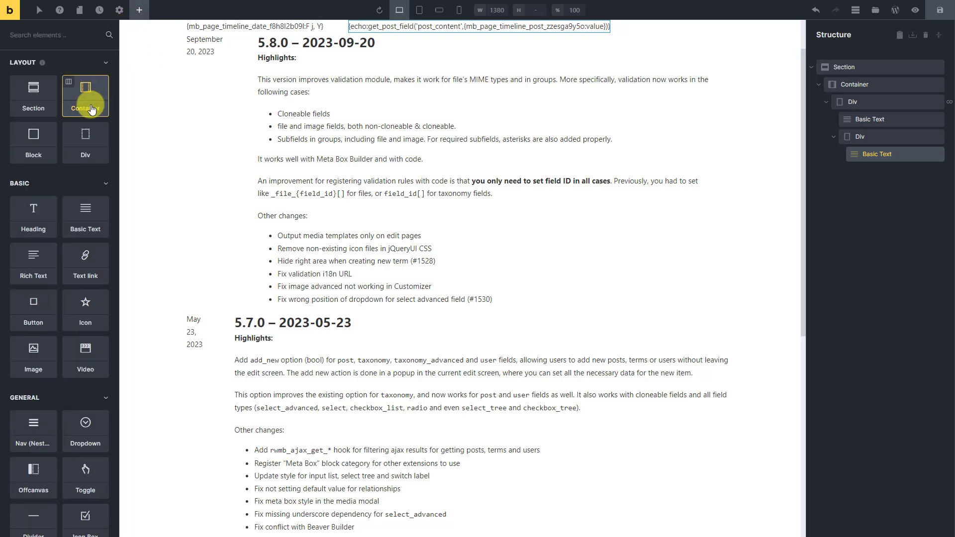
left_click(77, 146)
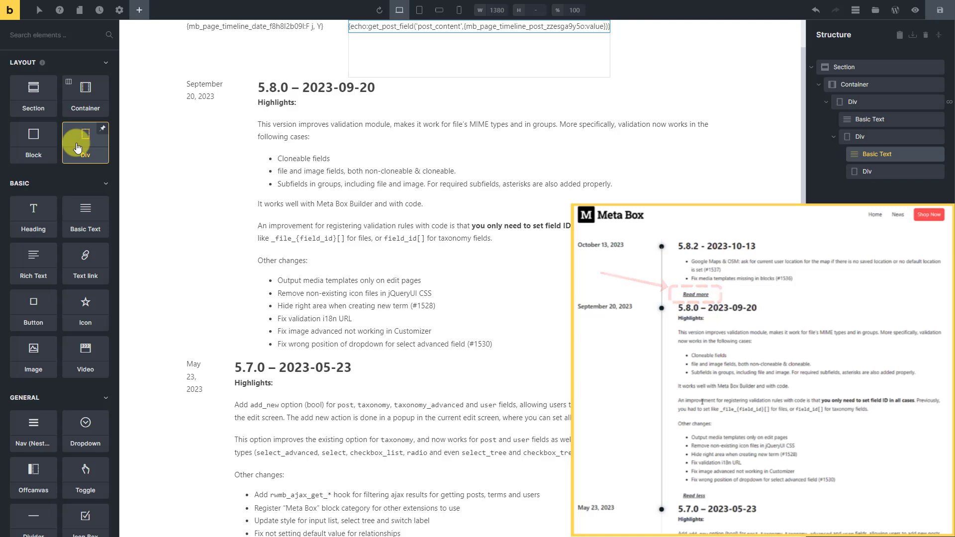
Add a Button element below the empty div inside the inner div
left_click(37, 35)
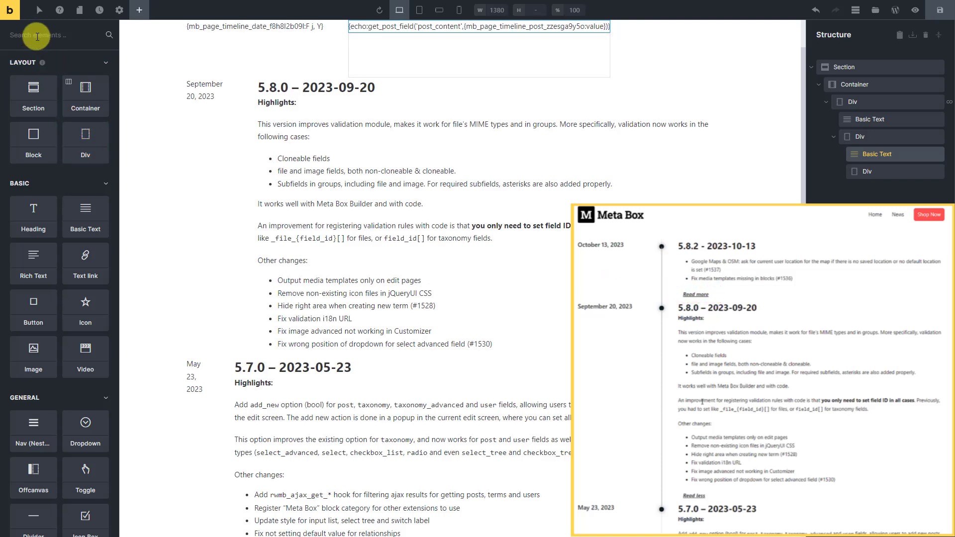
type("but")
left_click(49, 67)
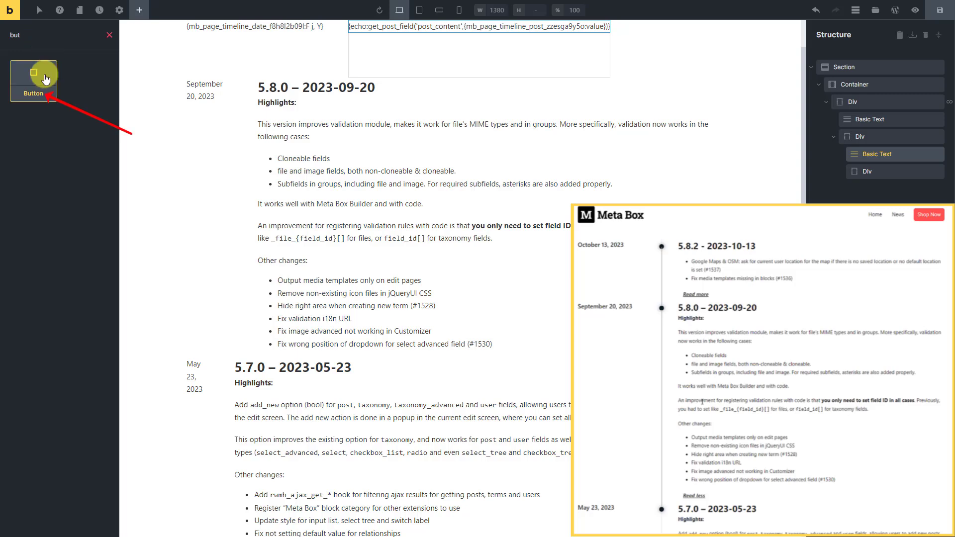
left_click_drag(647, 167, 853, 176)
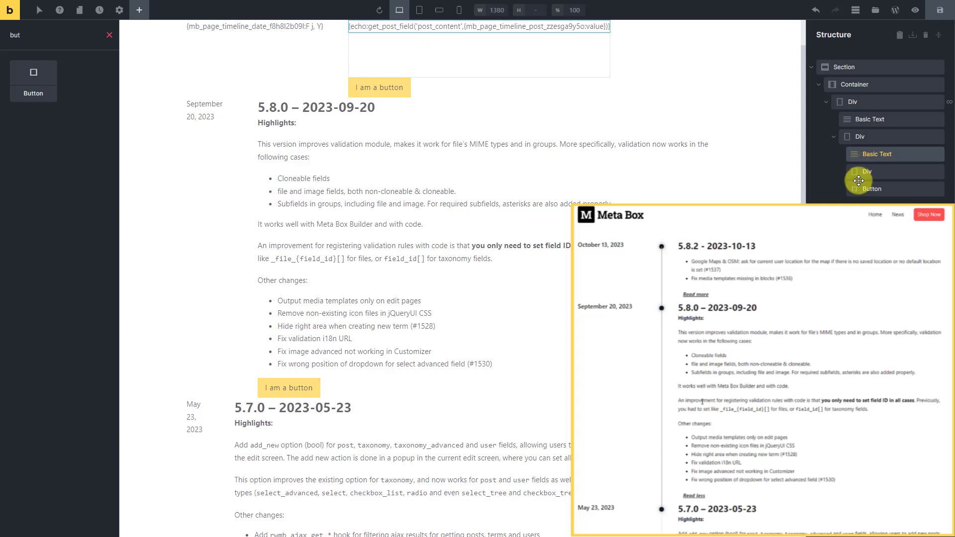
Clear the new button's Primary style and change its text to Read more
left_click(34, 84)
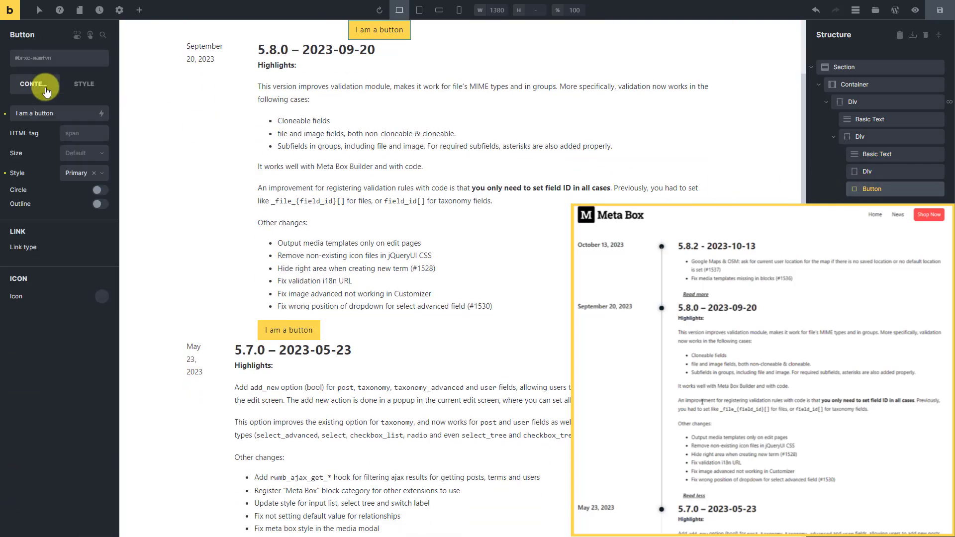
triple_click(39, 120)
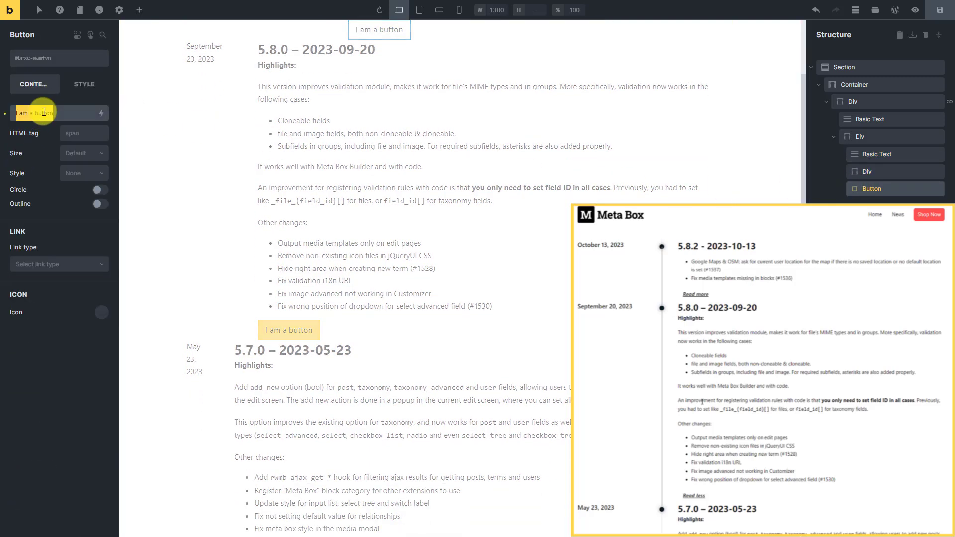
type("Read more")
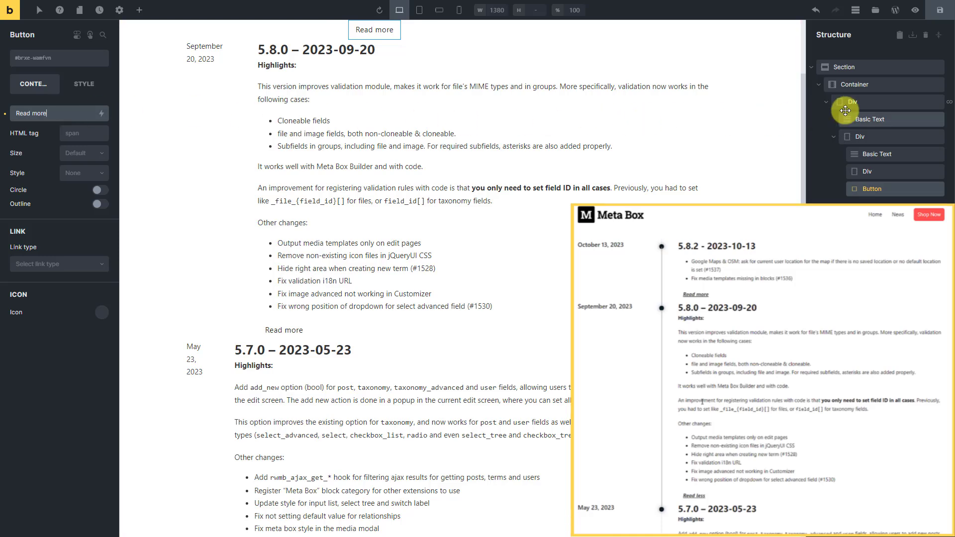
Set the date Basic Text's width to 200px and its flex shrink to 0
left_click(848, 102)
left_click(863, 119)
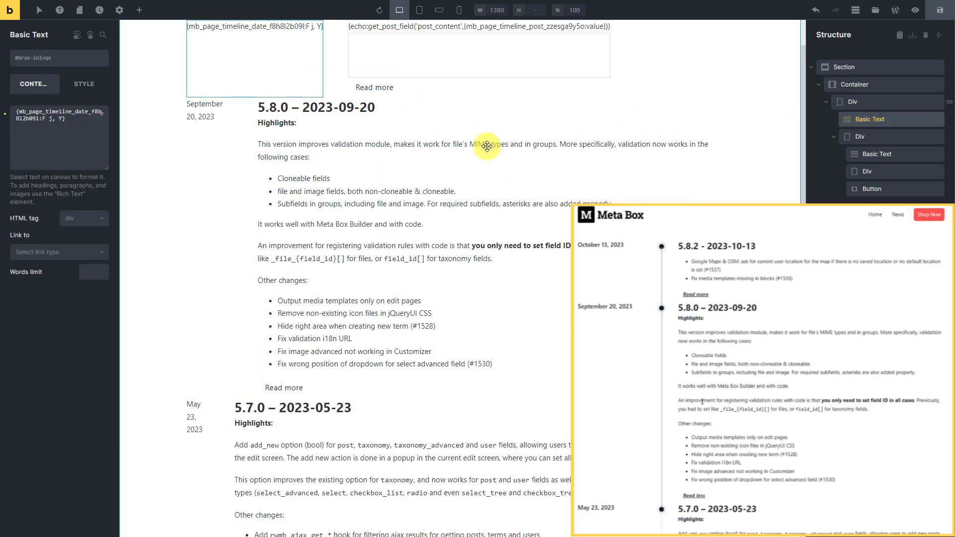
left_click(84, 84)
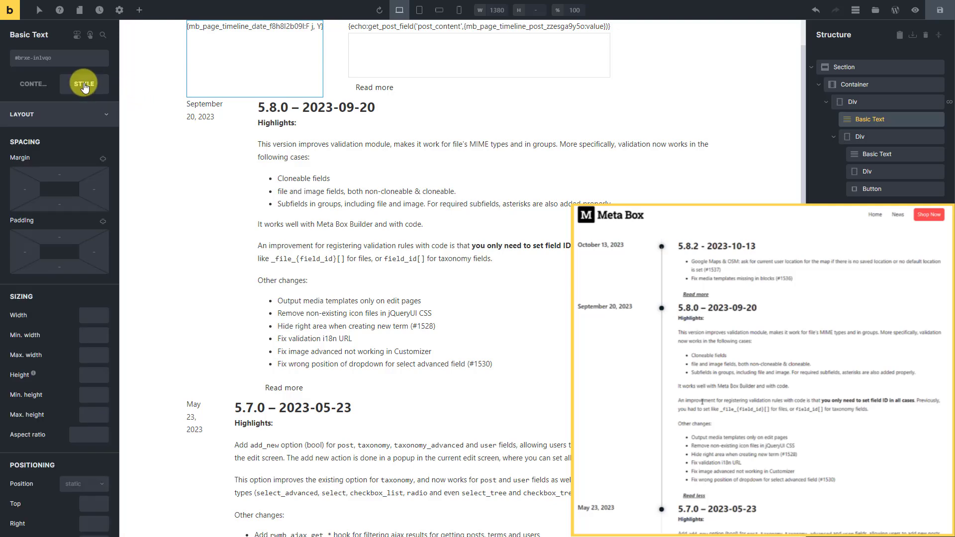
left_click(88, 307)
type("200")
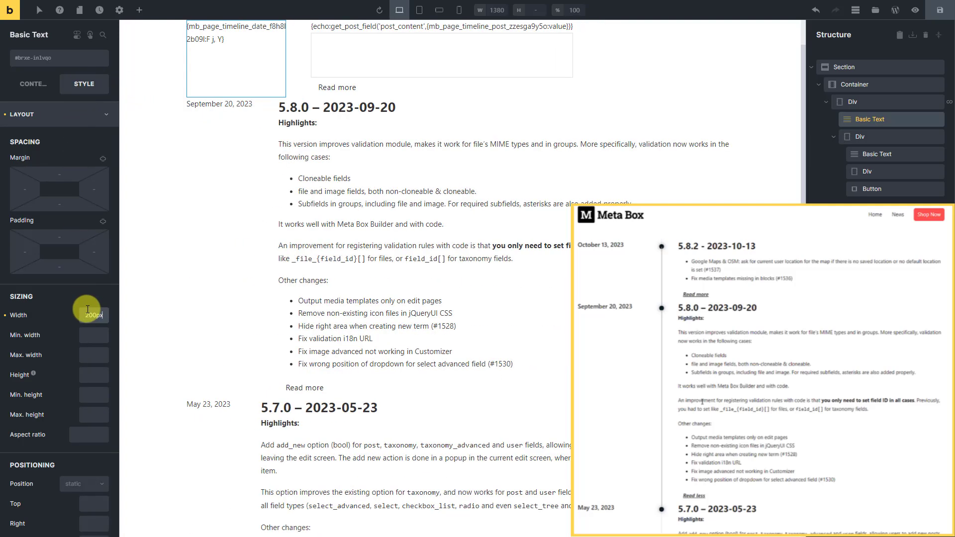
scroll(87, 310, "down", 5)
scroll(87, 309, "down", 6)
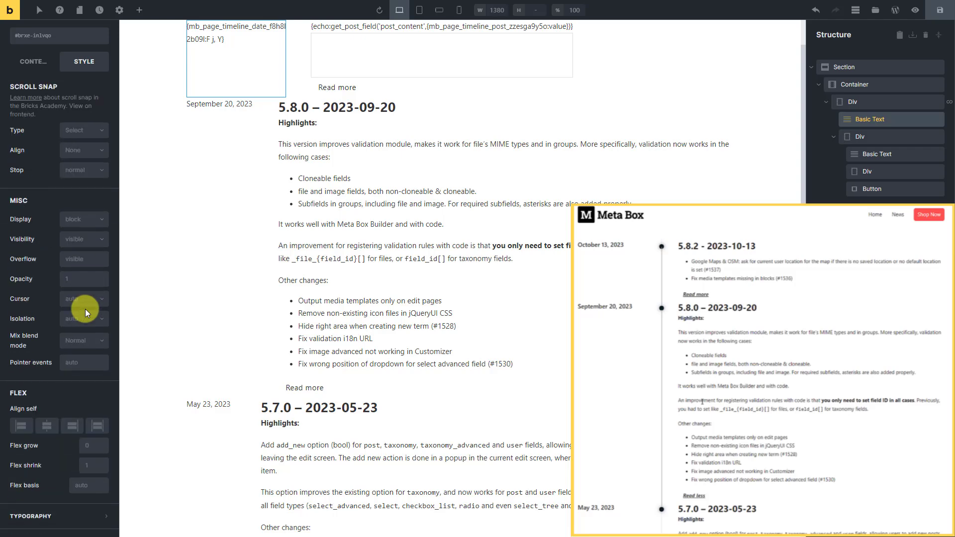
left_click(91, 470)
type("0")
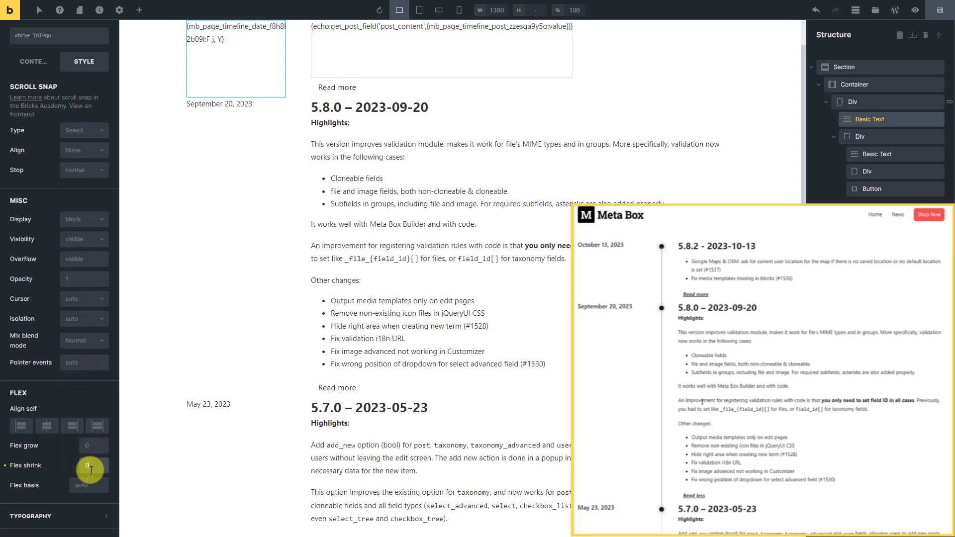
Set the date text's font size to 18px and its font weight to 600
scroll(82, 388, "up", 11)
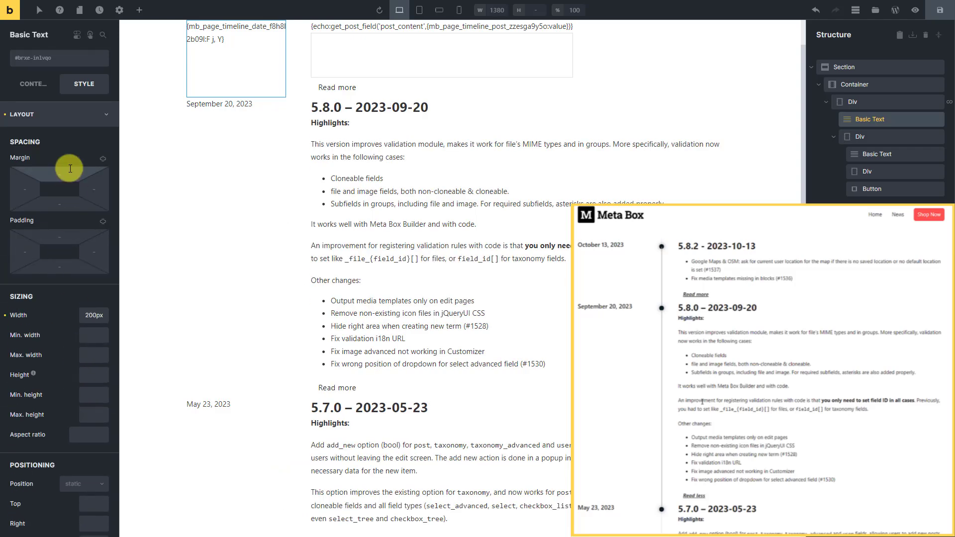
left_click(67, 114)
left_click(65, 140)
left_click(88, 184)
type("1")
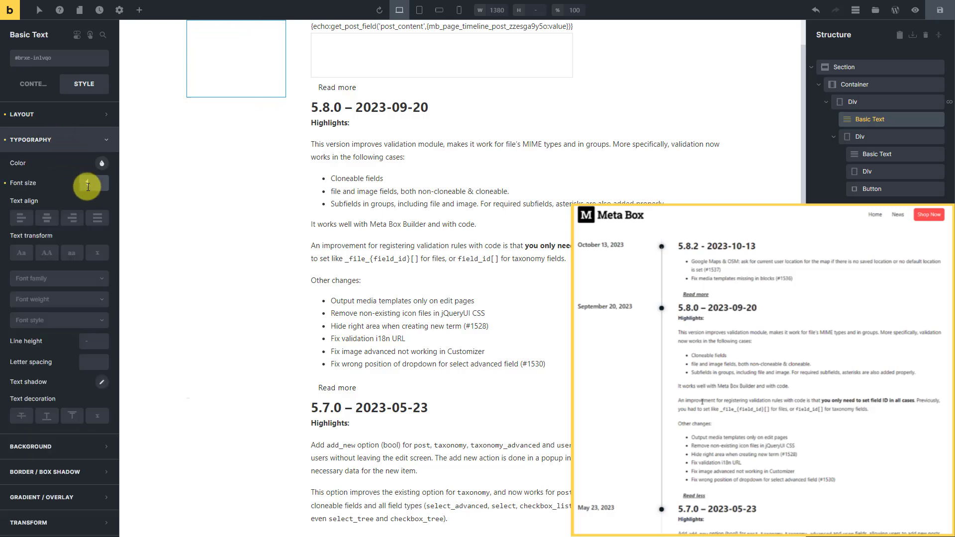
type("8px")
left_click(45, 301)
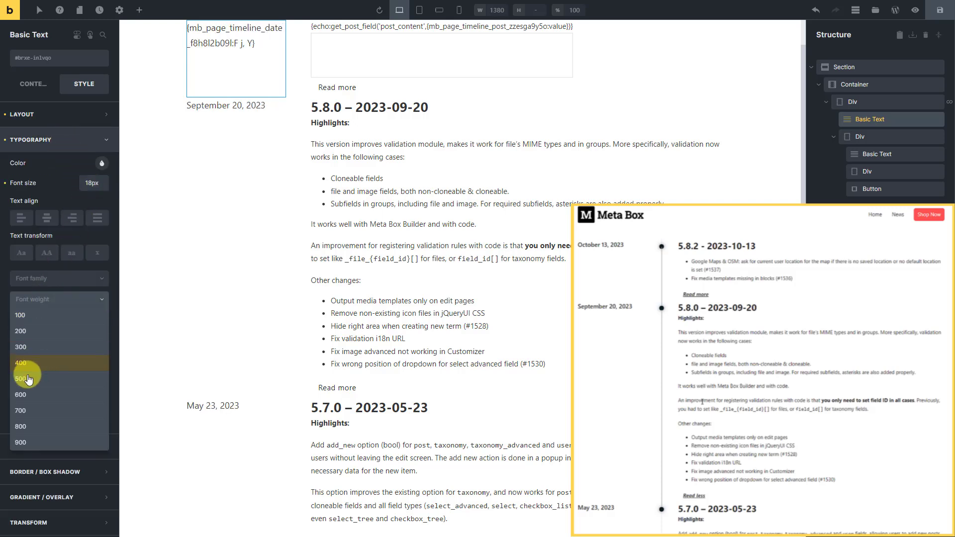
left_click(31, 396)
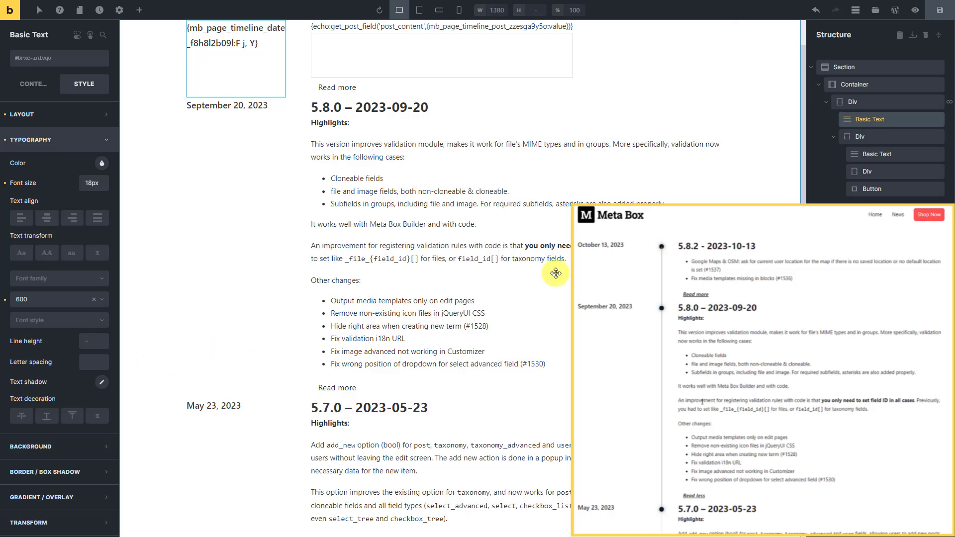
Give the inner div that holds the post content a solid left border of width 1
left_click(867, 140)
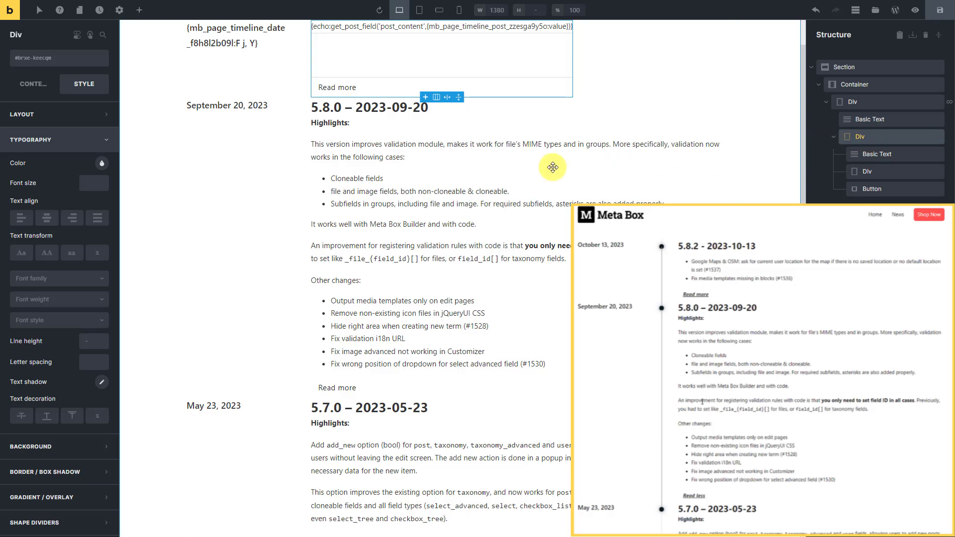
left_click(77, 144)
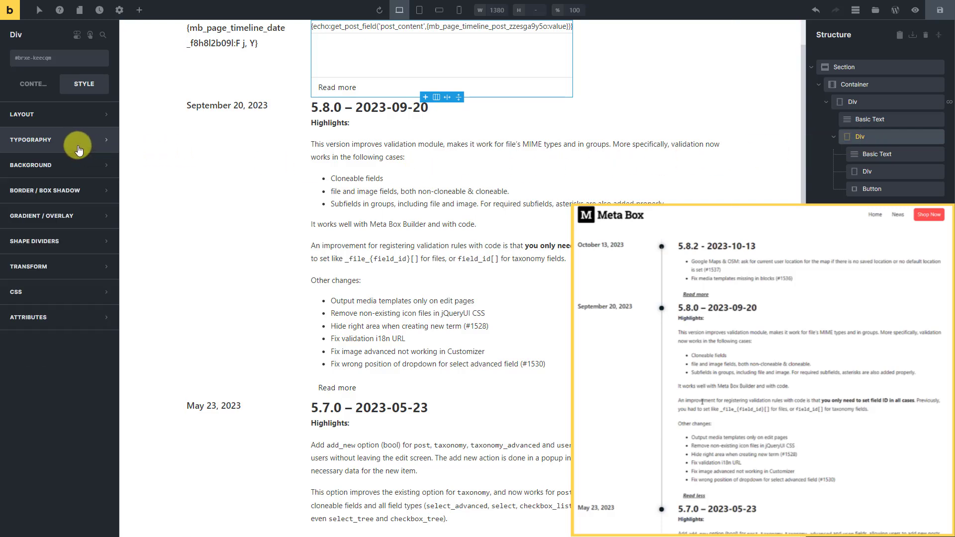
left_click(85, 191)
left_click(101, 214)
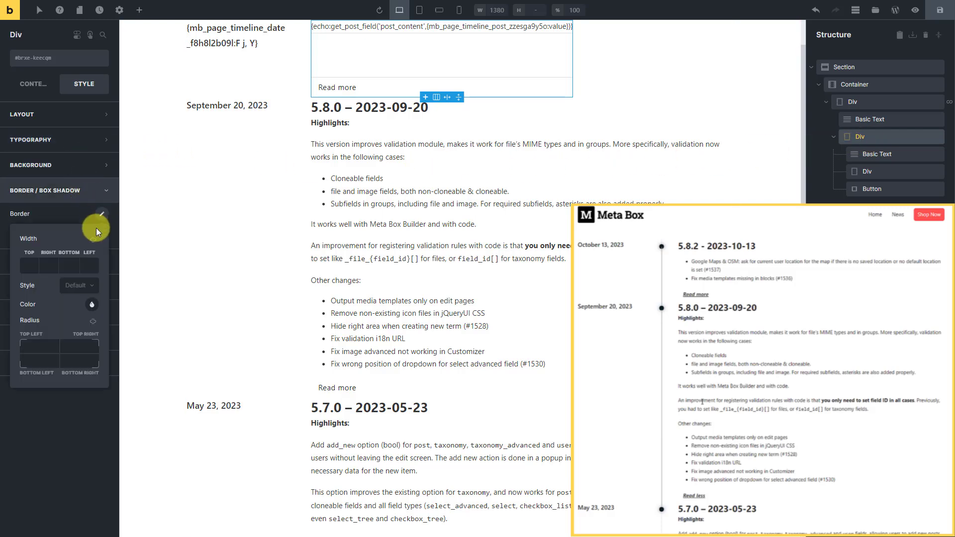
left_click(79, 287)
left_click(74, 331)
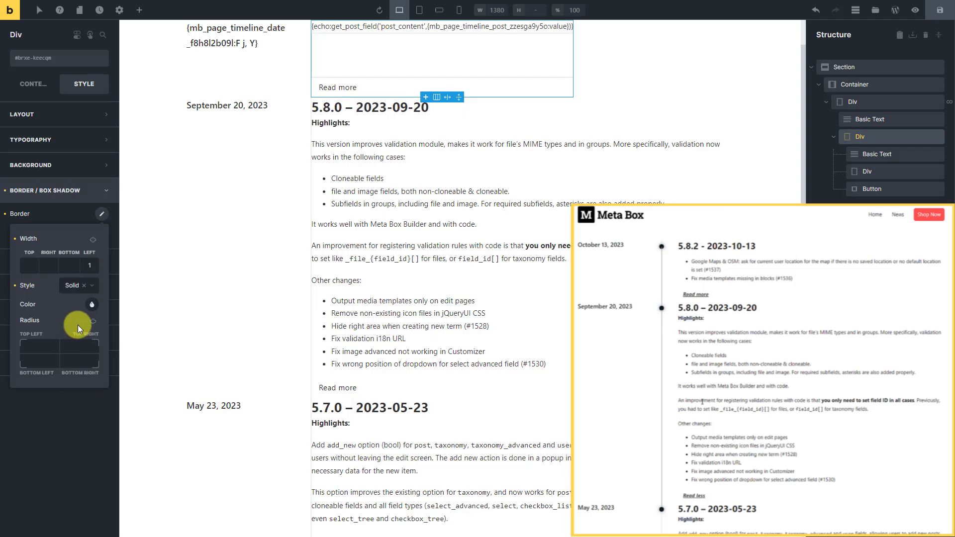
Set the inner div's left padding to 50px
left_click(63, 115)
left_click(25, 252)
type("50")
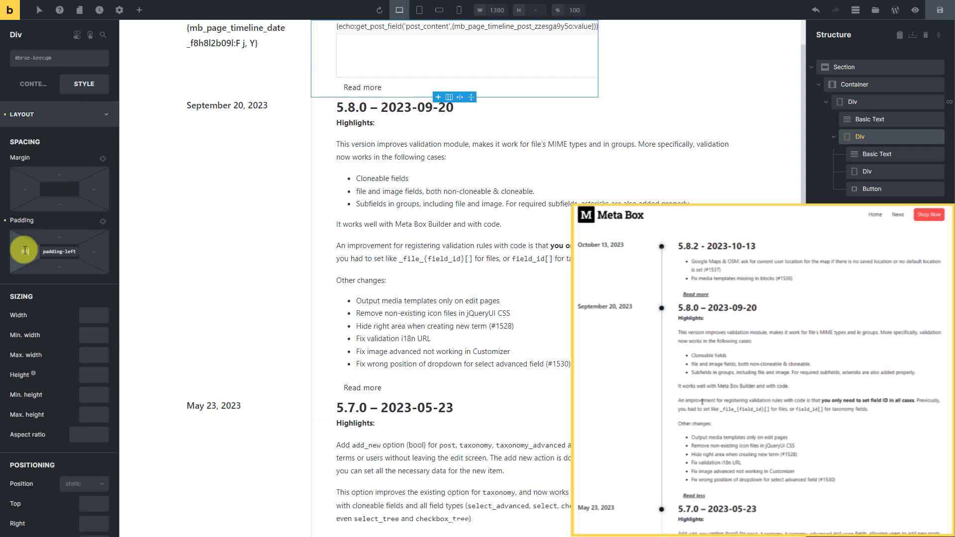
Limit the post content Basic Text to a max height of 280px with overflow set to hidden
left_click(869, 156)
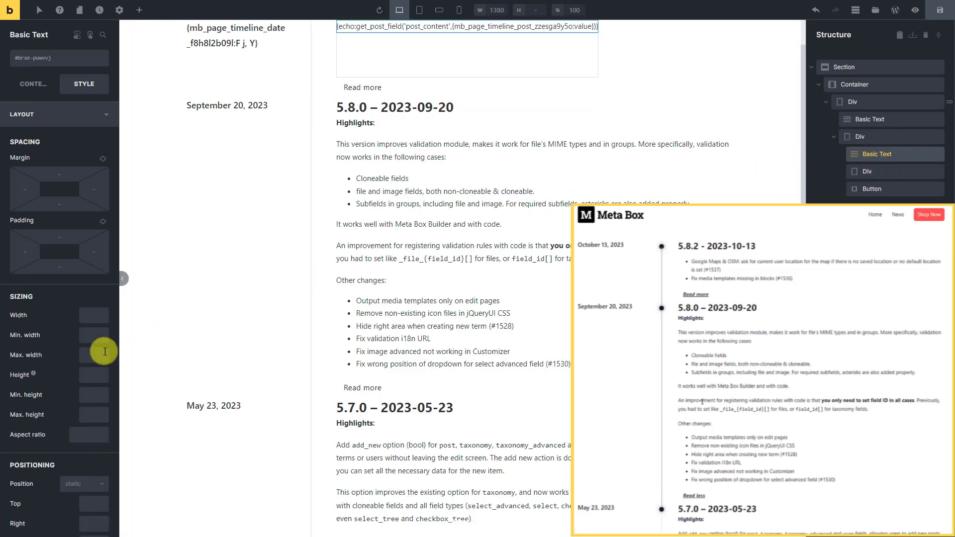
left_click(88, 415)
type("280px")
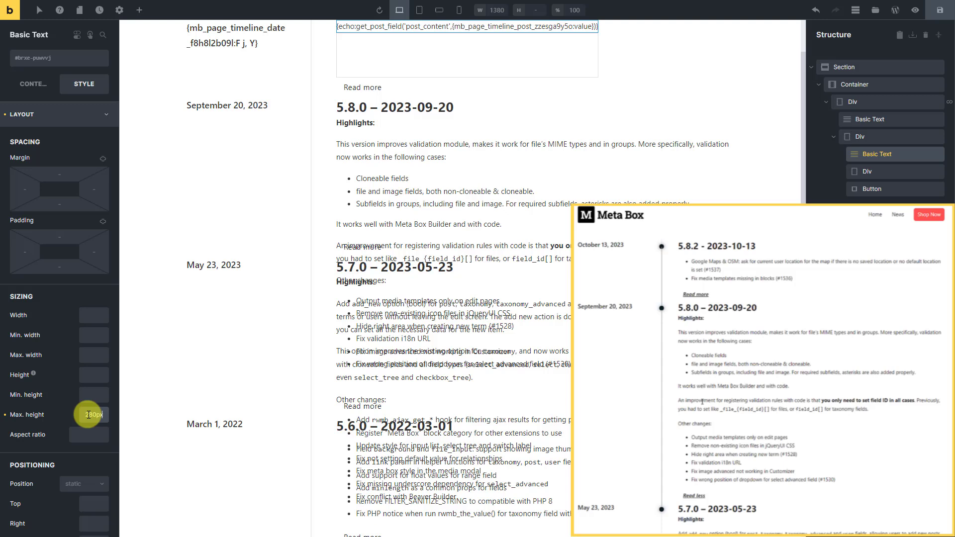
scroll(89, 415, "down", 1)
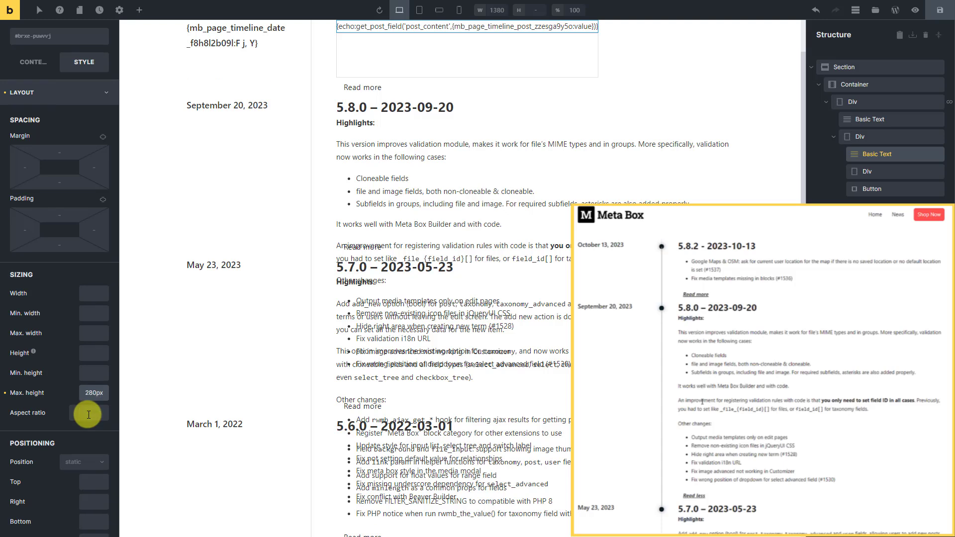
scroll(88, 414, "down", 20)
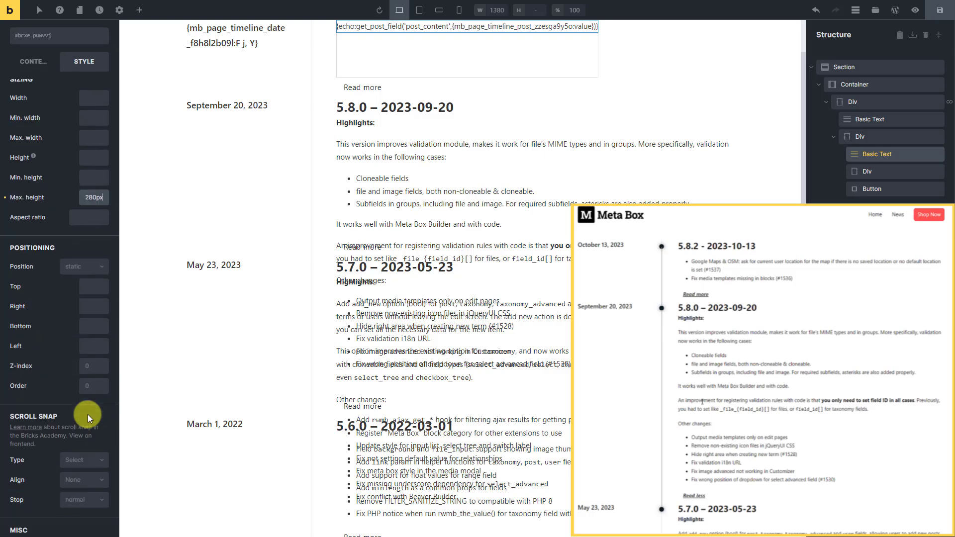
left_click(76, 207)
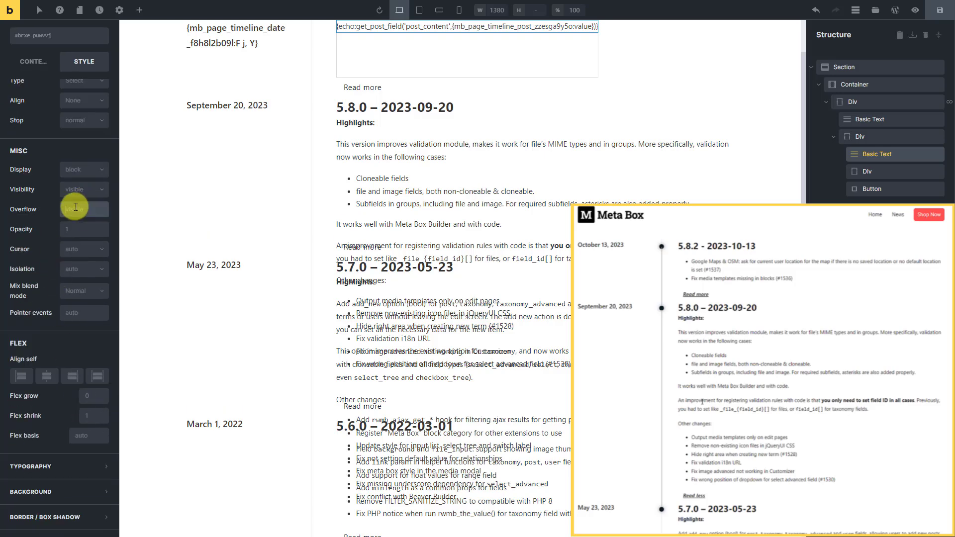
type("hidden")
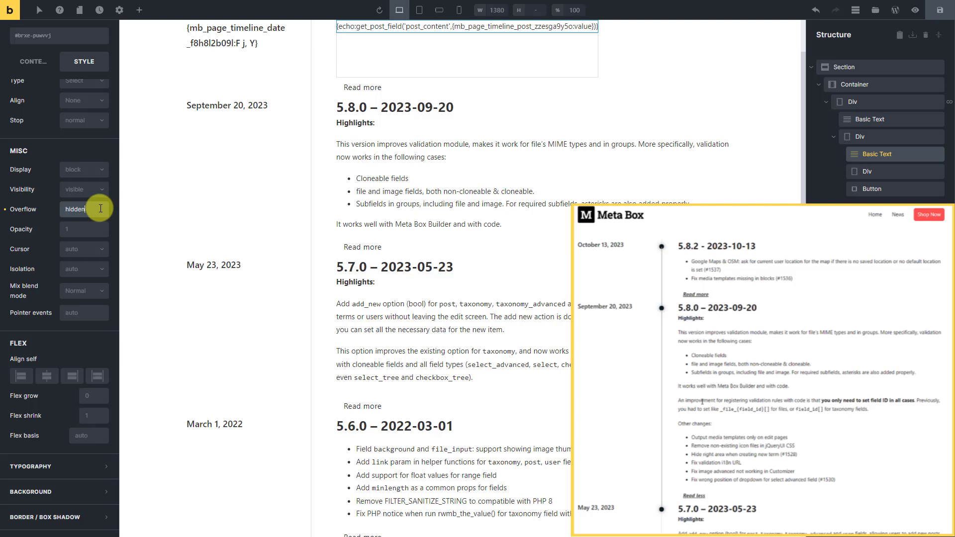
Set the position of the inner div that holds the post content to relative
left_click(862, 137)
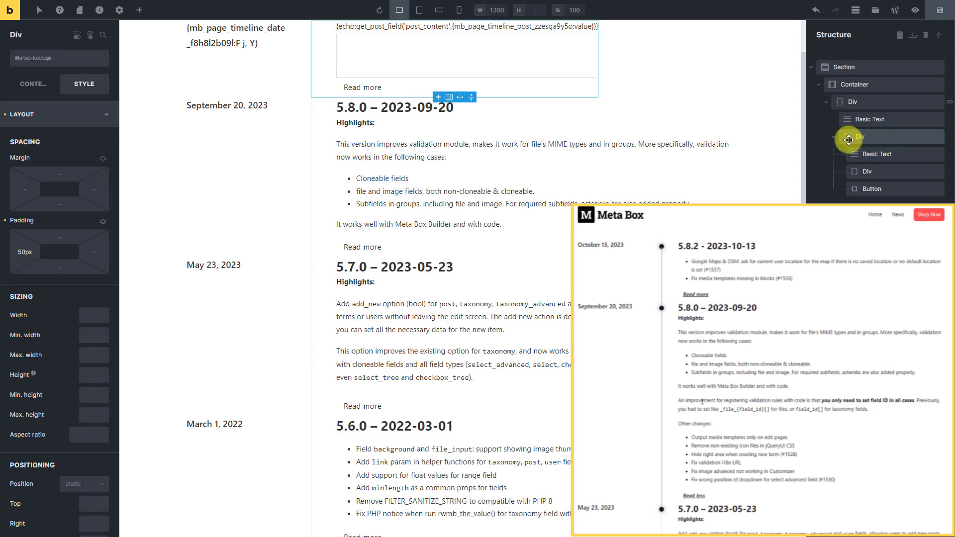
left_click(76, 483)
scroll(76, 483, "down", 2)
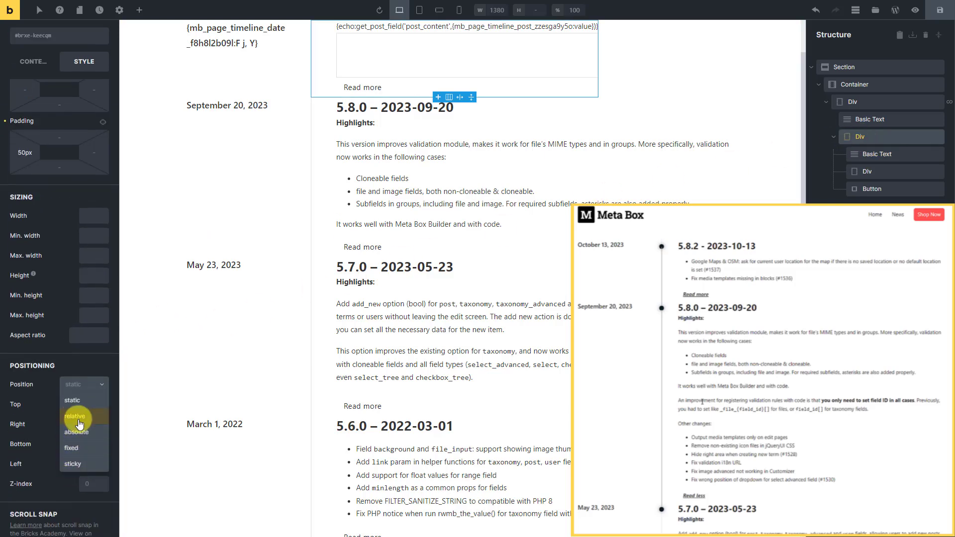
left_click(76, 417)
Size the empty nested div to 14px wide and 14px high, with its position set to absolute
left_click(857, 173)
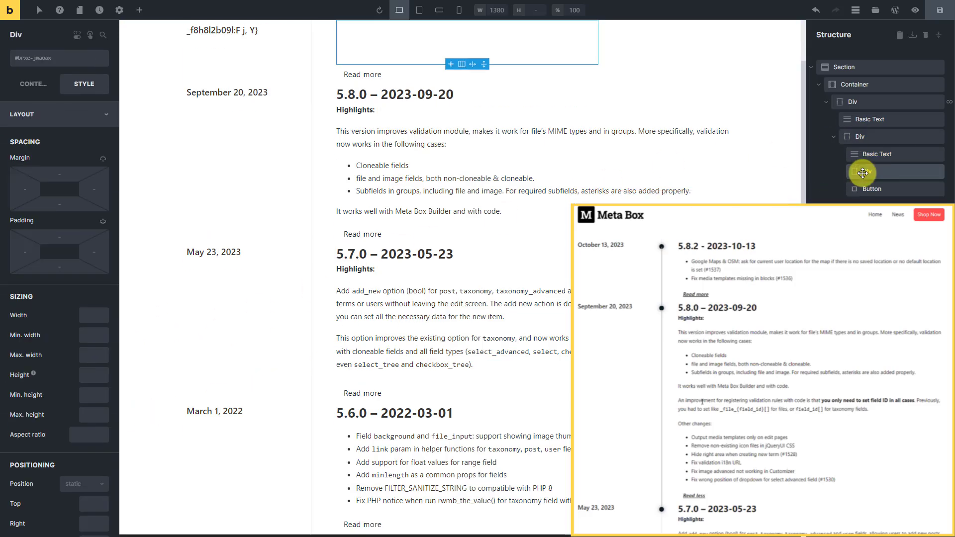
left_click(93, 318)
type("14")
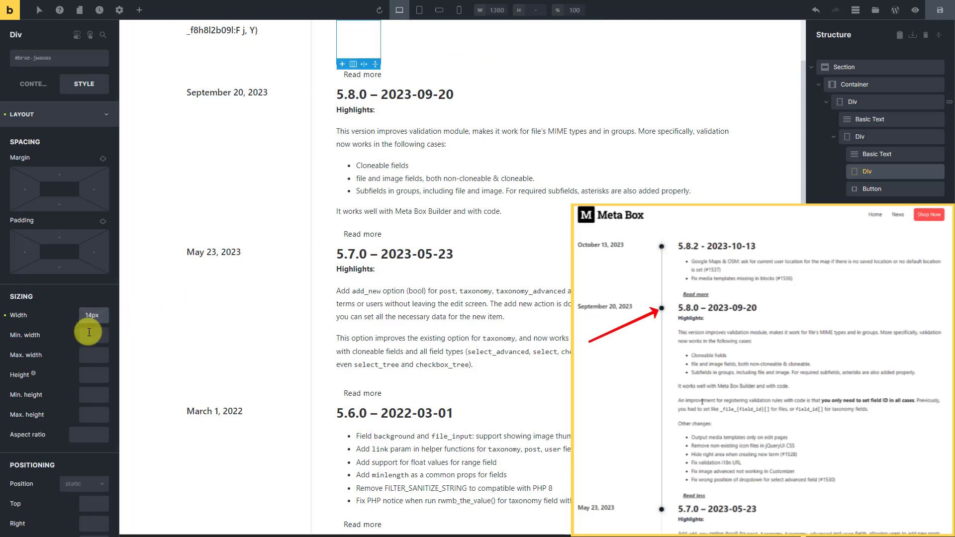
left_click(89, 374)
type("14")
scroll(89, 375, "down", 3)
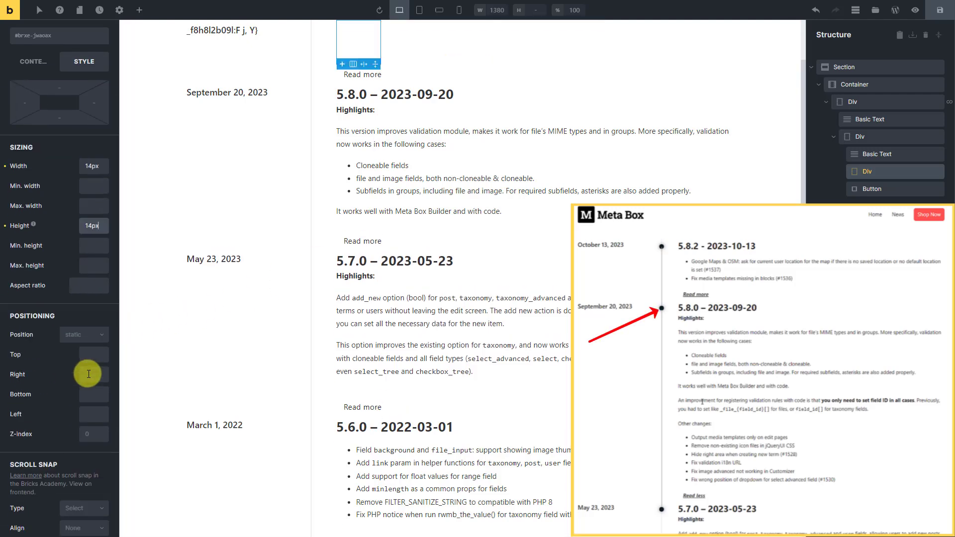
left_click(83, 334)
left_click(79, 381)
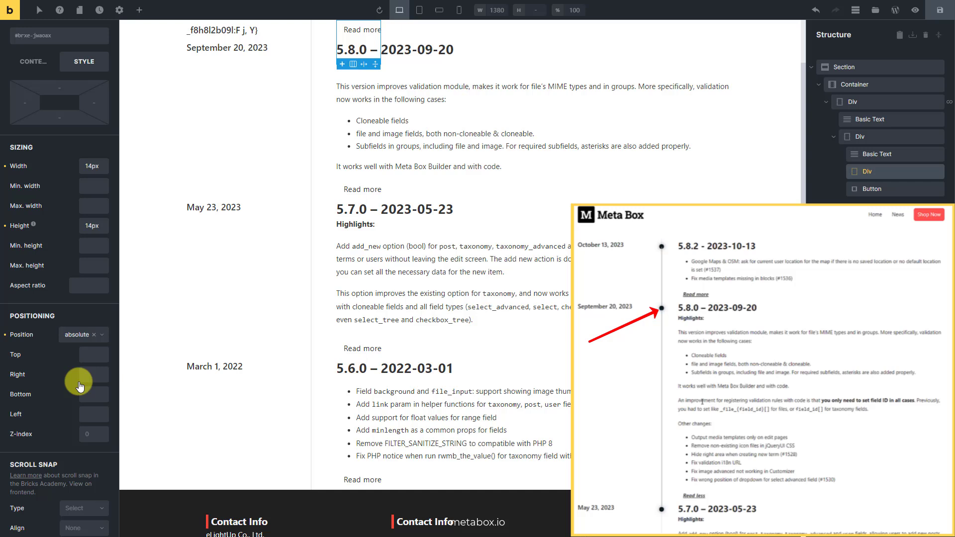
Fill the small 14px div with a near-black background color
scroll(78, 348, "up", 3)
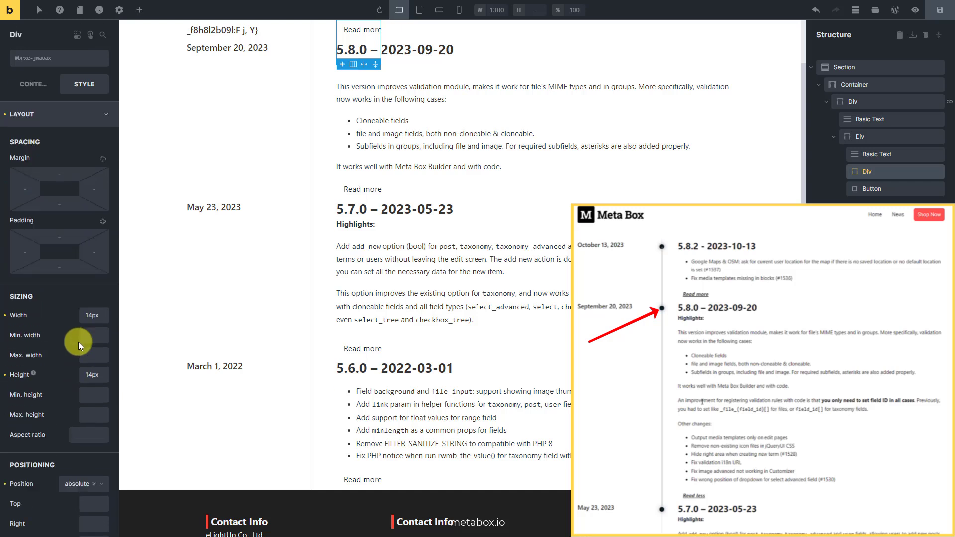
left_click(74, 114)
left_click(65, 167)
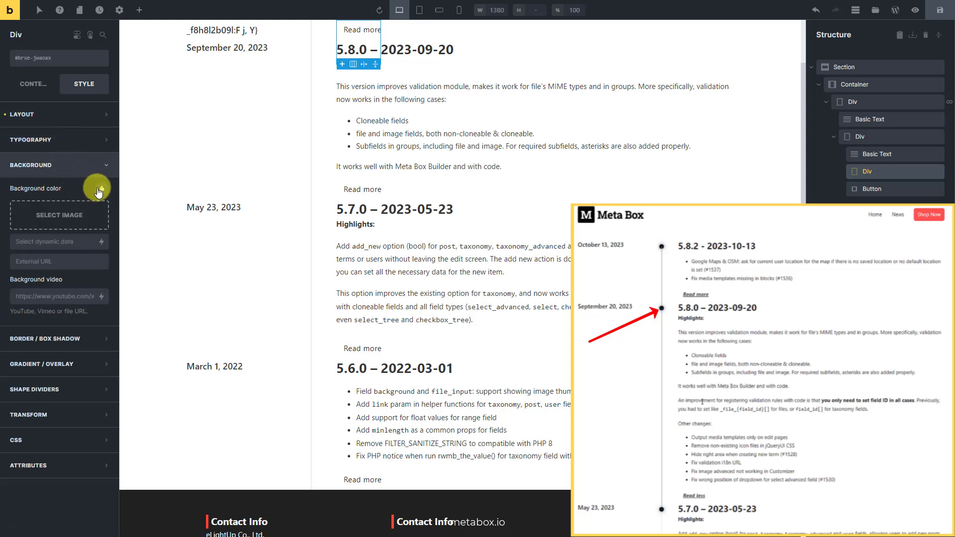
left_click(99, 192)
left_click(23, 208)
left_click(60, 172)
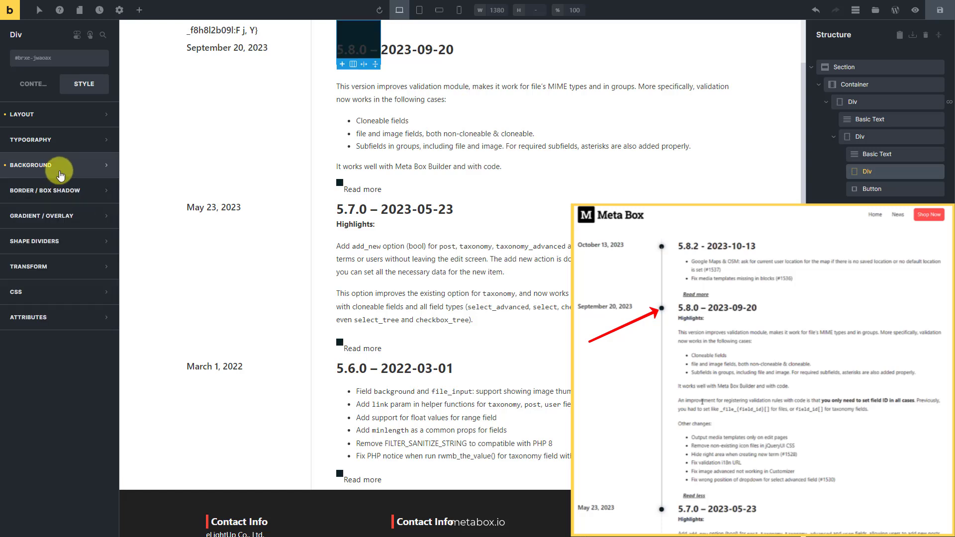
Round the small 14px div into a circle with a linked 50% border radius on all four corners
left_click(61, 191)
left_click(101, 215)
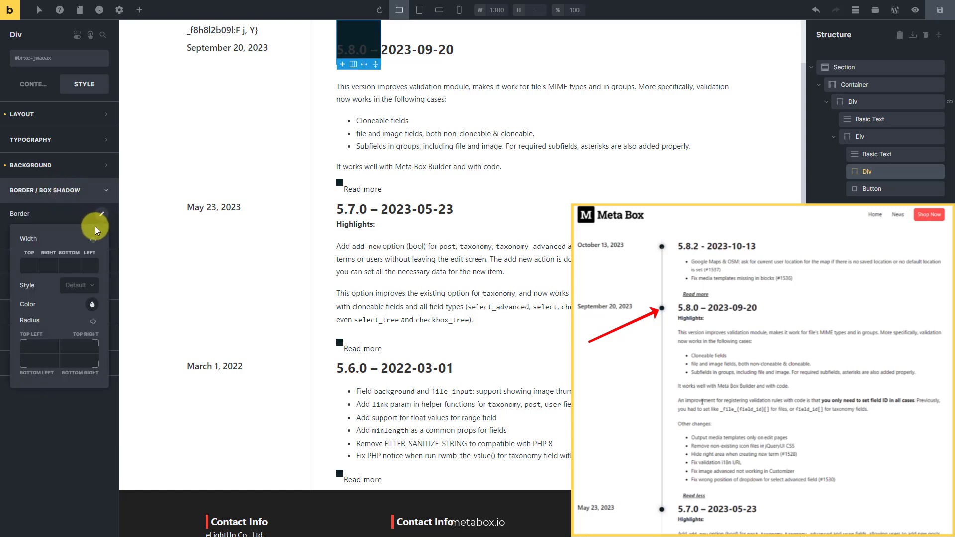
left_click(40, 346)
type("50")
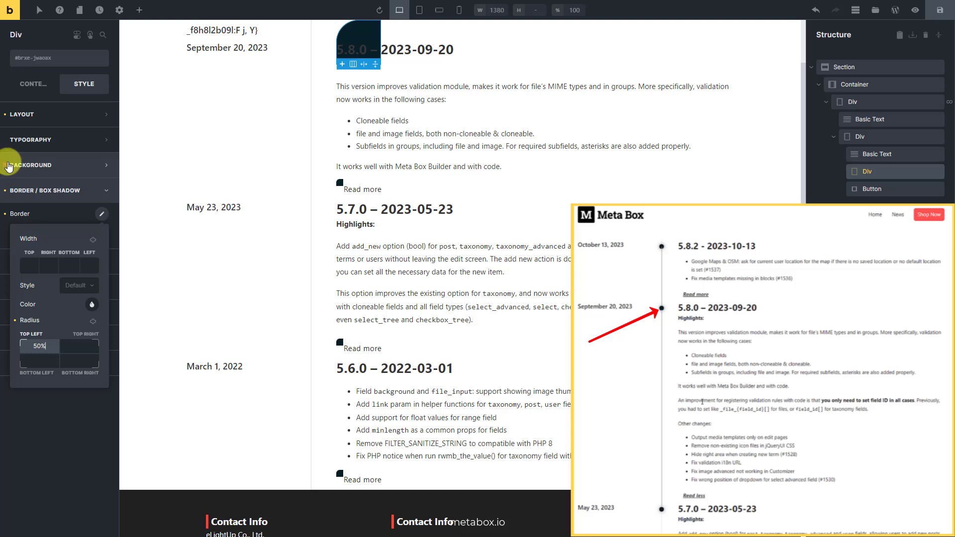
left_click(92, 320)
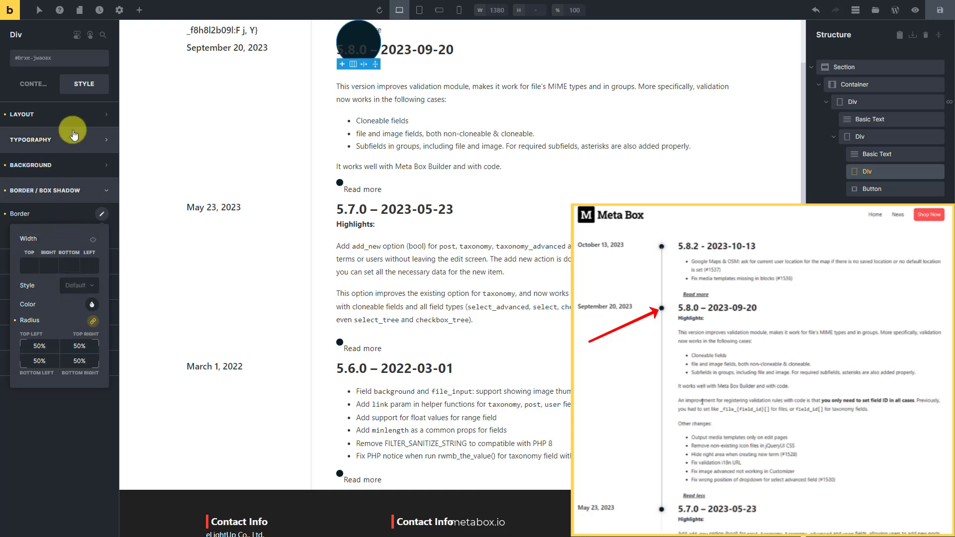
Set both the minimum width and the minimum height of the dot div to 14px
left_click(55, 114)
left_click(83, 337)
type("14")
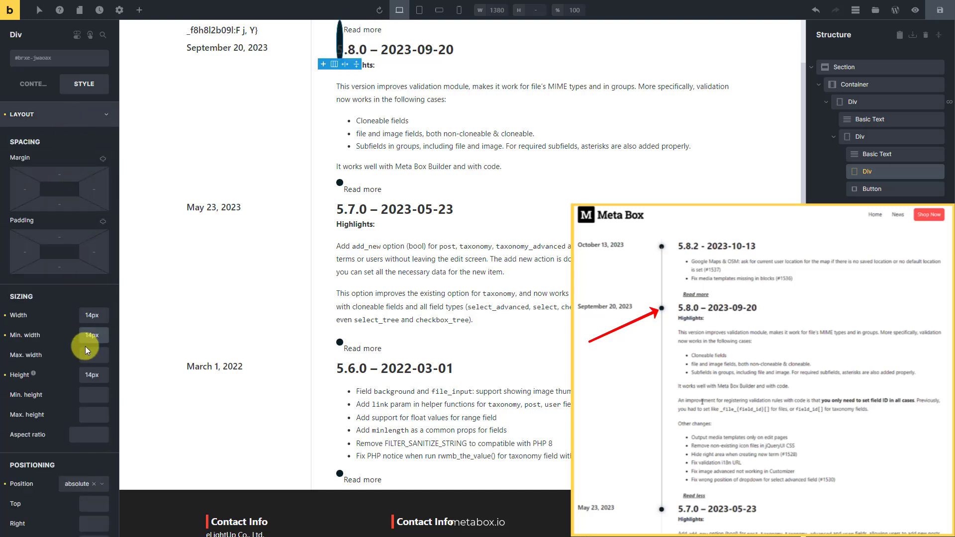
left_click(88, 395)
type("14")
Position the dot div on the vertical line beside the post title with left -7px and top 14px
scroll(82, 398, "down", 2)
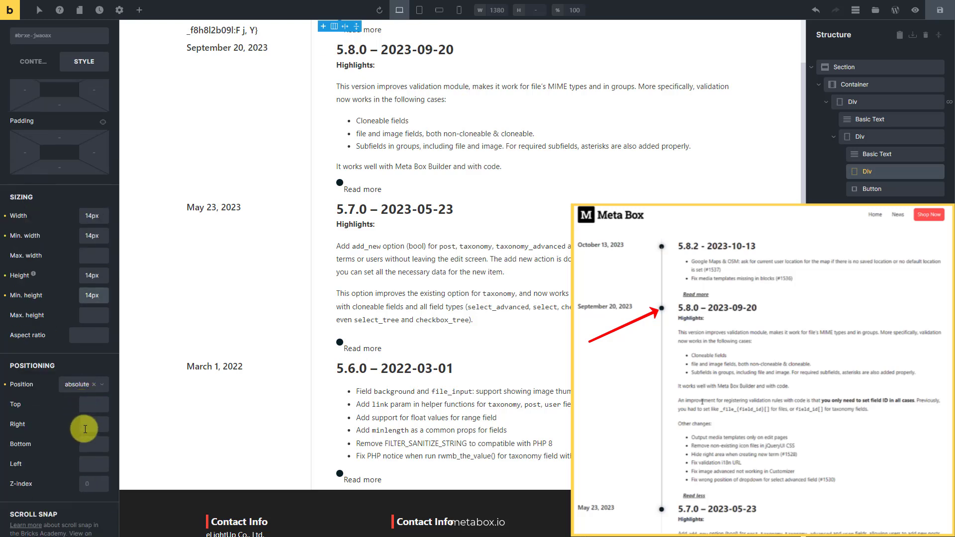
left_click(83, 463)
left_click(88, 404)
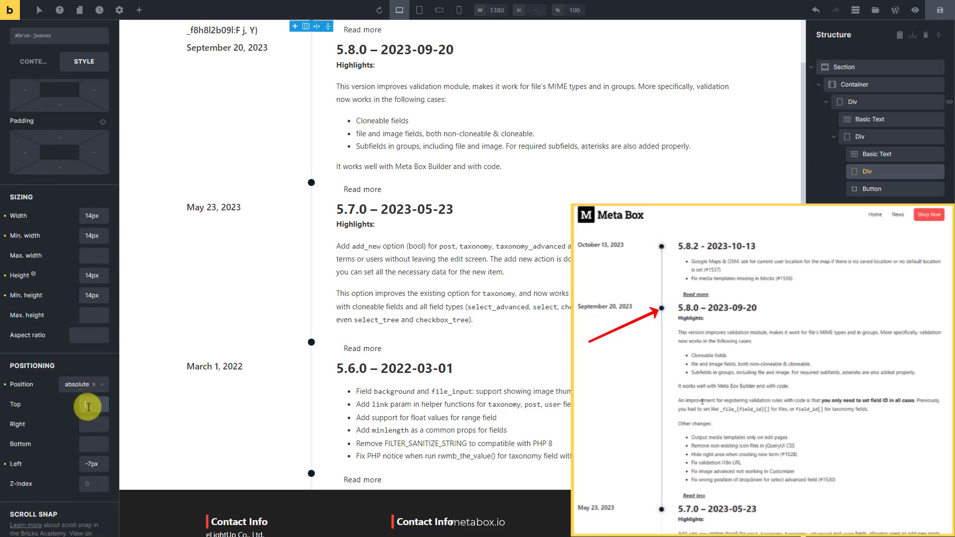
type("14")
scroll(80, 348, "up", 2)
left_click(74, 115)
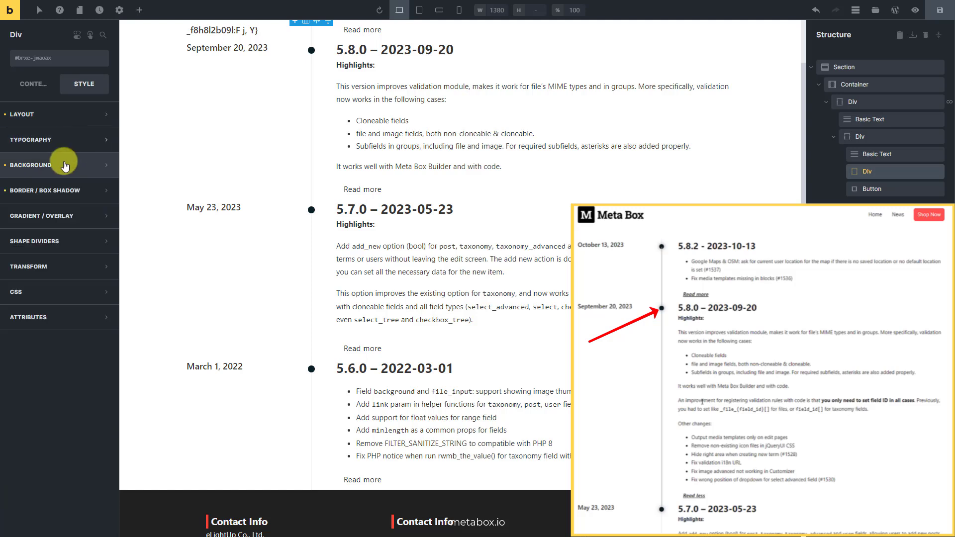
Give the dot div a box shadow with X 0, Y 0, blur 12 and a semi-transparent #072027 color
left_click(70, 190)
left_click(101, 232)
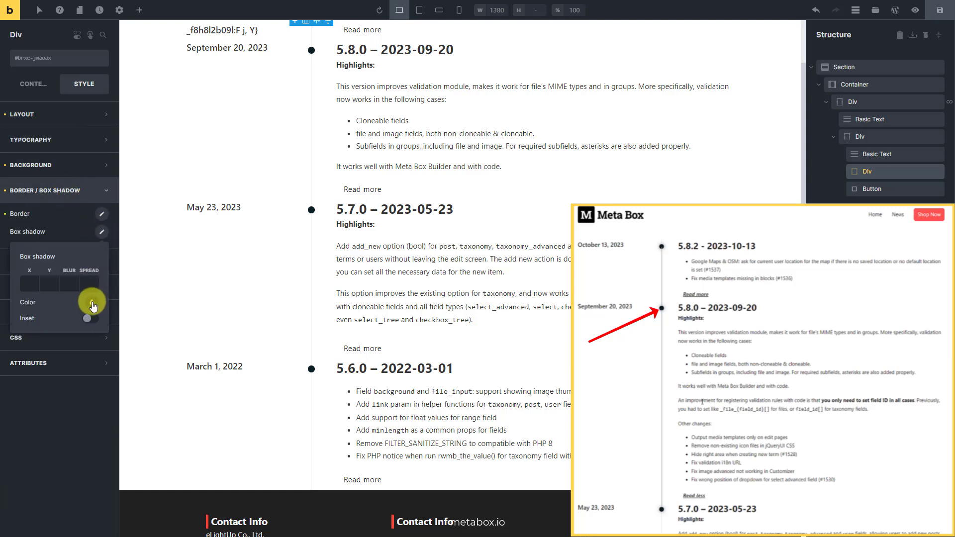
type("12")
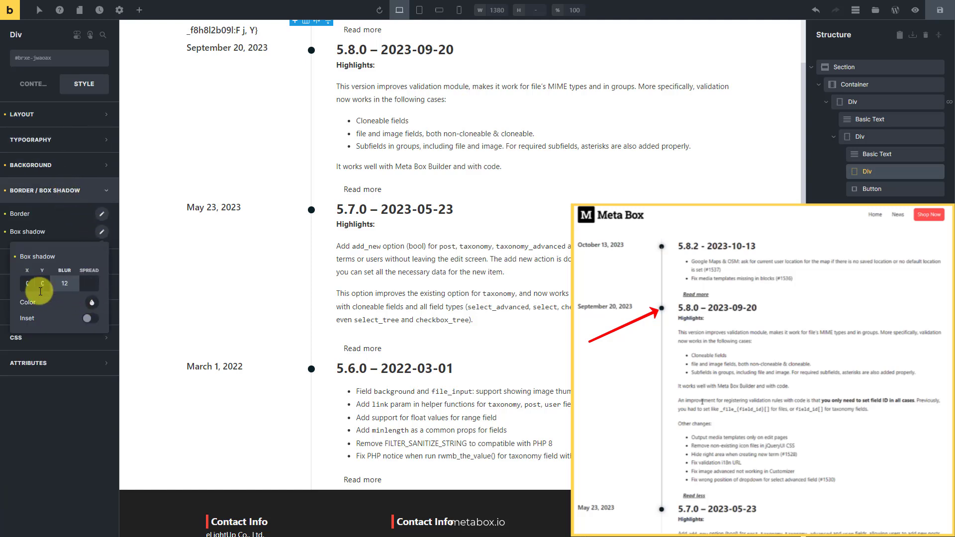
left_click(28, 302)
left_click(29, 323)
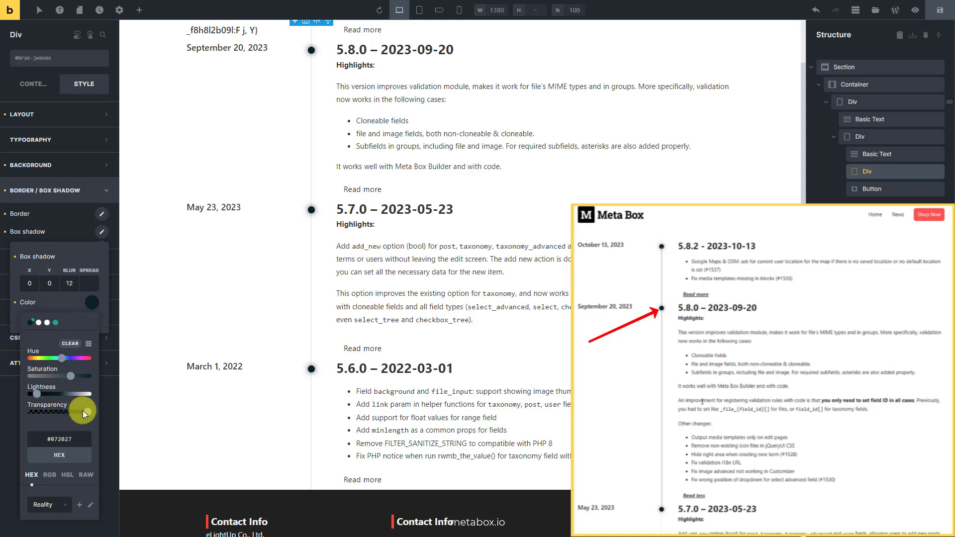
left_click_drag(85, 412, 68, 412)
left_click(62, 231)
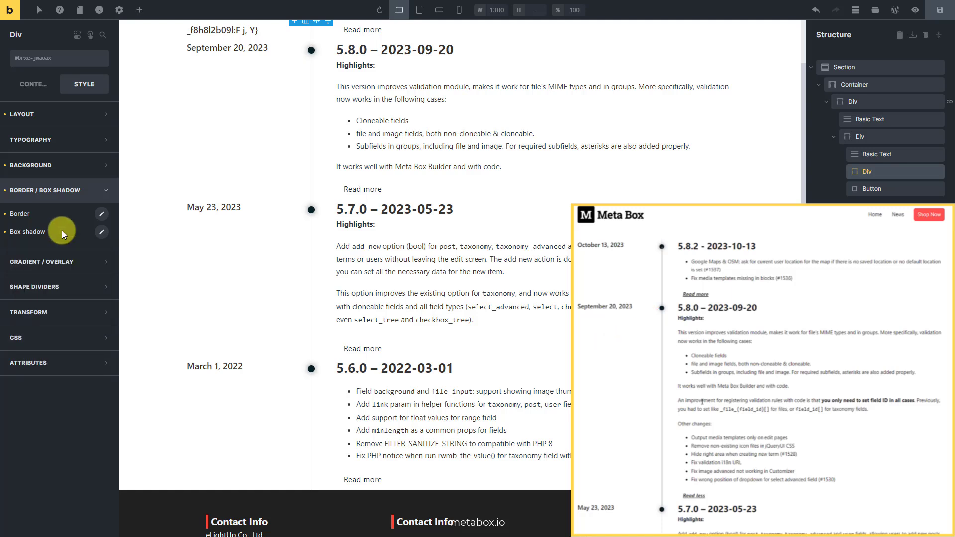
Style the Read more button text with font weight 600, an underline and italic font style
left_click(859, 189)
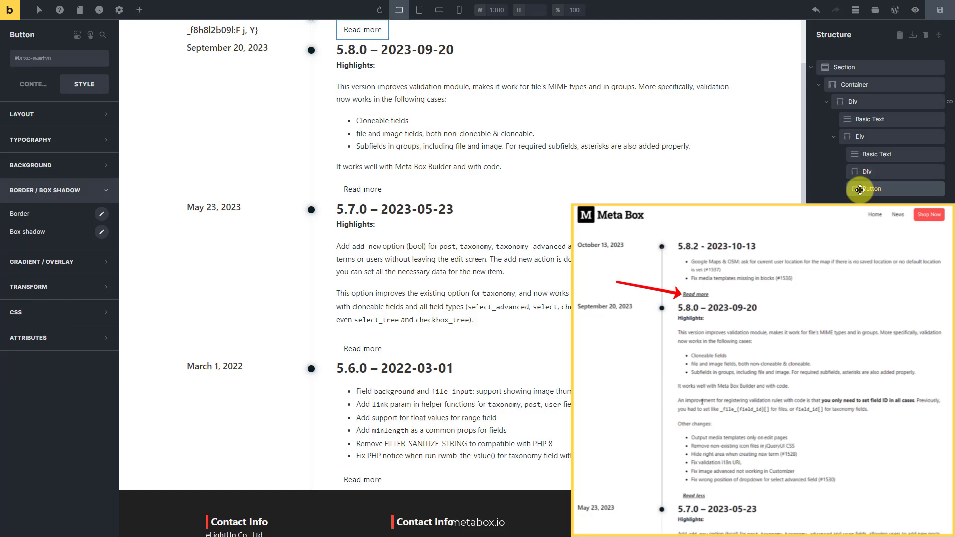
left_click(72, 119)
left_click(65, 119)
left_click(60, 139)
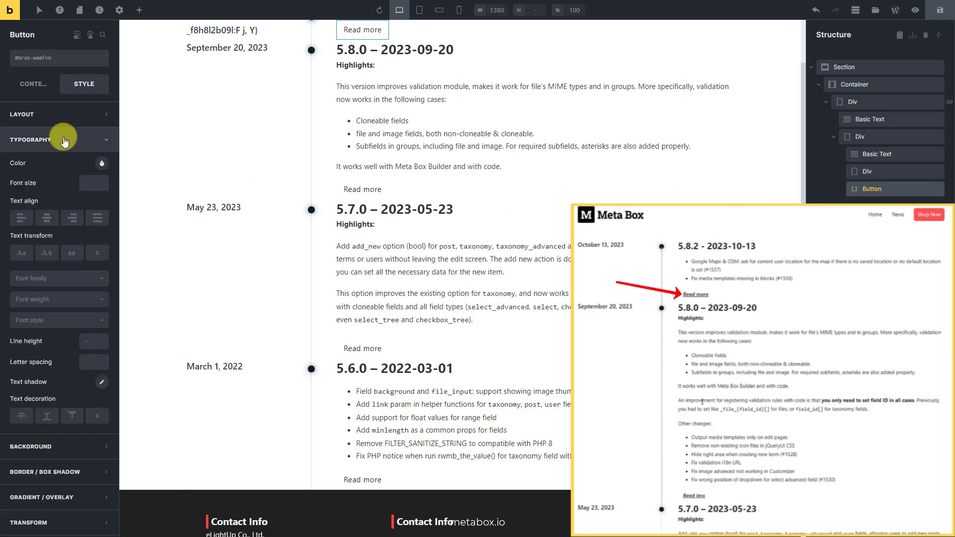
left_click(48, 301)
left_click(28, 394)
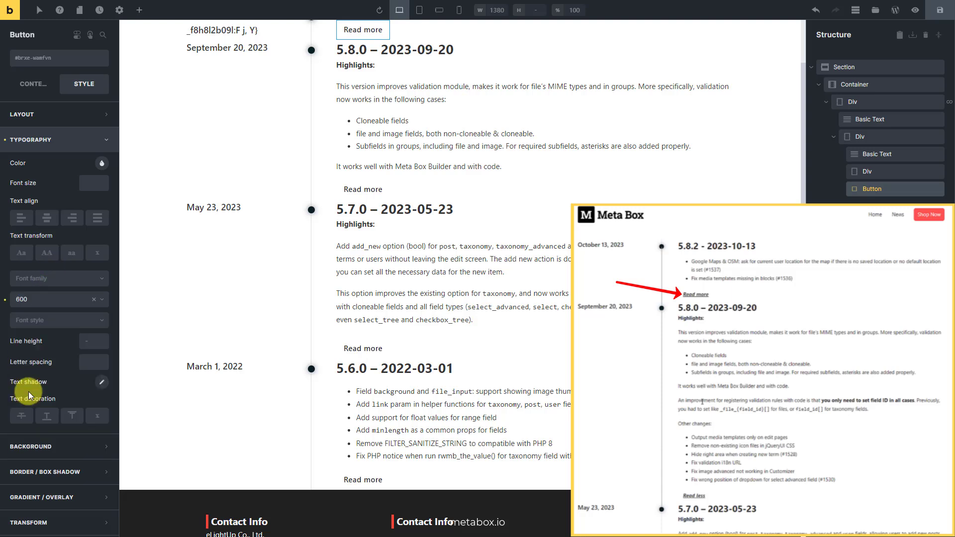
left_click(45, 416)
left_click(50, 320)
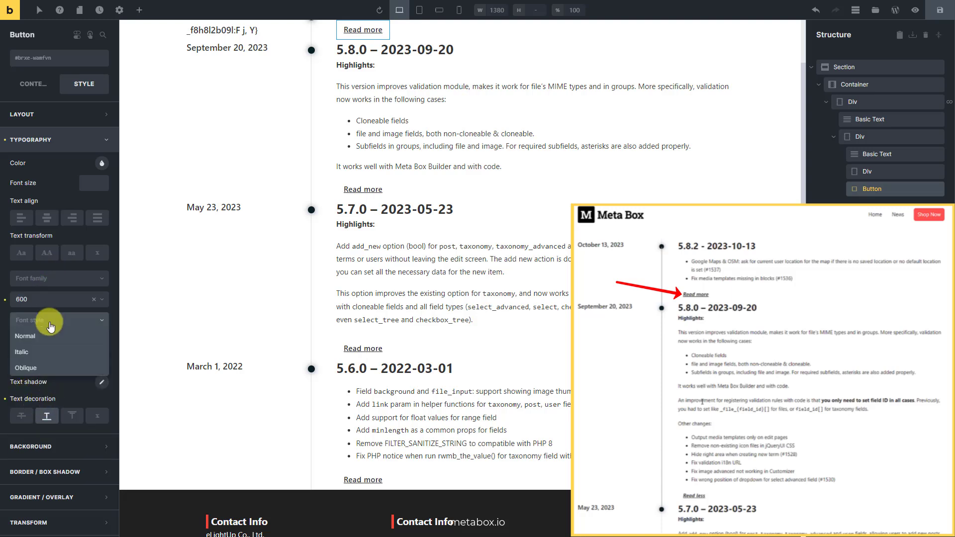
left_click(40, 355)
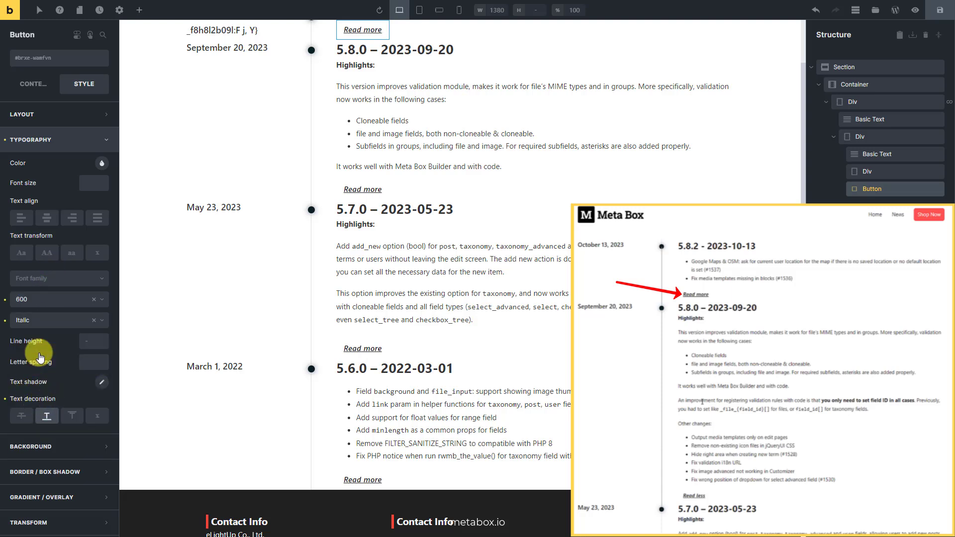
left_click(67, 141)
Add a custom CSS hover rule with opacity 0.8 to the button and assign it the CSS class timeline-readmore
left_click(50, 266)
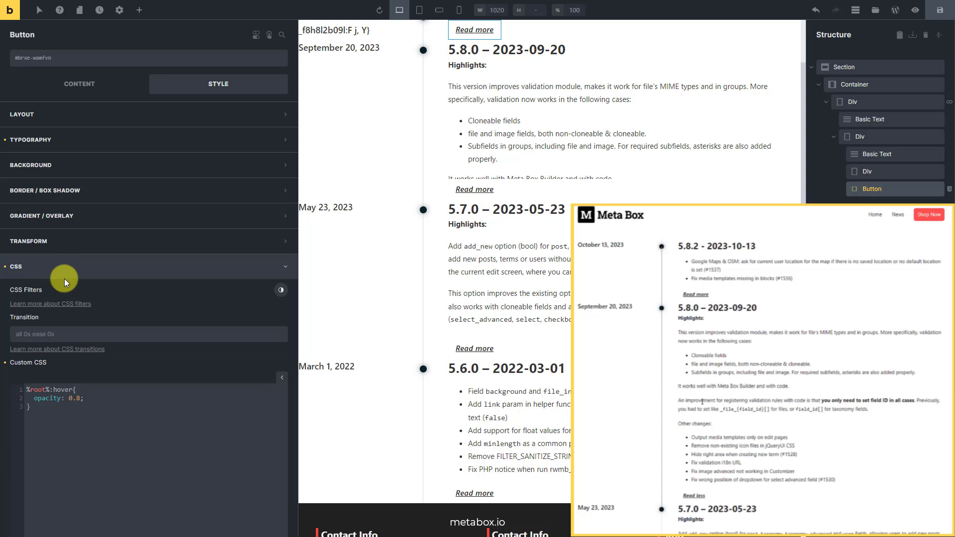
scroll(64, 279, "down", 4)
left_click(25, 437)
type("timeline-readmore")
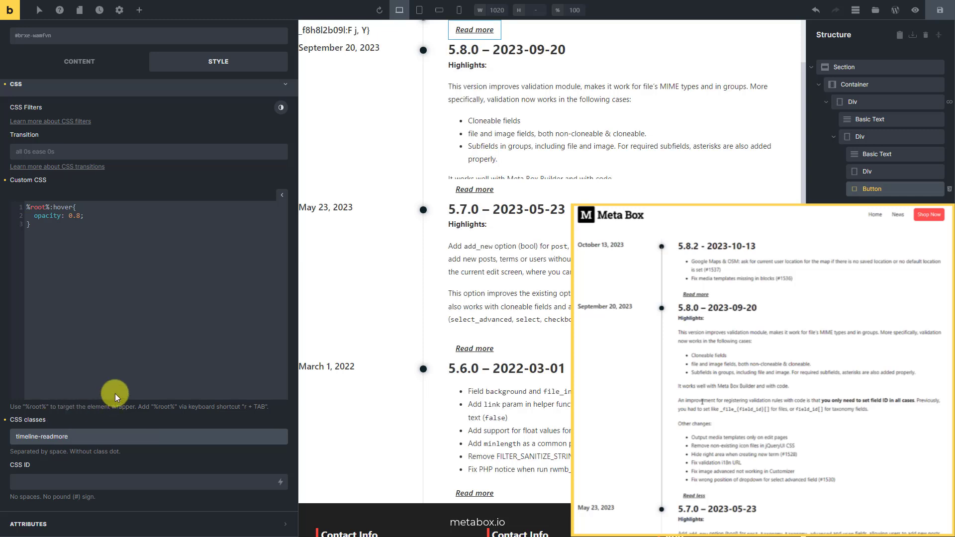
Assign the CSS class timeline-content to the Basic Text that holds the post content
left_click(861, 156)
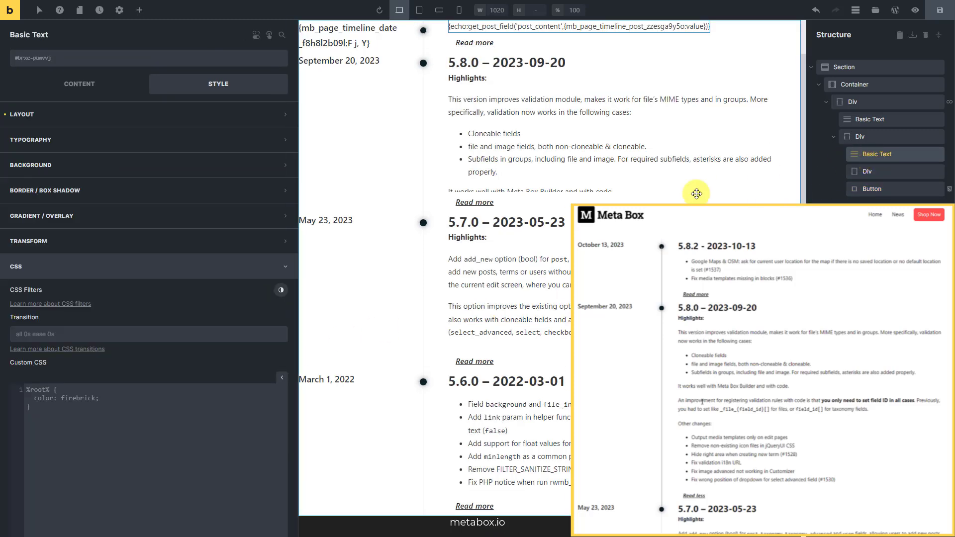
scroll(66, 426, "down", 4)
left_click(40, 436)
type("timeline-content")
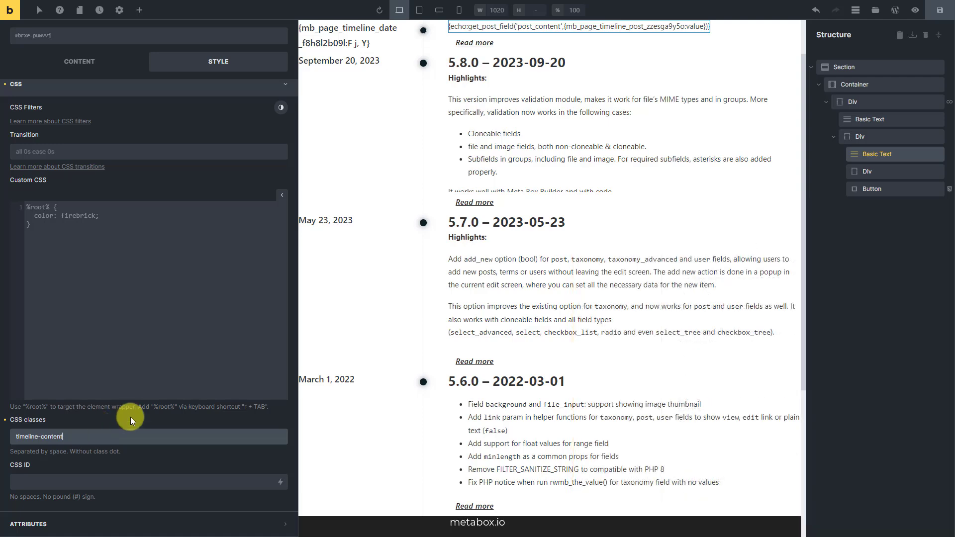
Add a Code element and move it out of the nested div to the top level below the section
left_click(139, 10)
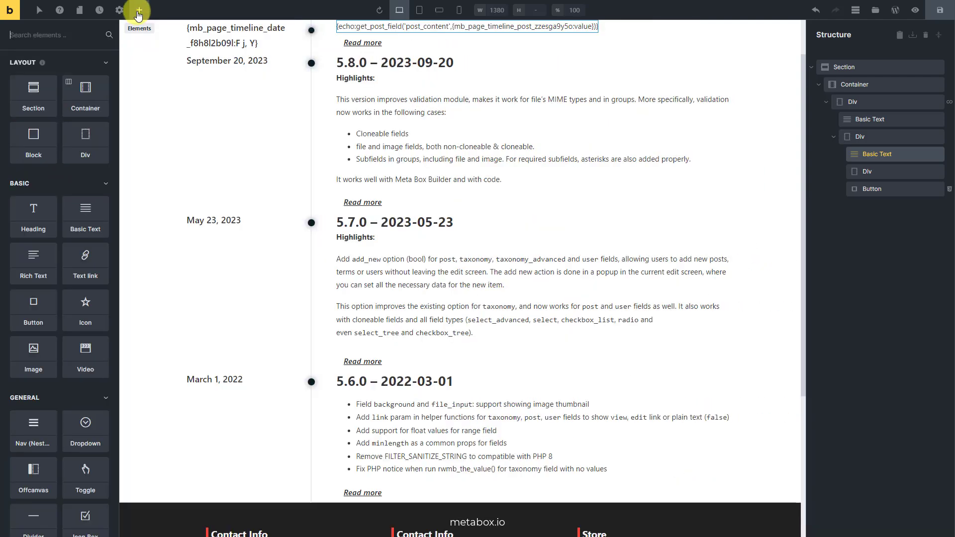
type("code")
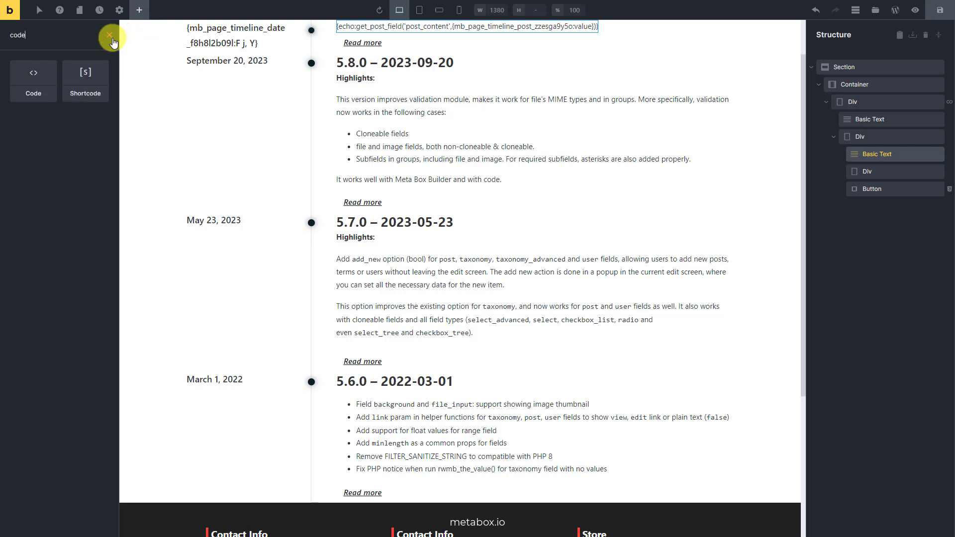
left_click(38, 84)
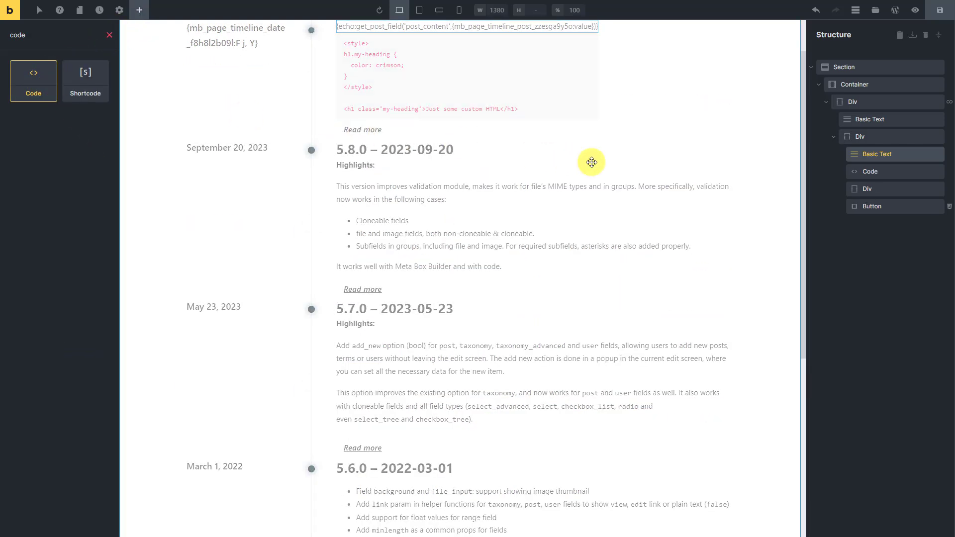
left_click_drag(851, 172, 829, 207)
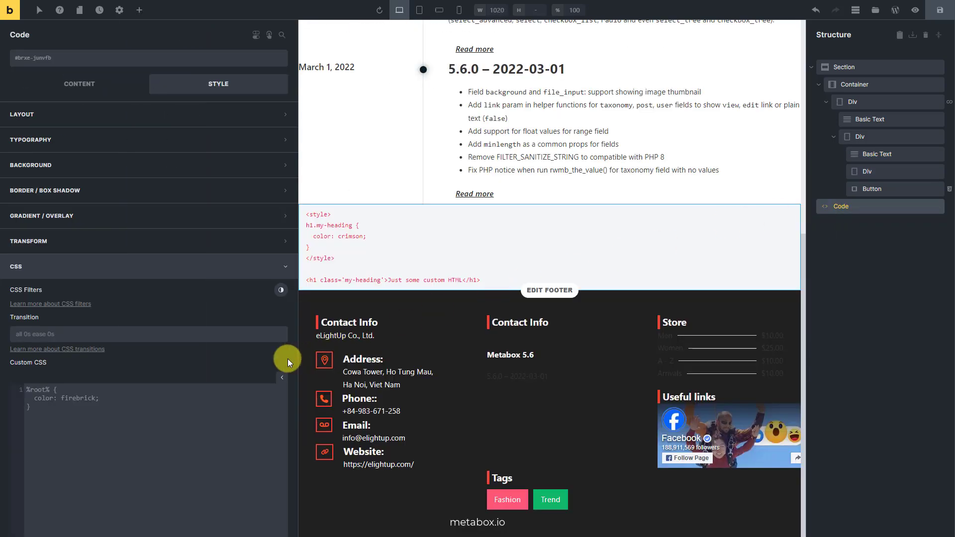
Replace the sample code with a jQuery 3.7.1 script in which .timeline-readmore toggles show-full-content on .timeline-content and switches between "Read more" and "Read less"
left_click(147, 272)
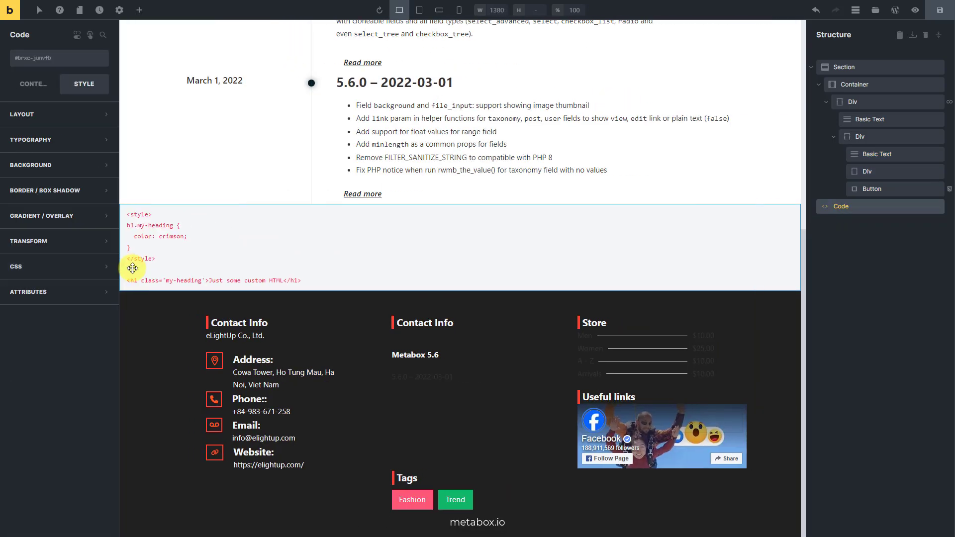
left_click(33, 90)
left_click_drag(27, 124, 218, 175)
type("<script src=\"https://cdnjs.cloudflare.com/ajax/libs/jquery/3.7.1/jquery.min.js\"></script> <script> jQuery(function($){   $('.timeline-readmore').click(function(){      $(this).parent().find('.timeline-content').toggleClass('show-full-content')       if ($(this).text() == \"Read more\")        $(this).text(\"Read less\")     else        $(this).text(\"Read more\");   }) })")
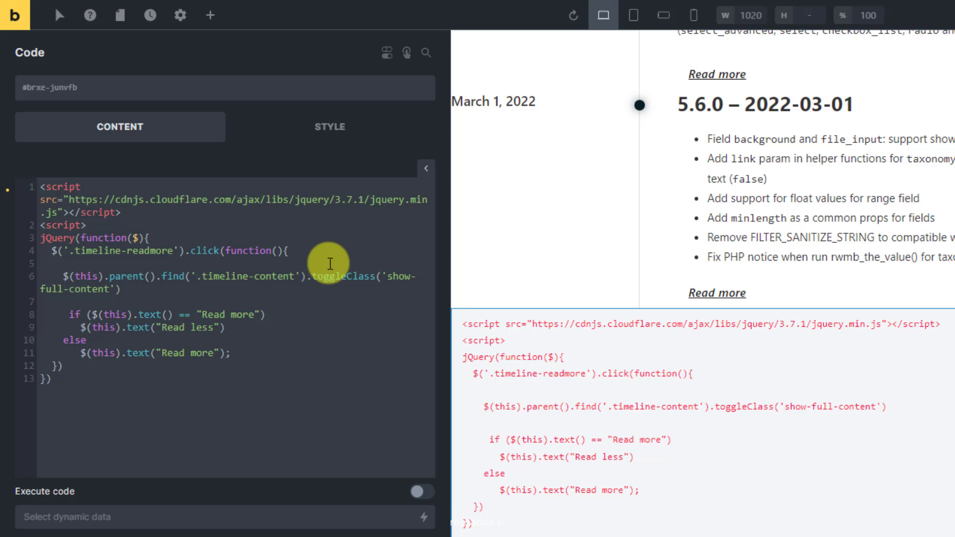
left_click(247, 287)
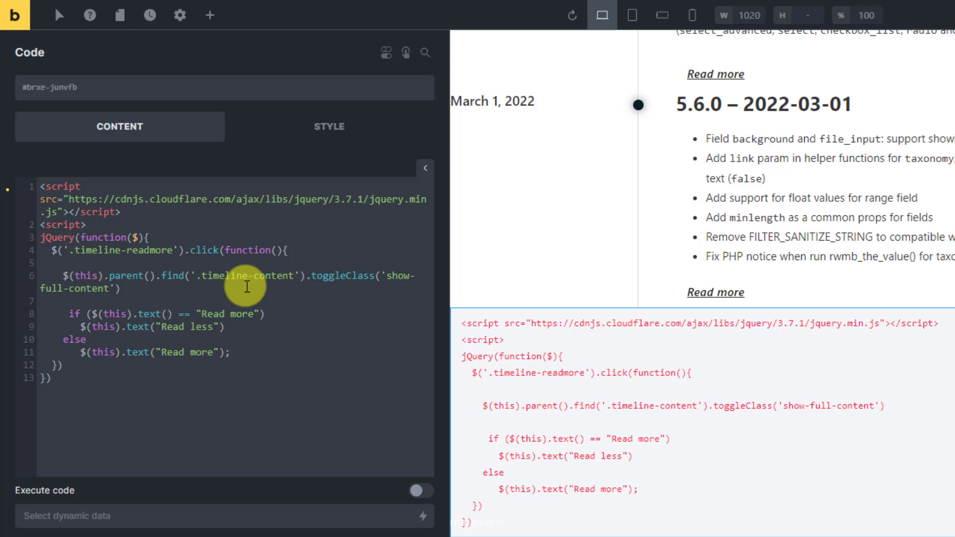
left_click(247, 287)
left_click(262, 313)
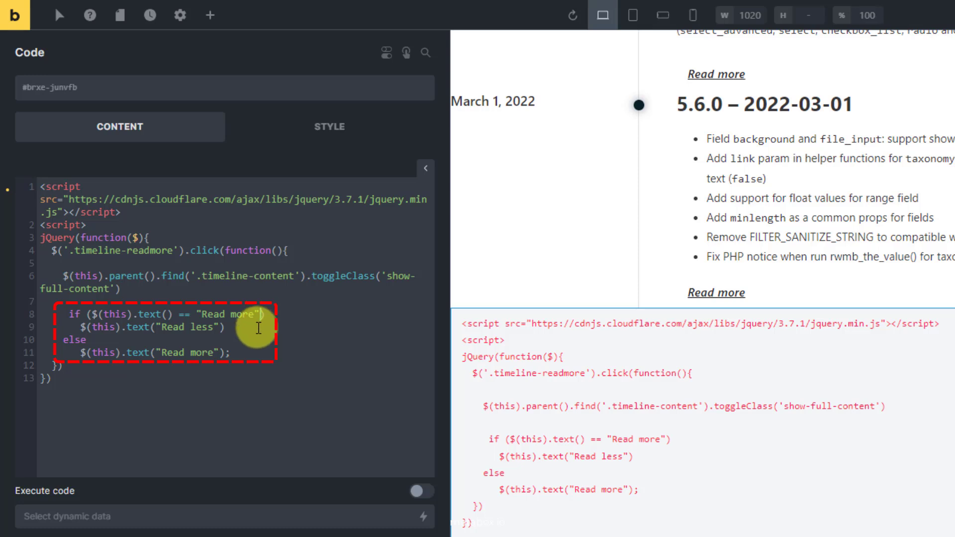
left_click(258, 327)
left_click(251, 353)
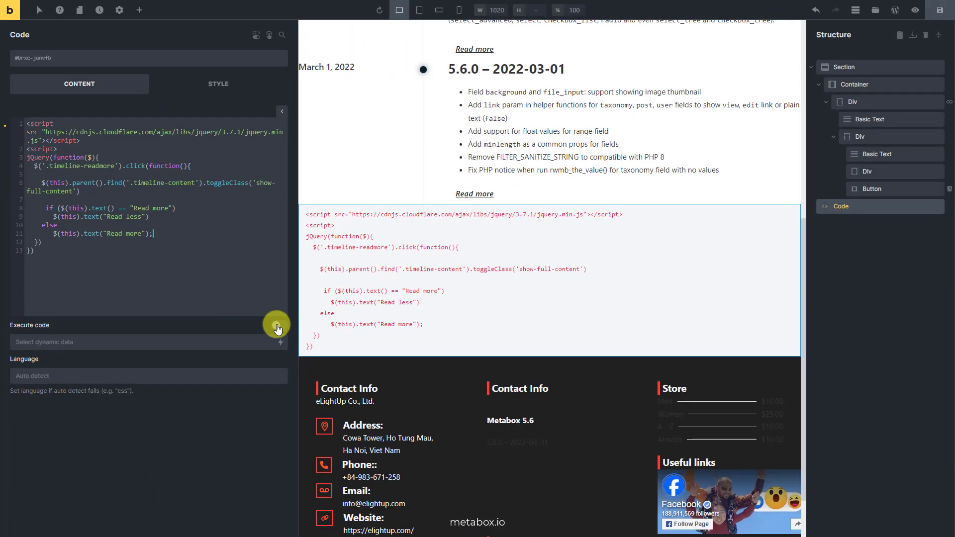
Enable code execution for the script and add custom CSS to the Code element
left_click(277, 327)
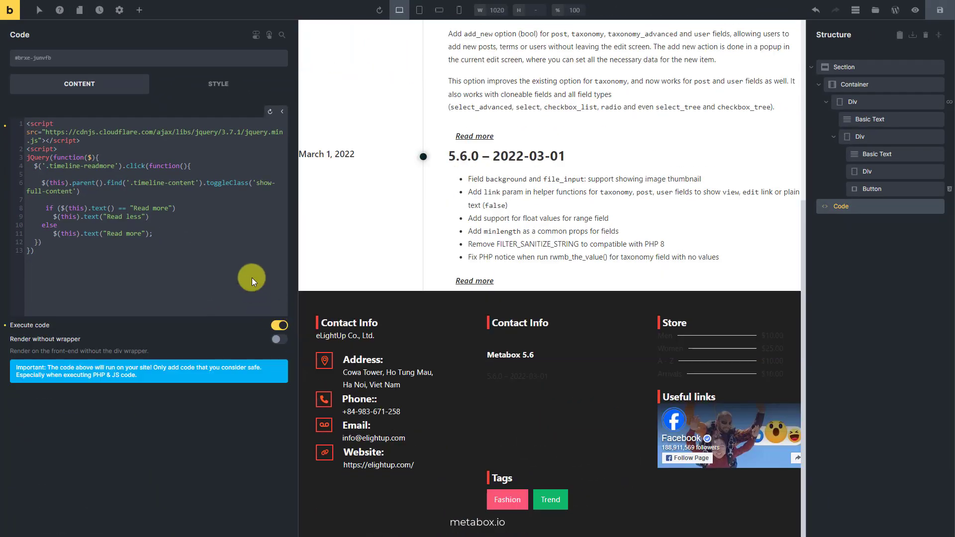
left_click(223, 94)
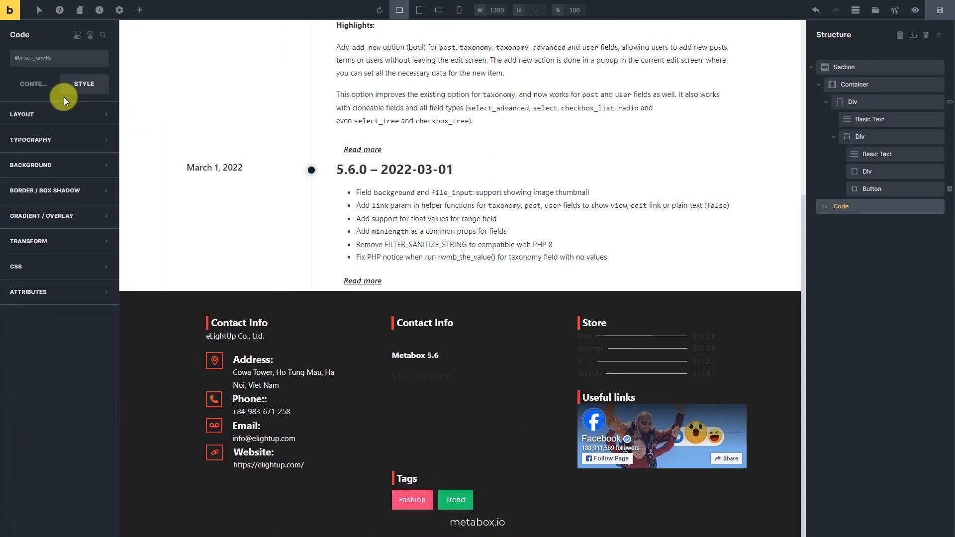
left_click(46, 262)
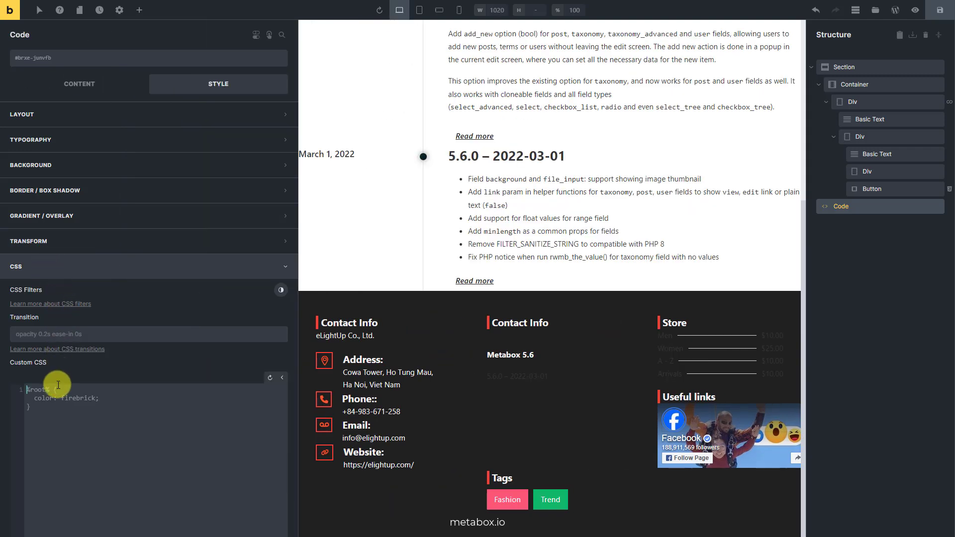
left_click(79, 85)
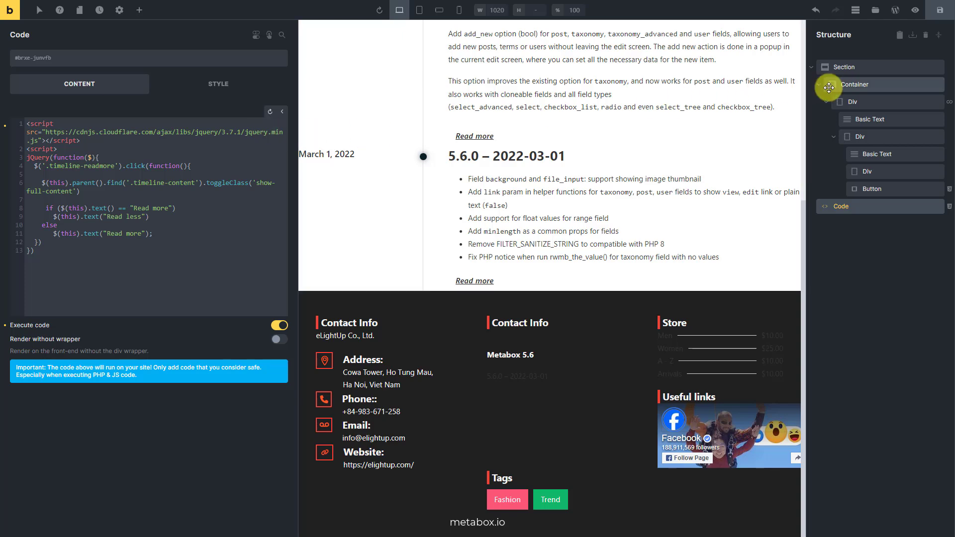
Set the timeline Container's top and bottom margins to 50px and save the page
left_click(850, 86)
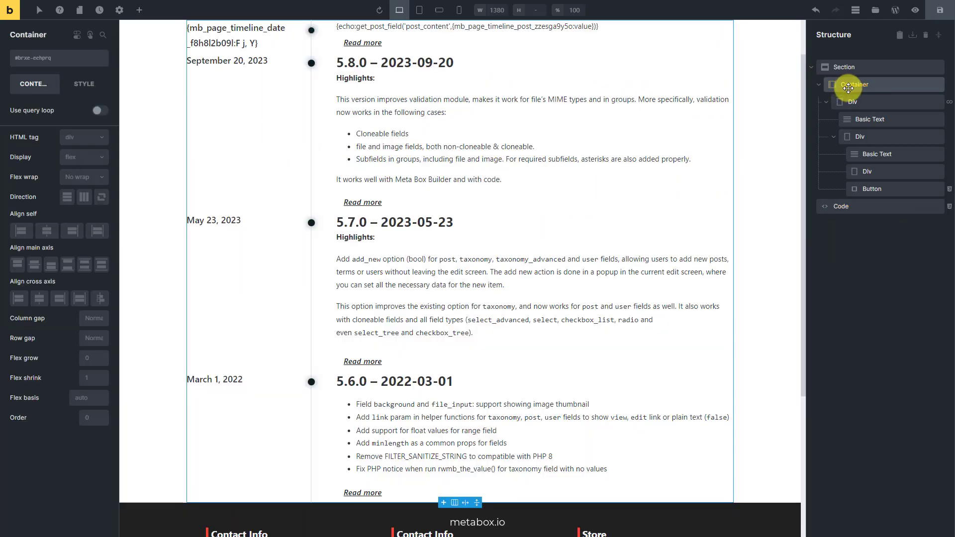
scroll(748, 121, "up", 2)
left_click(82, 84)
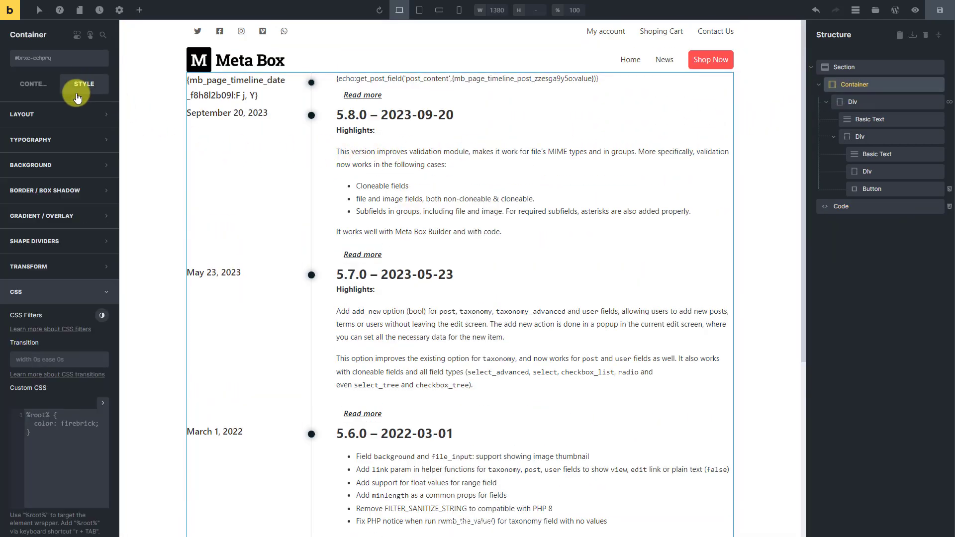
left_click(75, 114)
left_click(59, 174)
type("50px")
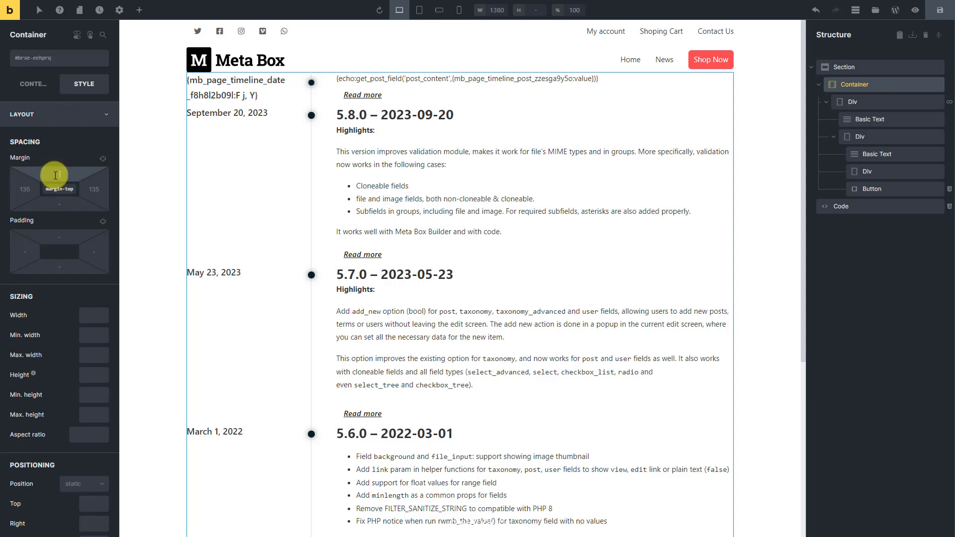
left_click(57, 204)
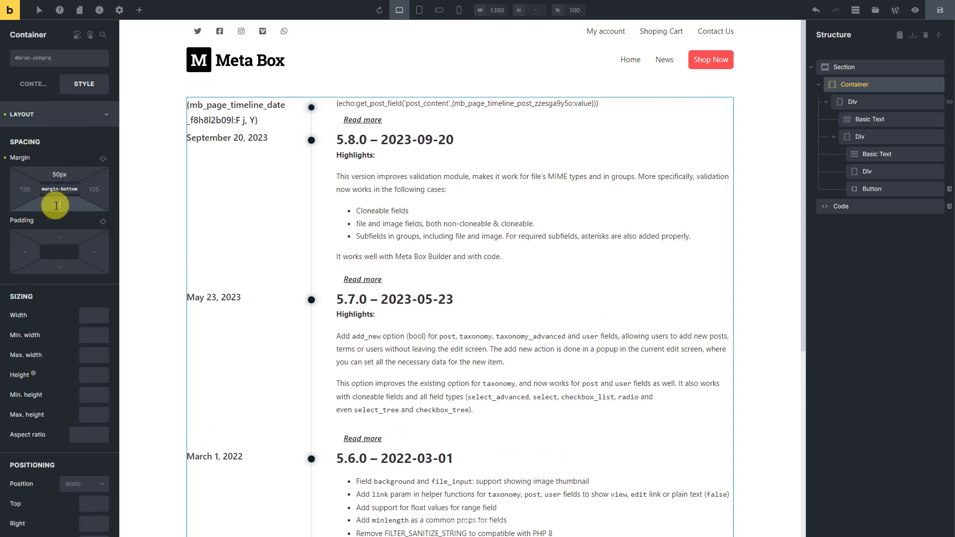
type("50px")
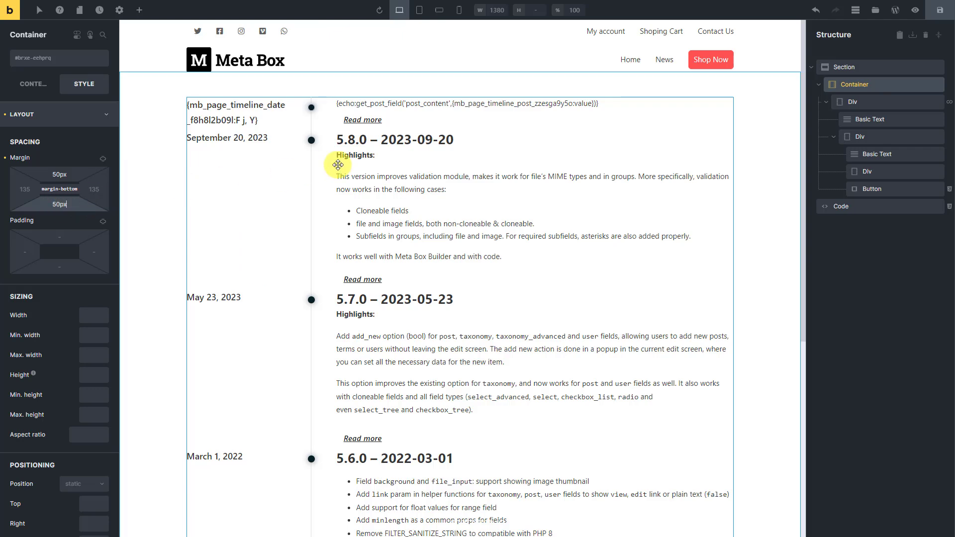
left_click(939, 11)
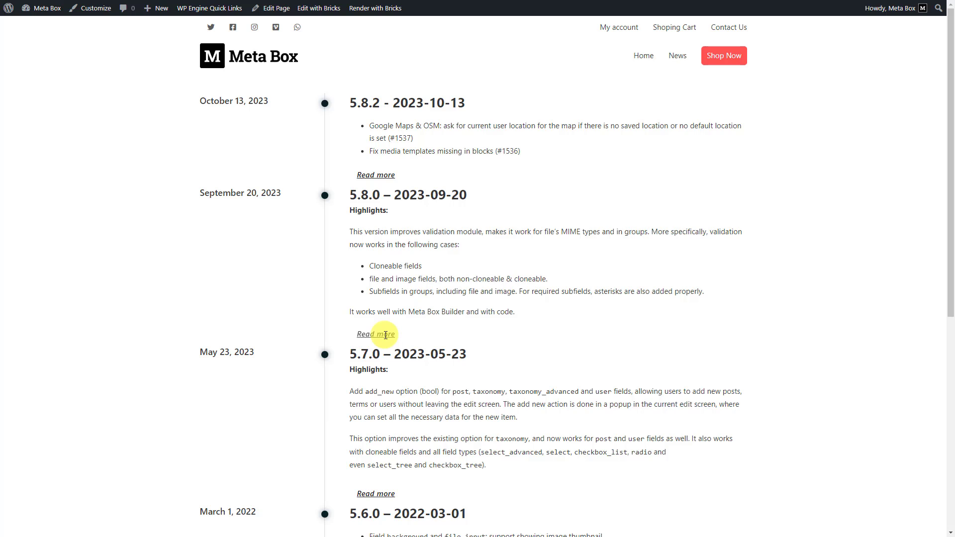
Test the read-more and read-less buttons on the live page by expanding and collapsing the 5.8.0 and 5.7.0 entries
left_click(386, 335)
scroll(383, 358, "down", 2)
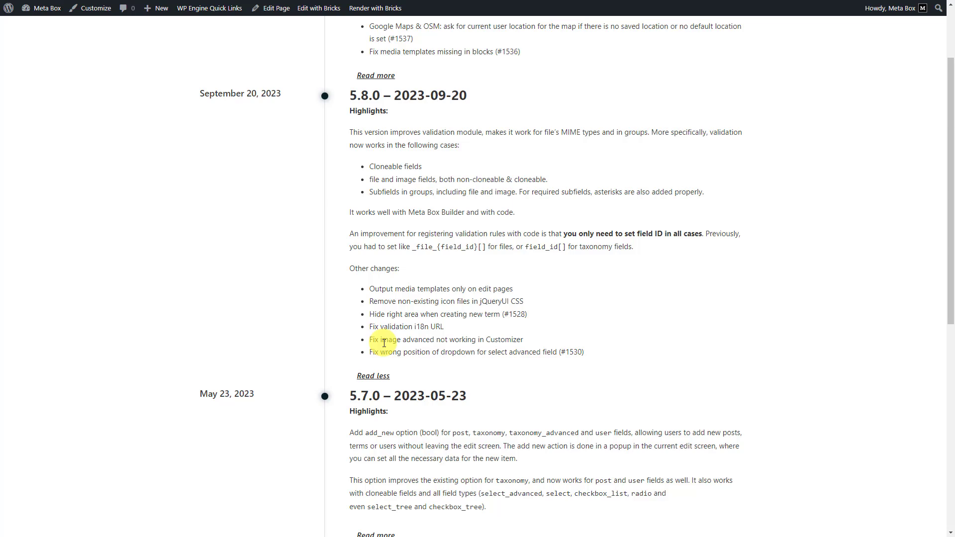
left_click(383, 374)
scroll(383, 339, "down", 1)
left_click(382, 298)
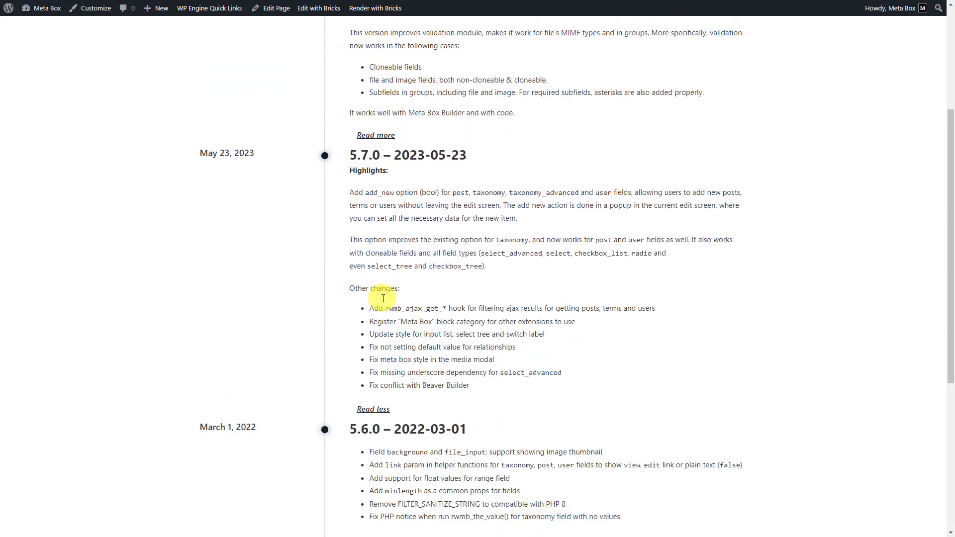
left_click(373, 409)
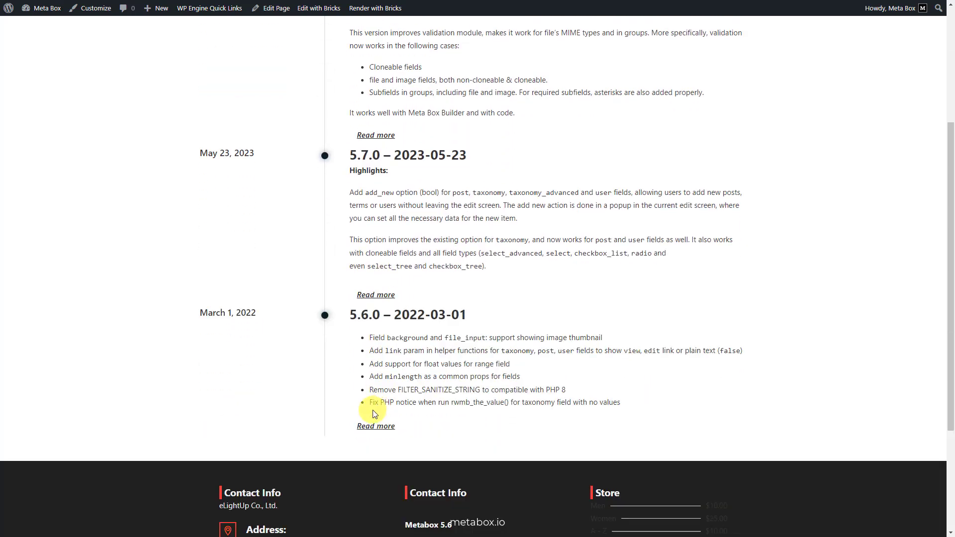
scroll(374, 414, "up", 4)
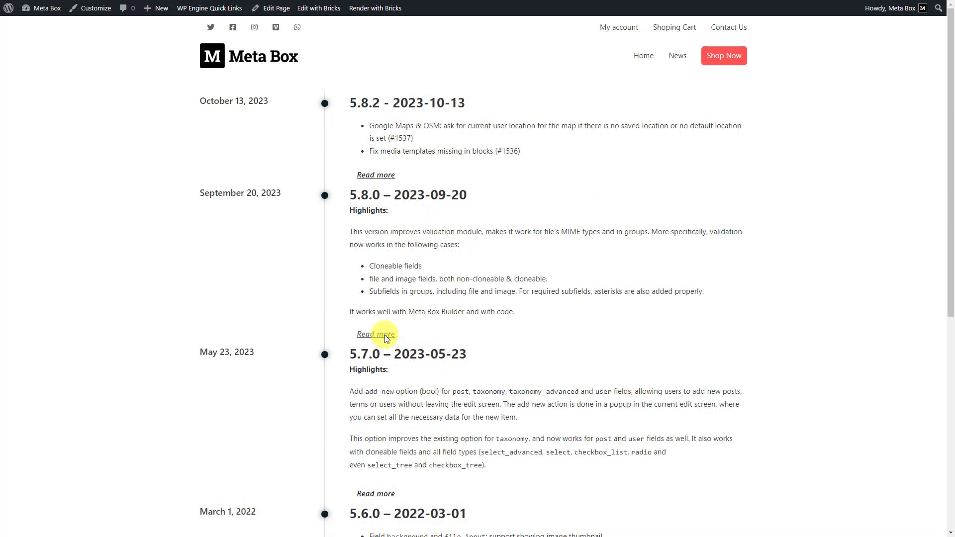